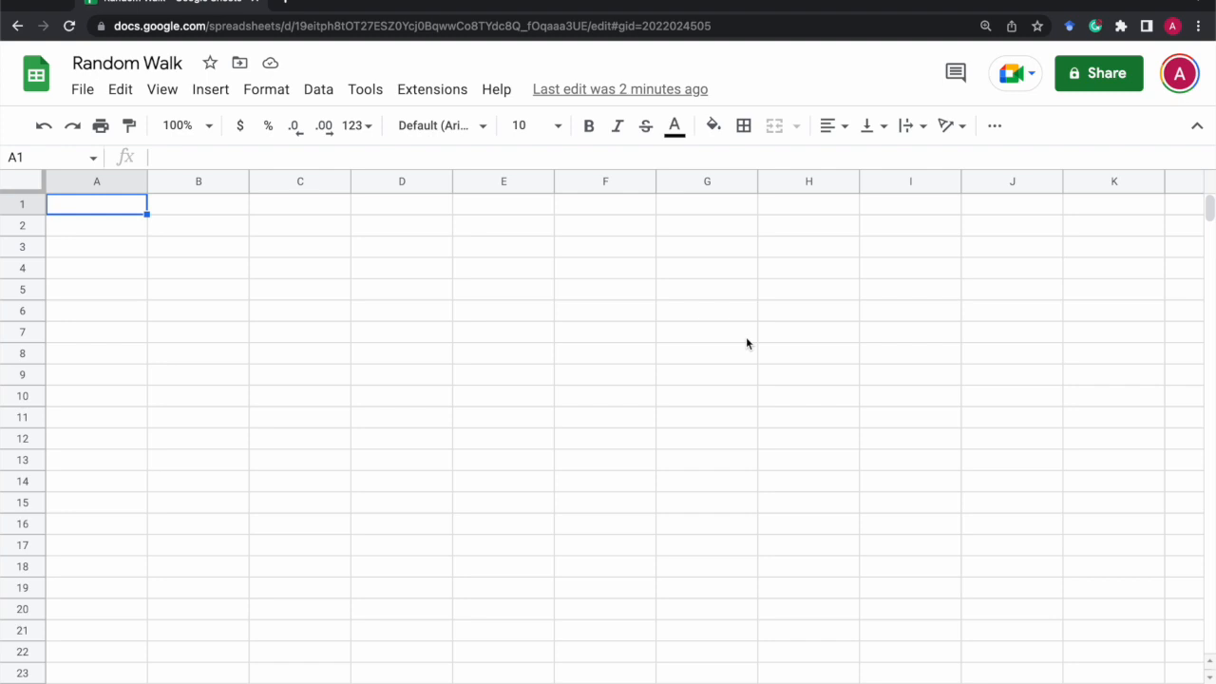
- Enter the header Time in cell A1 and the starting value 0 in A2
key("ctrl+minus")
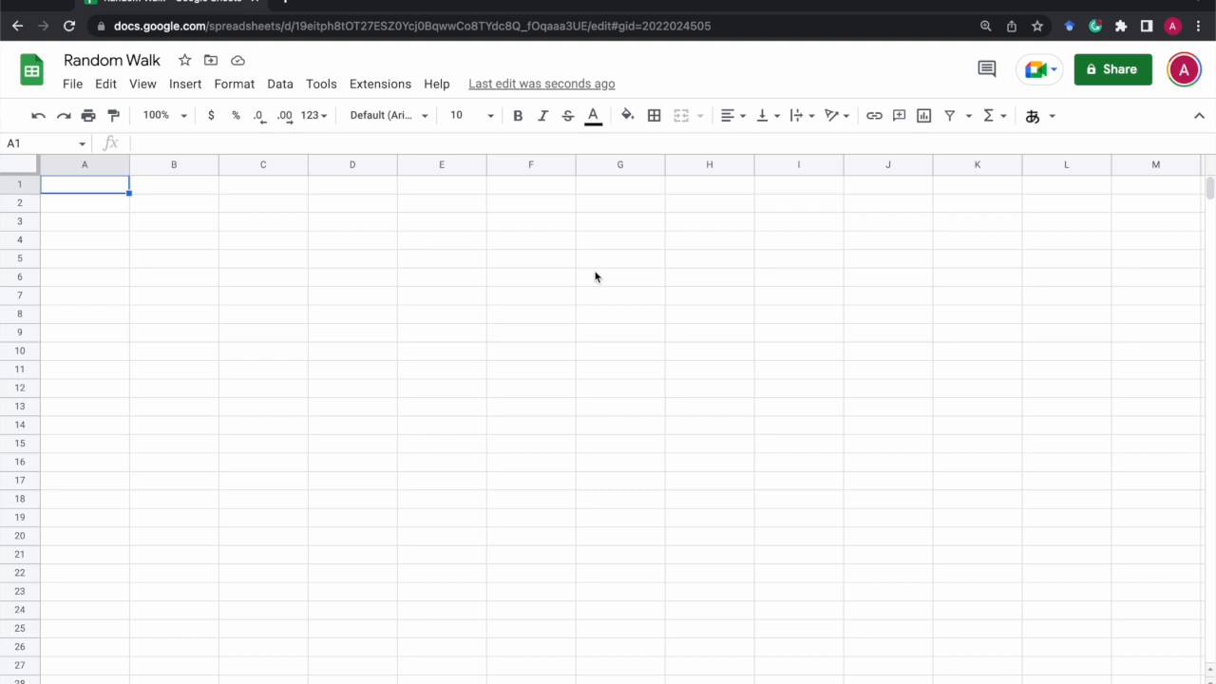
left_click(63, 165)
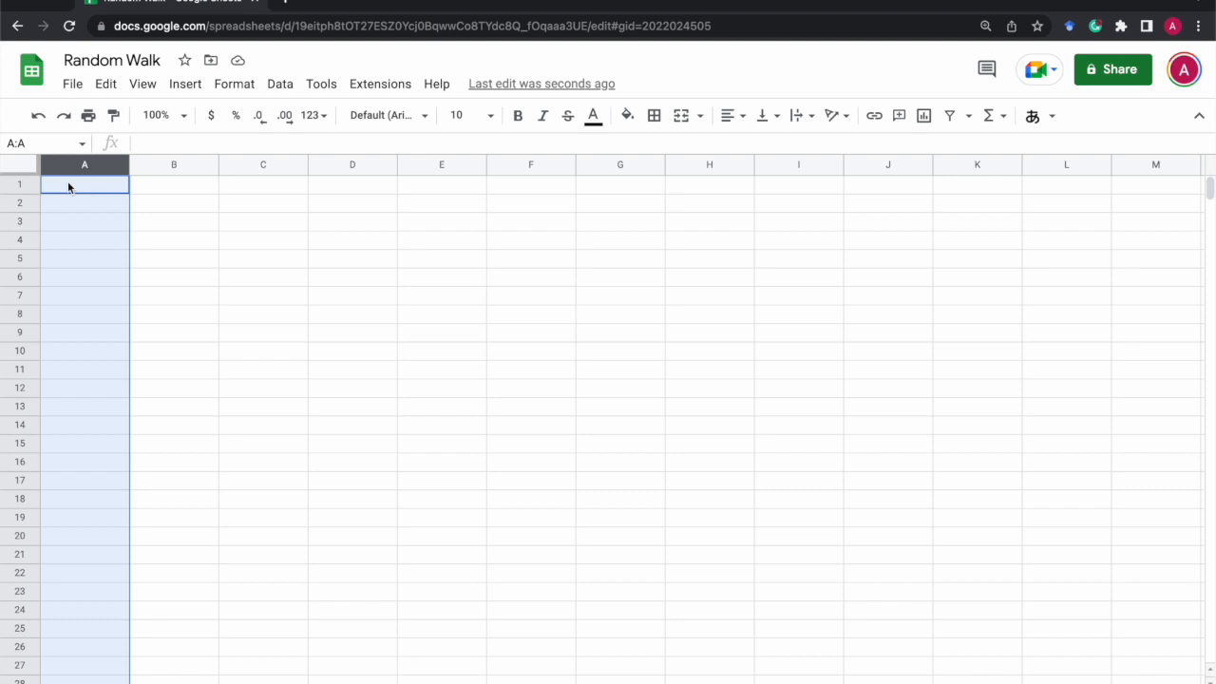
left_click(68, 185)
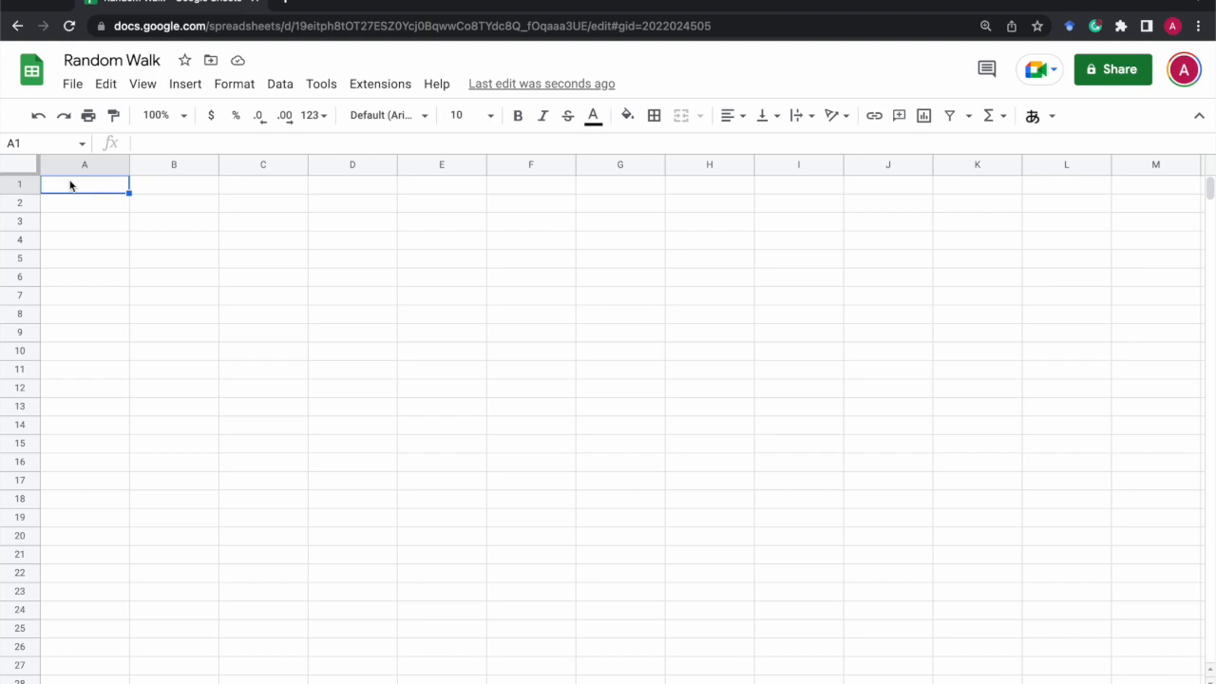
type("Time")
key("Tab")
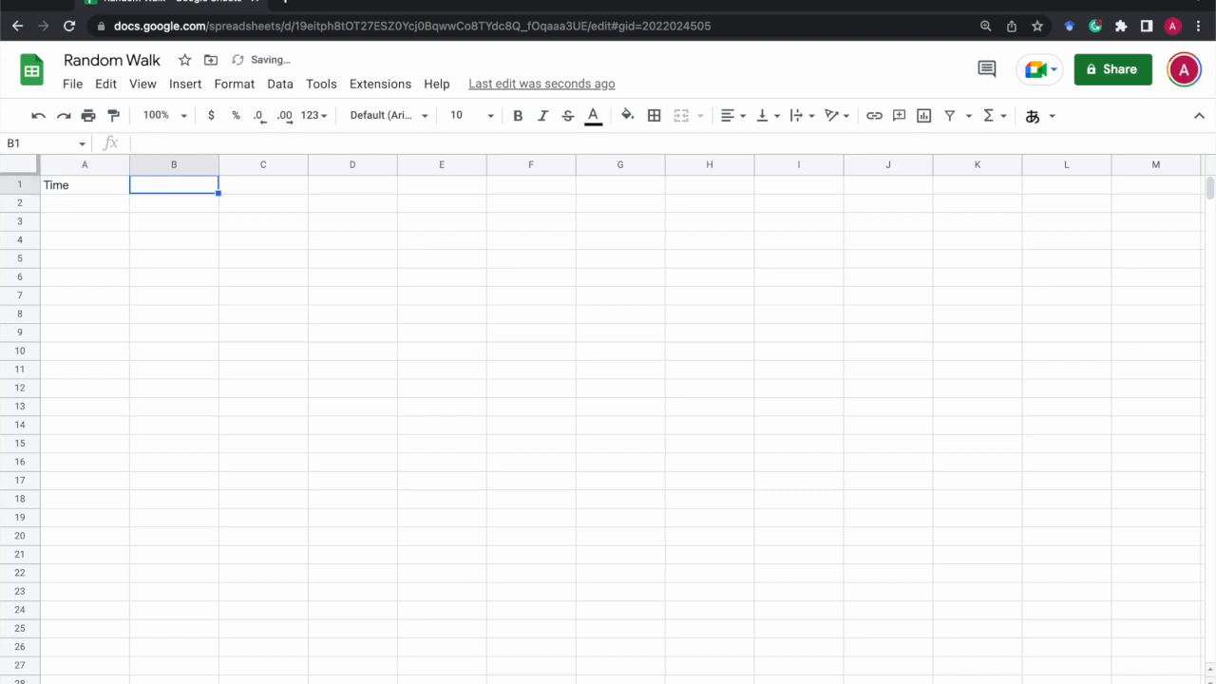
left_click(69, 185)
left_click(85, 204)
type("0")
key("Return")
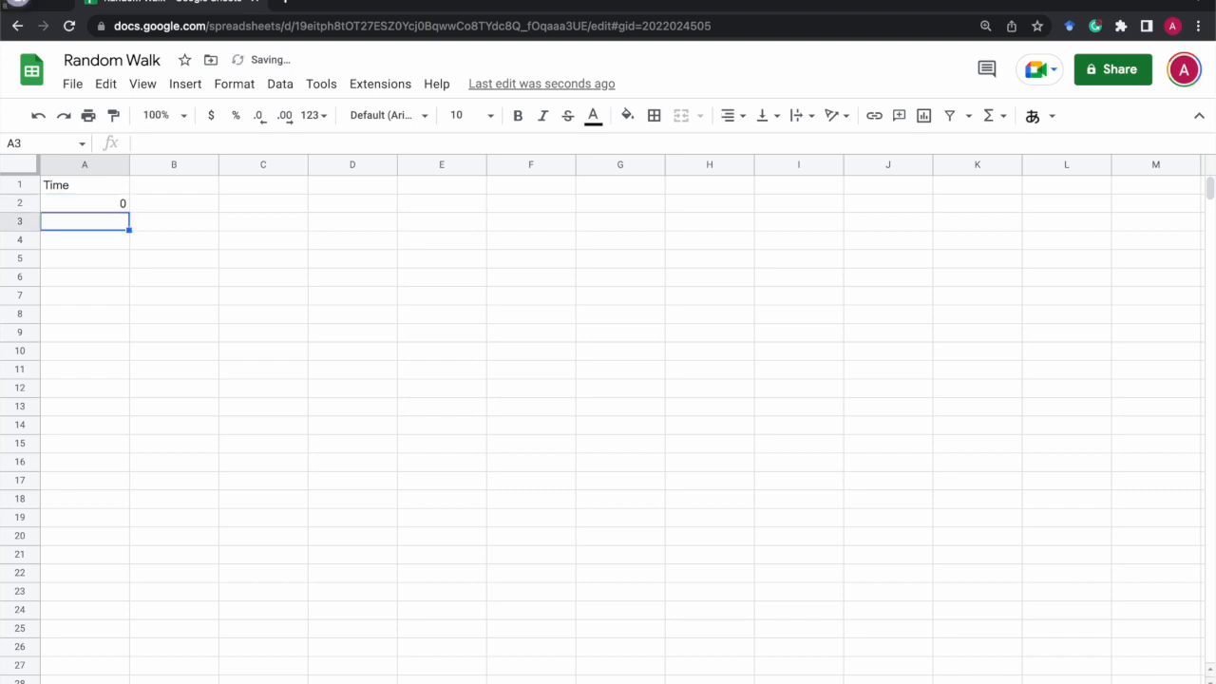
- Fill column A from cell A3 with consecutive integers using the formula =sequence(998)
type("=sequnce")
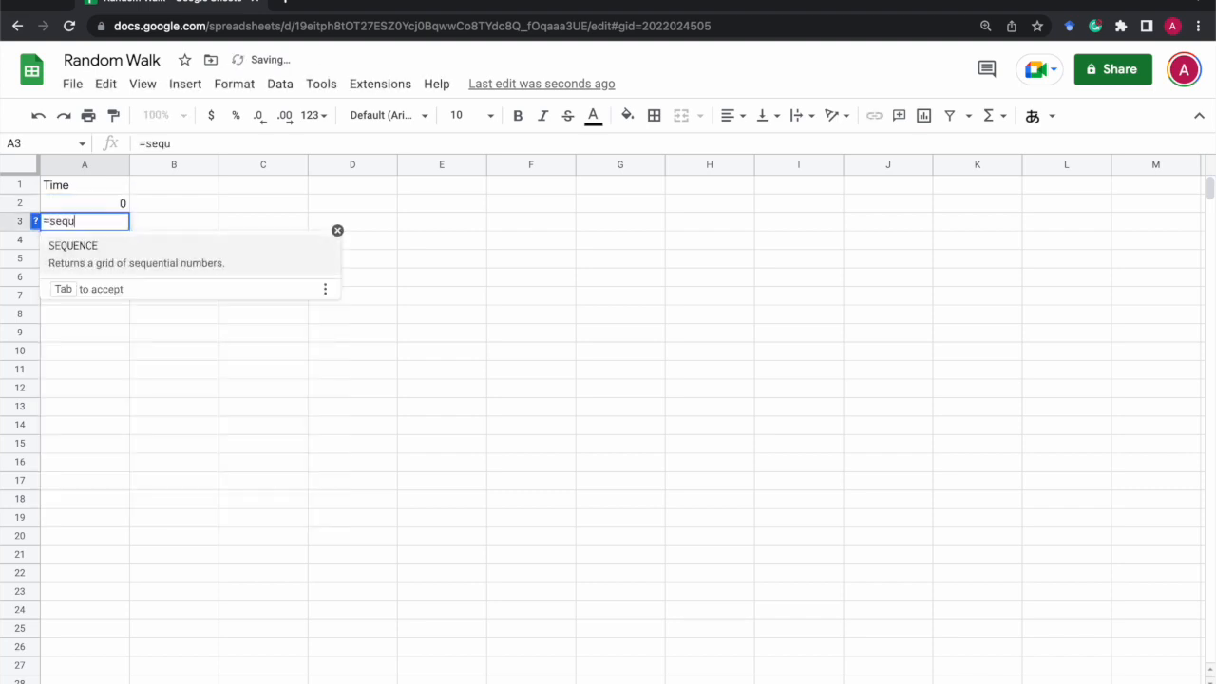
key("super+equal")
key("super+equal")
key("super+equal")
key("super+equal")
key("super+equal")
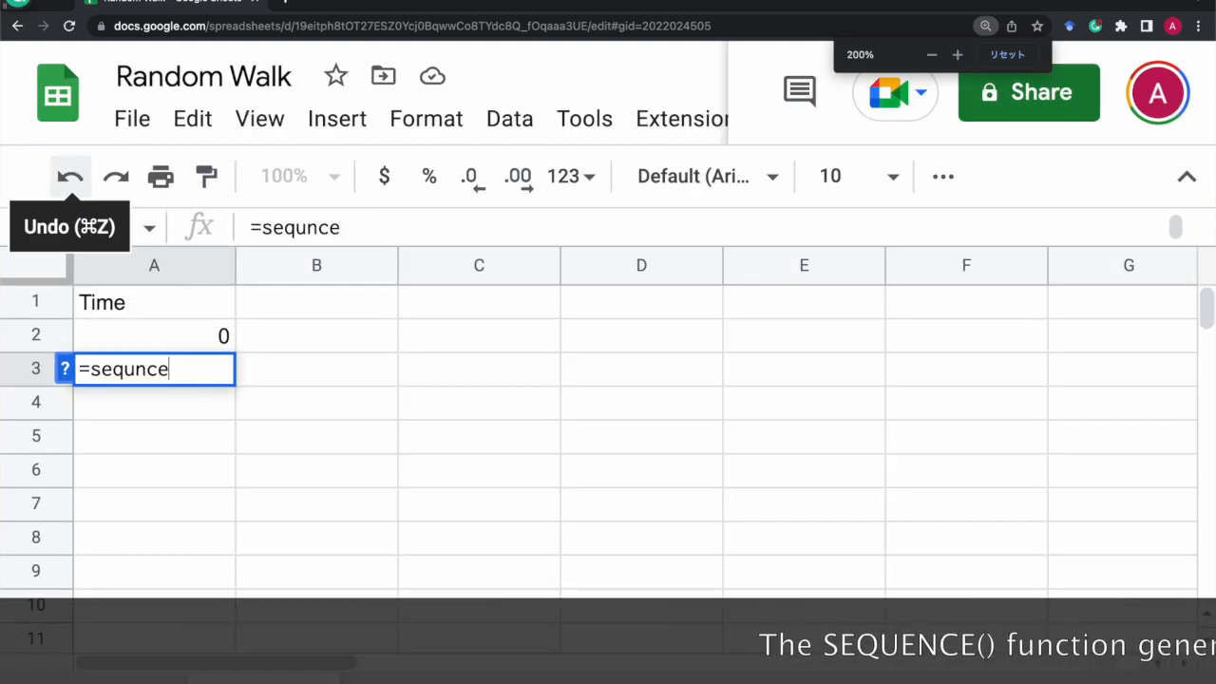
key("BackSpace")
key("BackSpace")
key("BackSpace")
type("ence(")
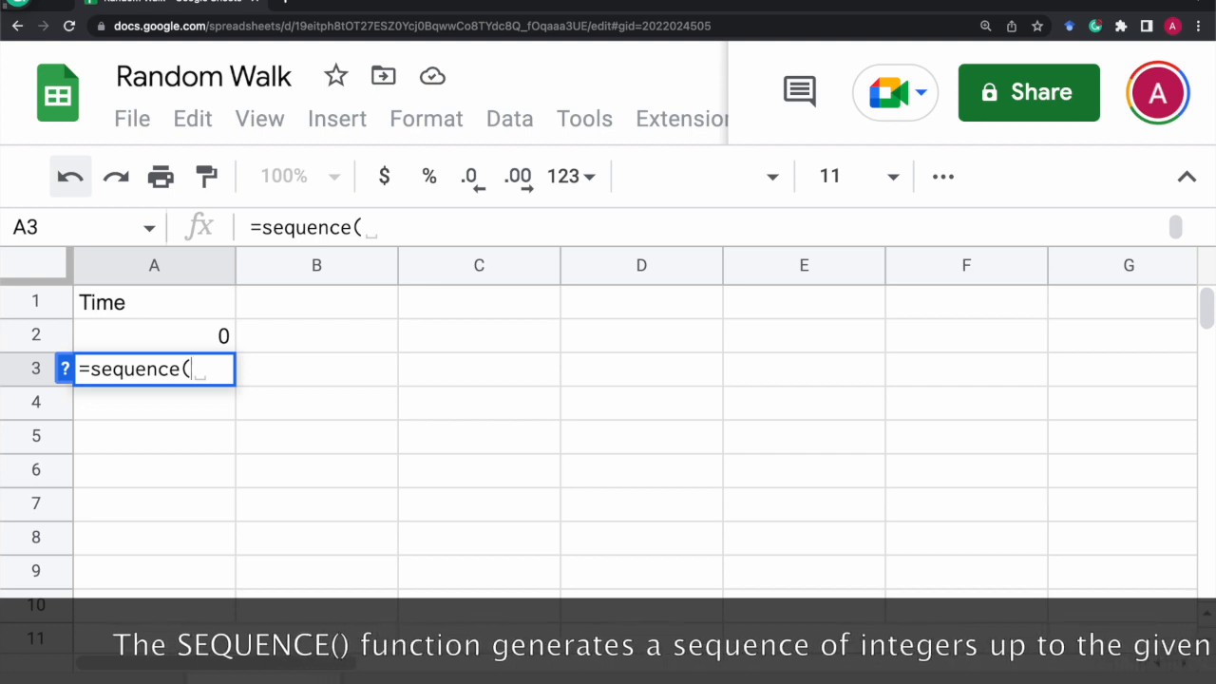
type("9")
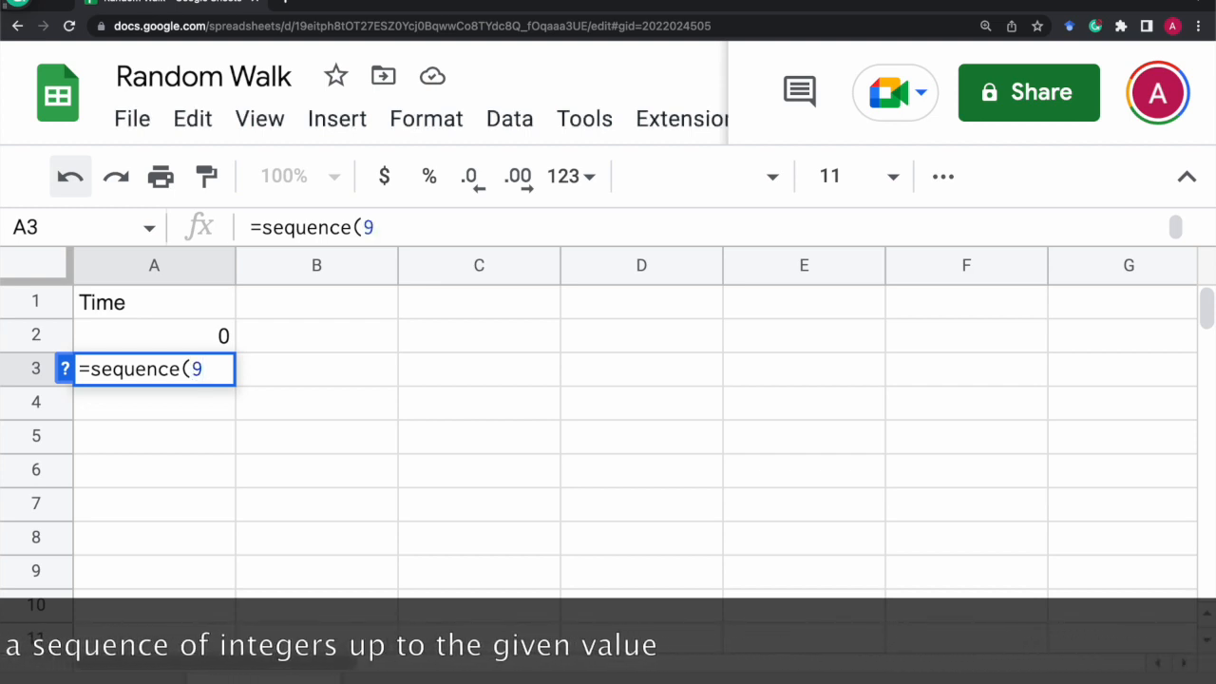
type("98)")
key("Return")
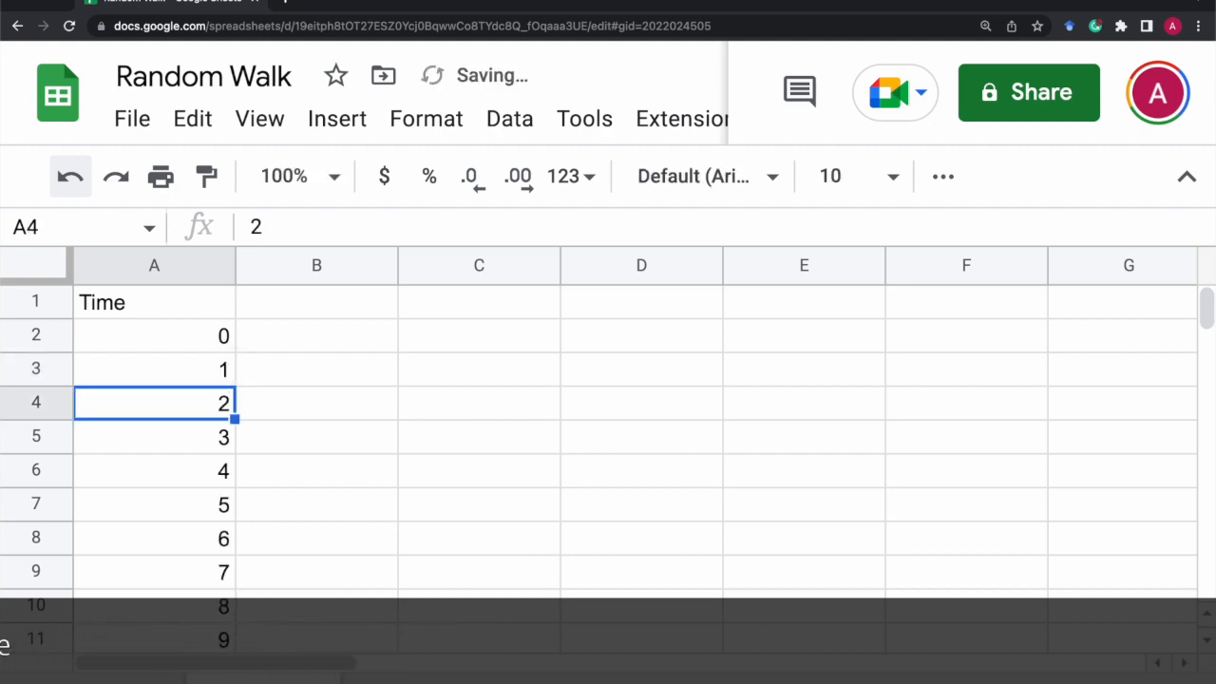
- Add 10000 more rows at the end of the sheet
scroll(140, 377, "down", 1)
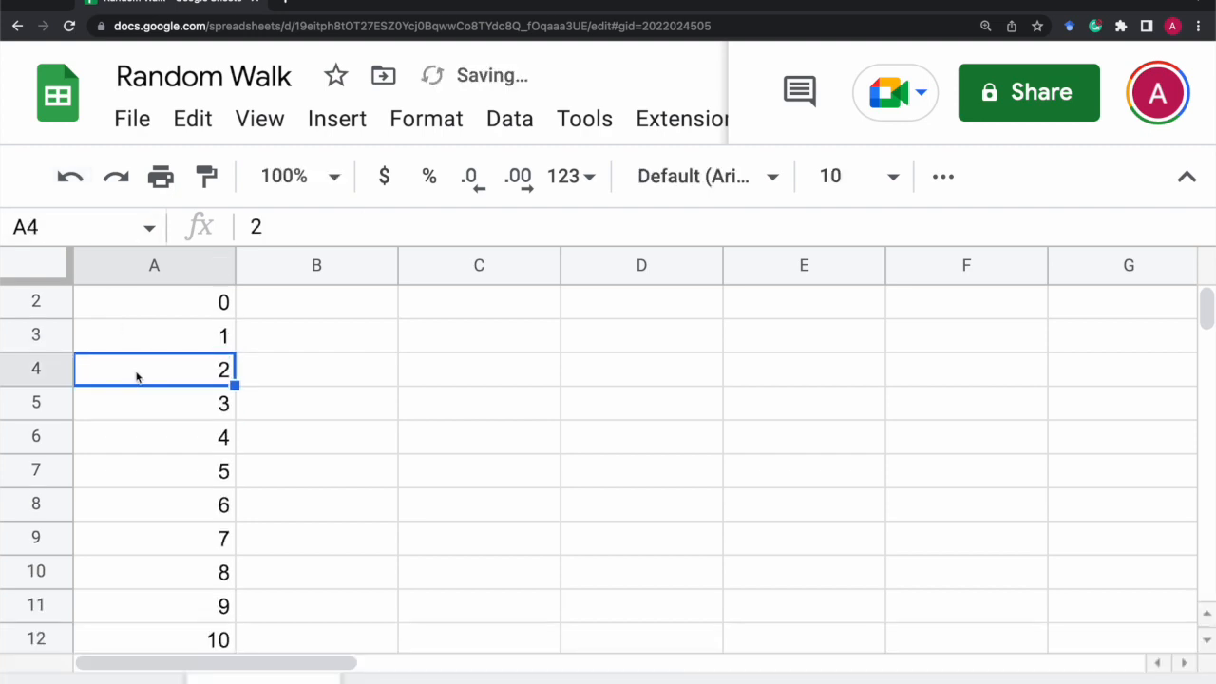
left_click(144, 346)
scroll(126, 402, "down", 20)
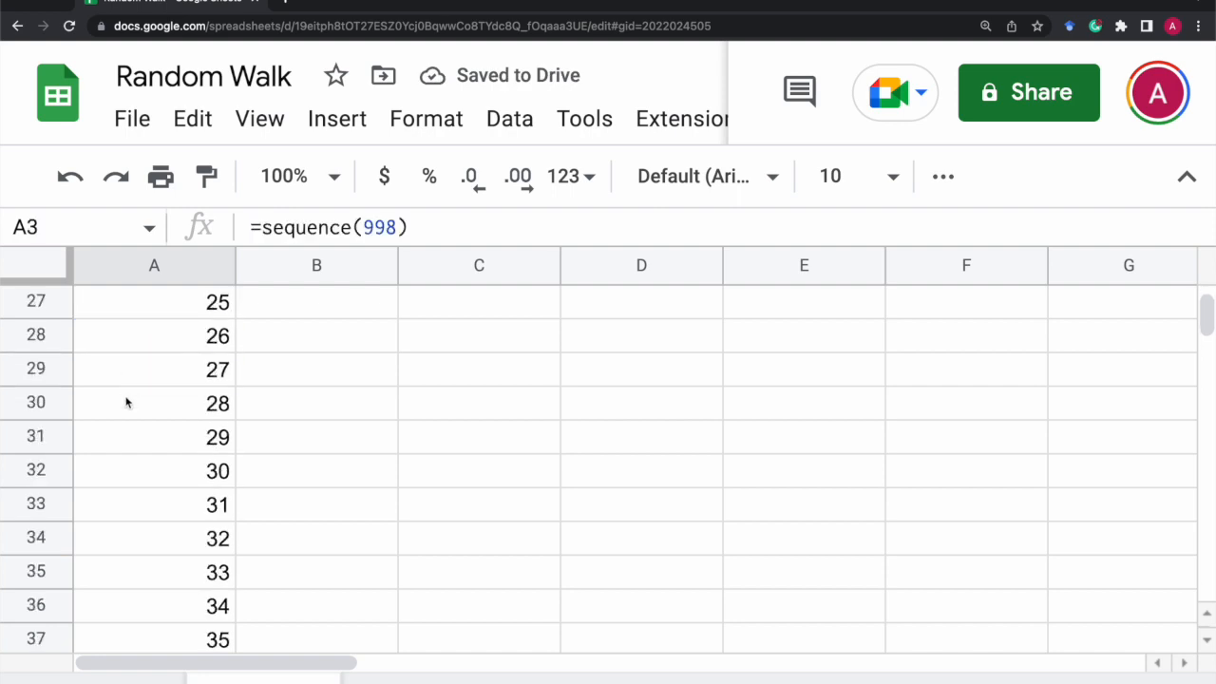
scroll(130, 393, "down", 20)
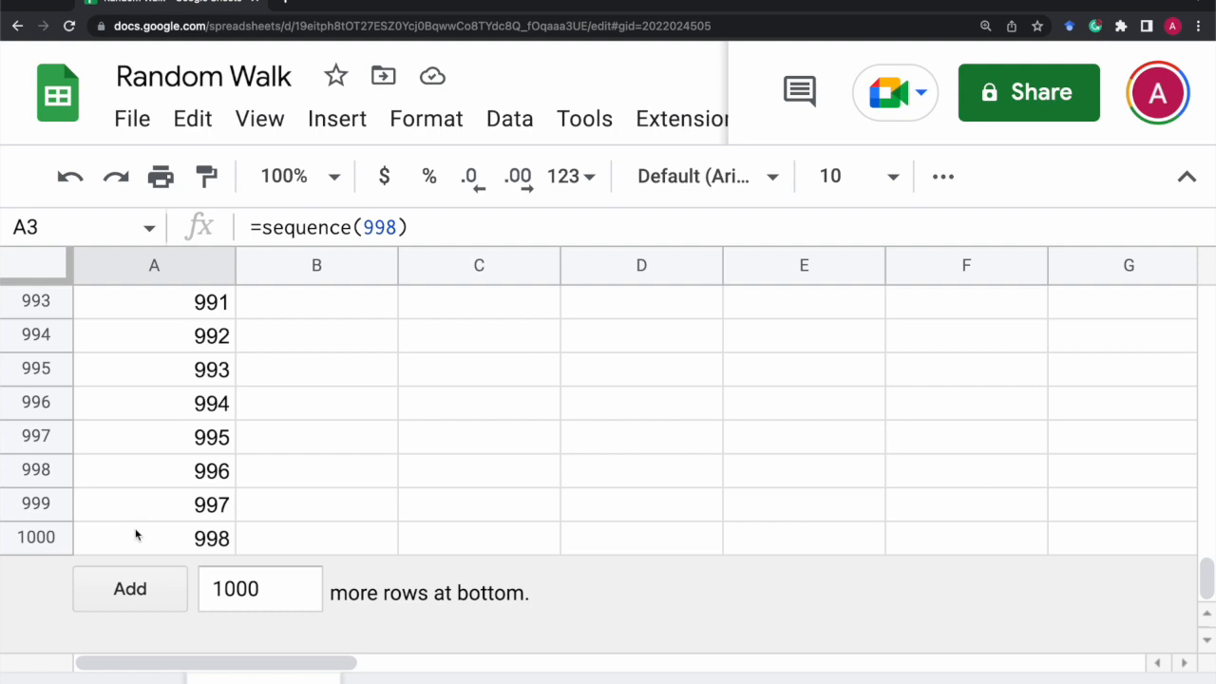
left_click(282, 588)
type("0")
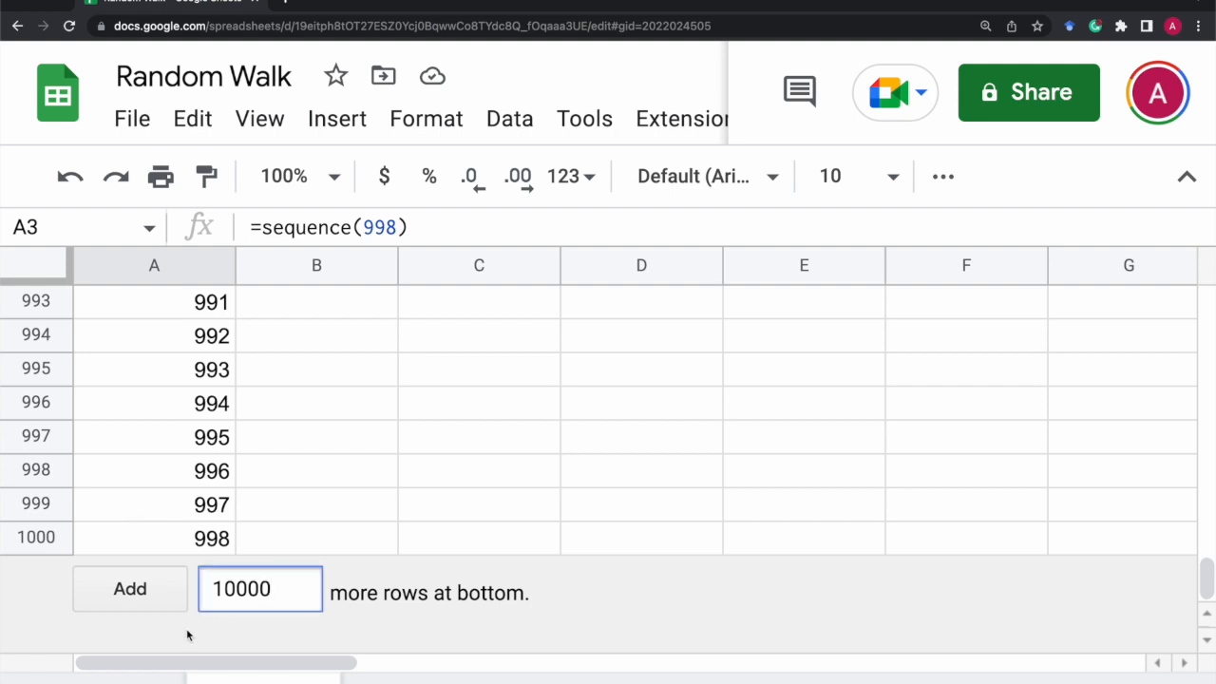
left_click(165, 589)
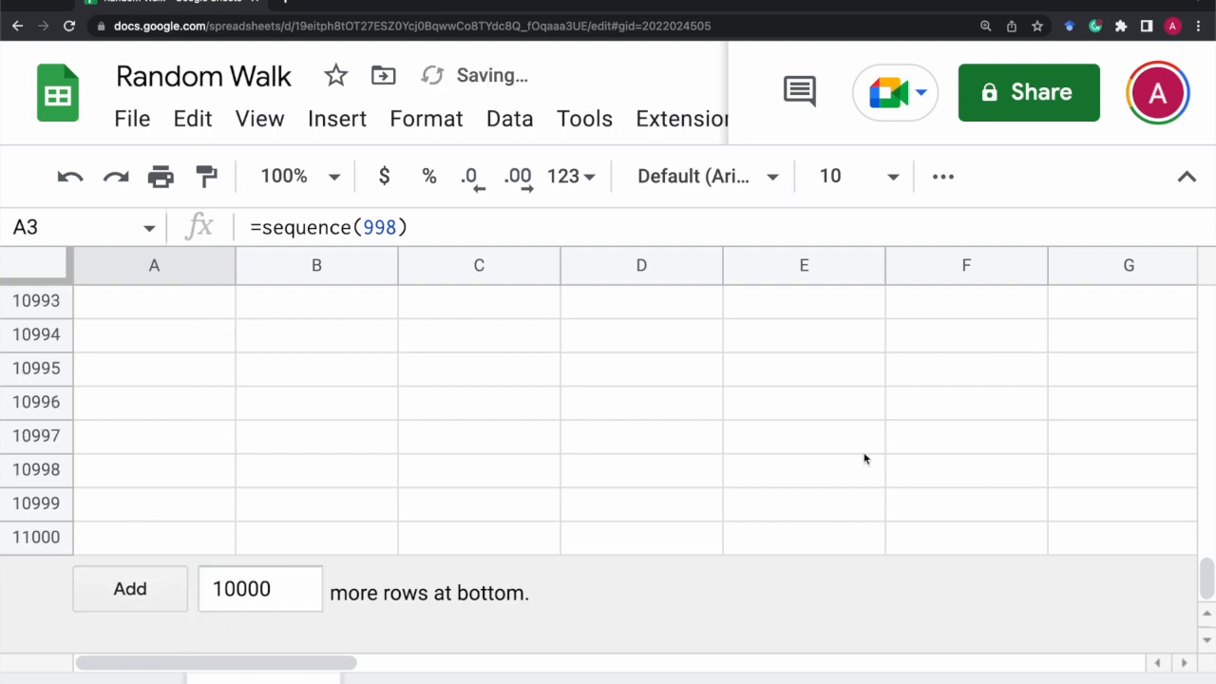
- Change the SEQUENCE formula in cell A3 to generate 10000 values
left_click_drag(1204, 572, 1207, 296)
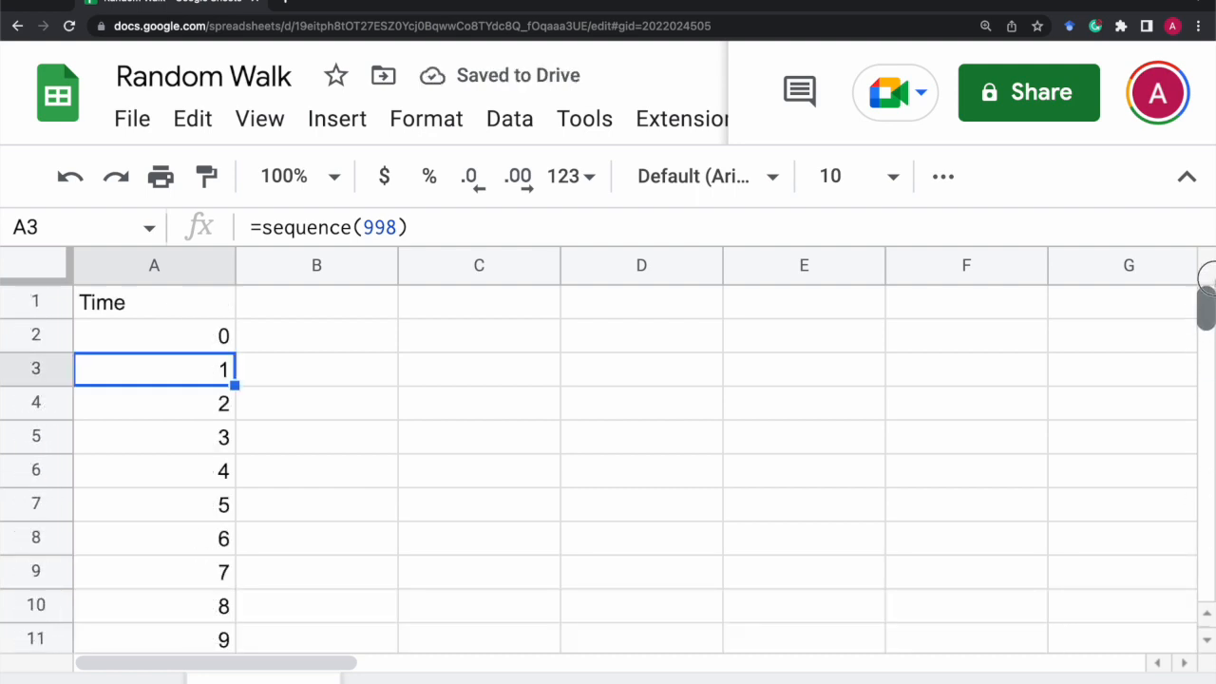
double_click(204, 368)
key("BackSpace")
key("BackSpace")
key("BackSpace")
type("10000")
key("Tab")
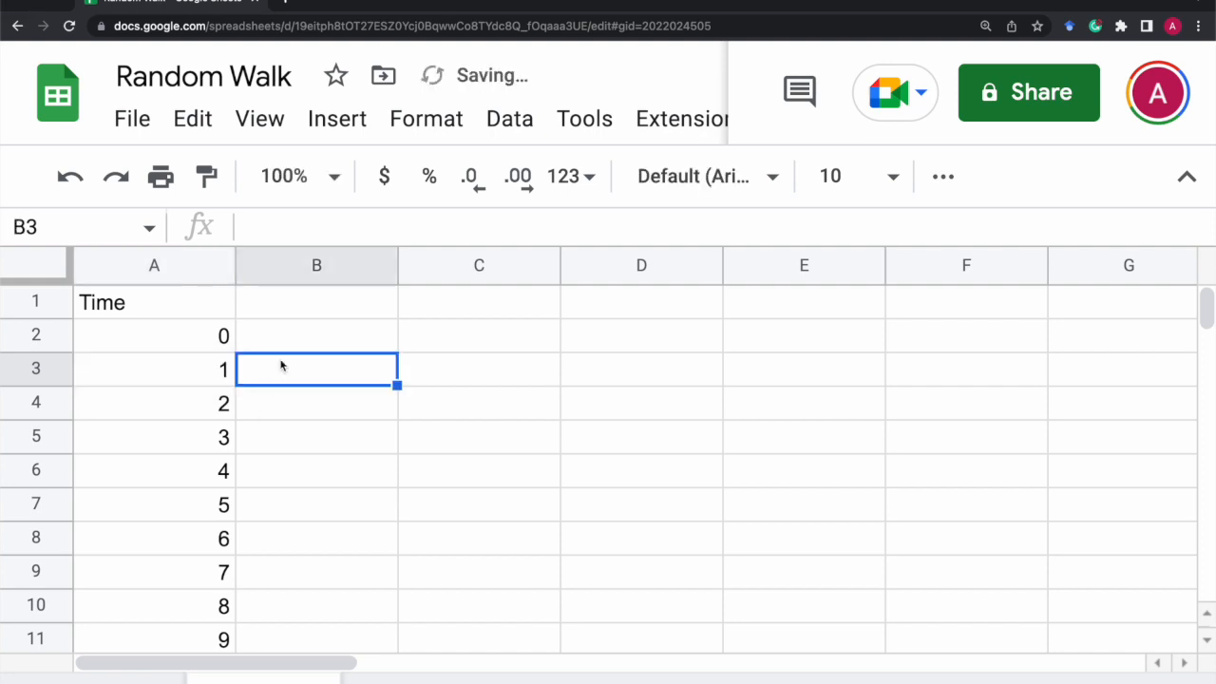
- Enter the header Random in cell B1 and the starting value 0.5 in B2
left_click(300, 305)
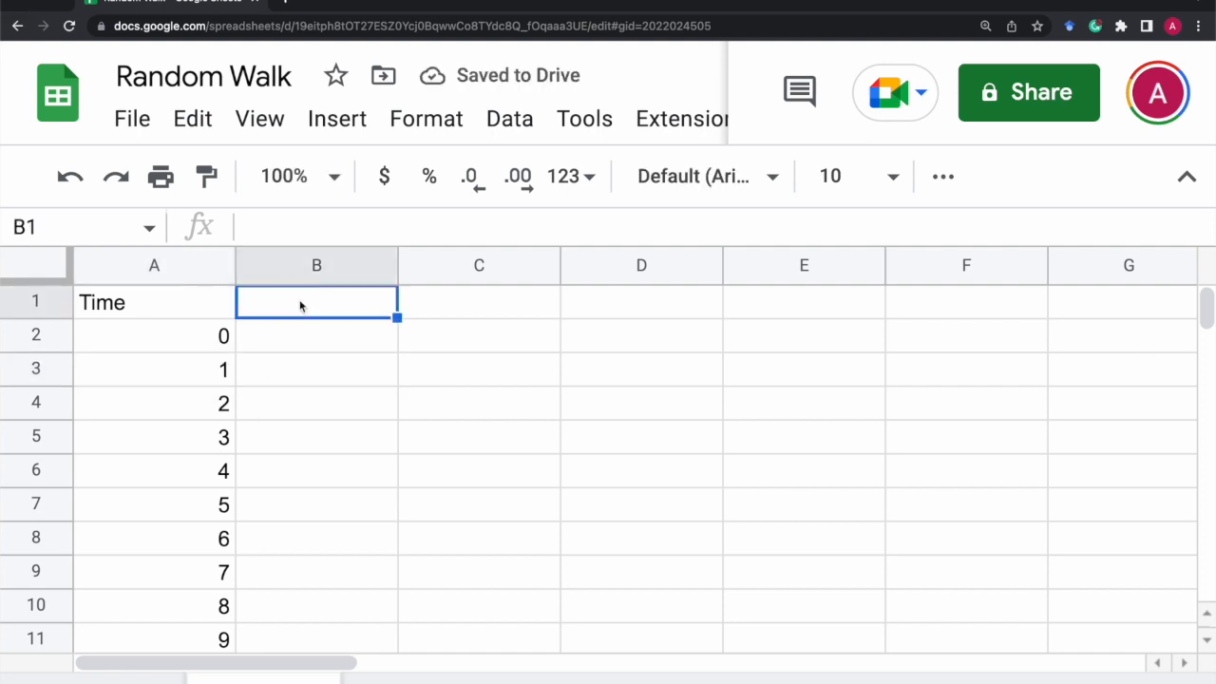
type("Random")
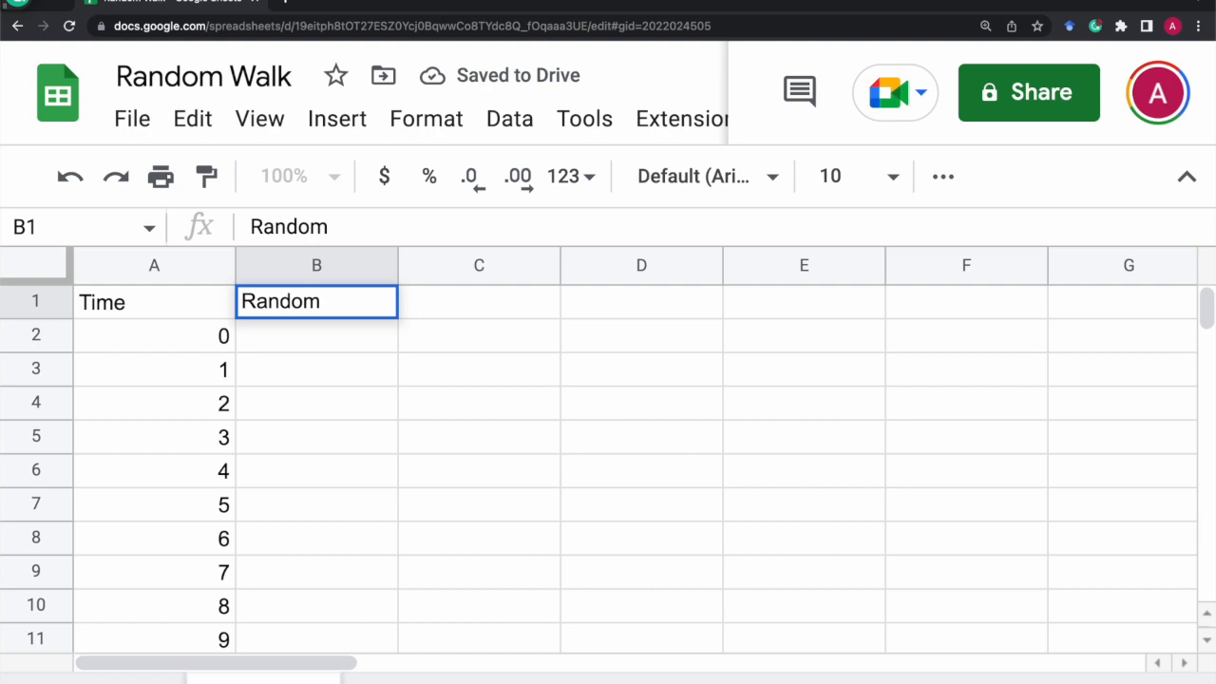
key("Return")
type("0.5")
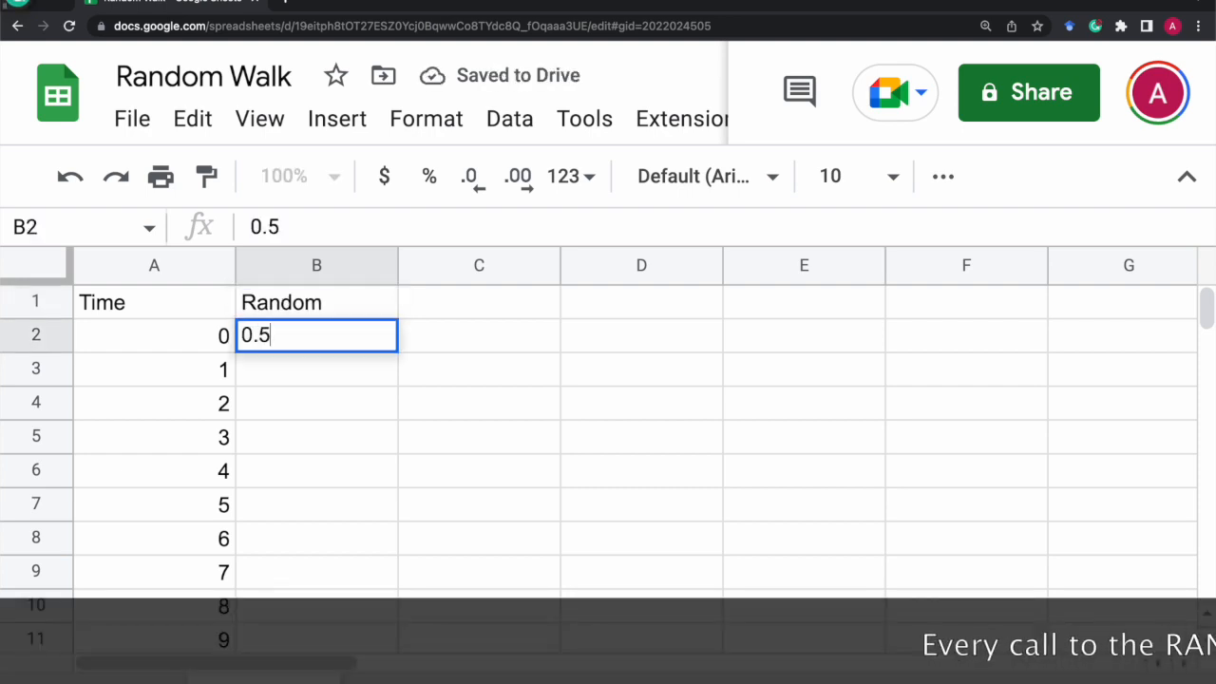
key("Return")
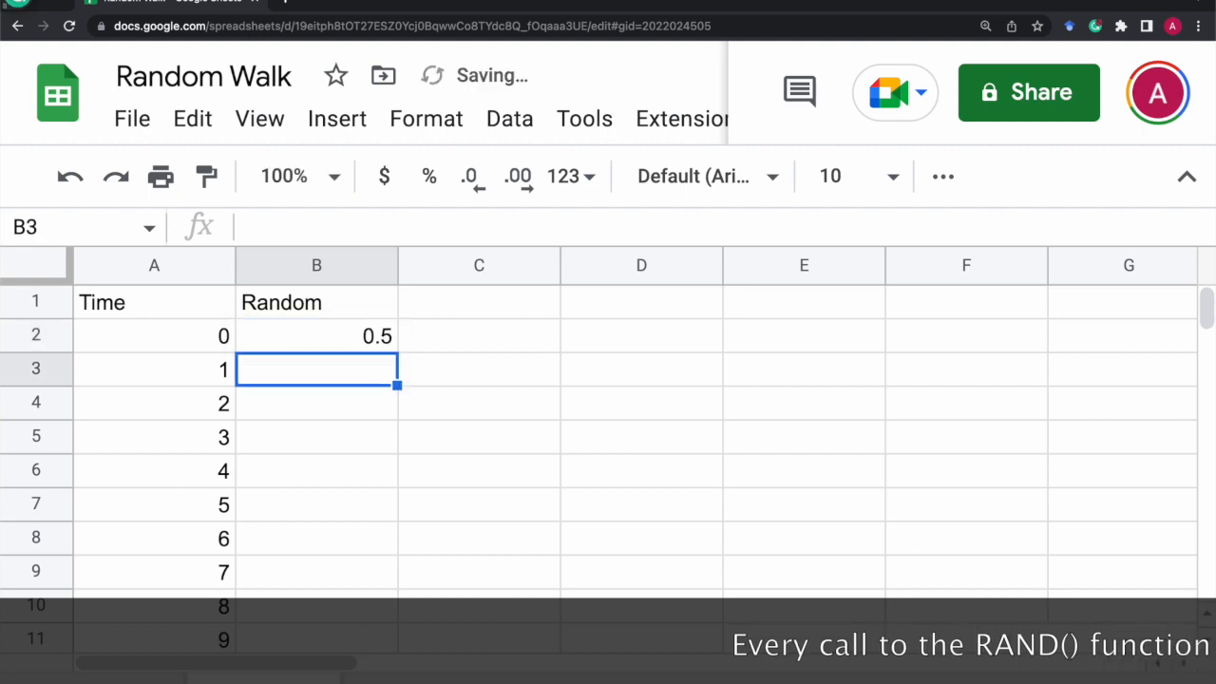
- Enter =RAND() in cell B3 and accept the suggested autofill for the rest of column B
type("=")
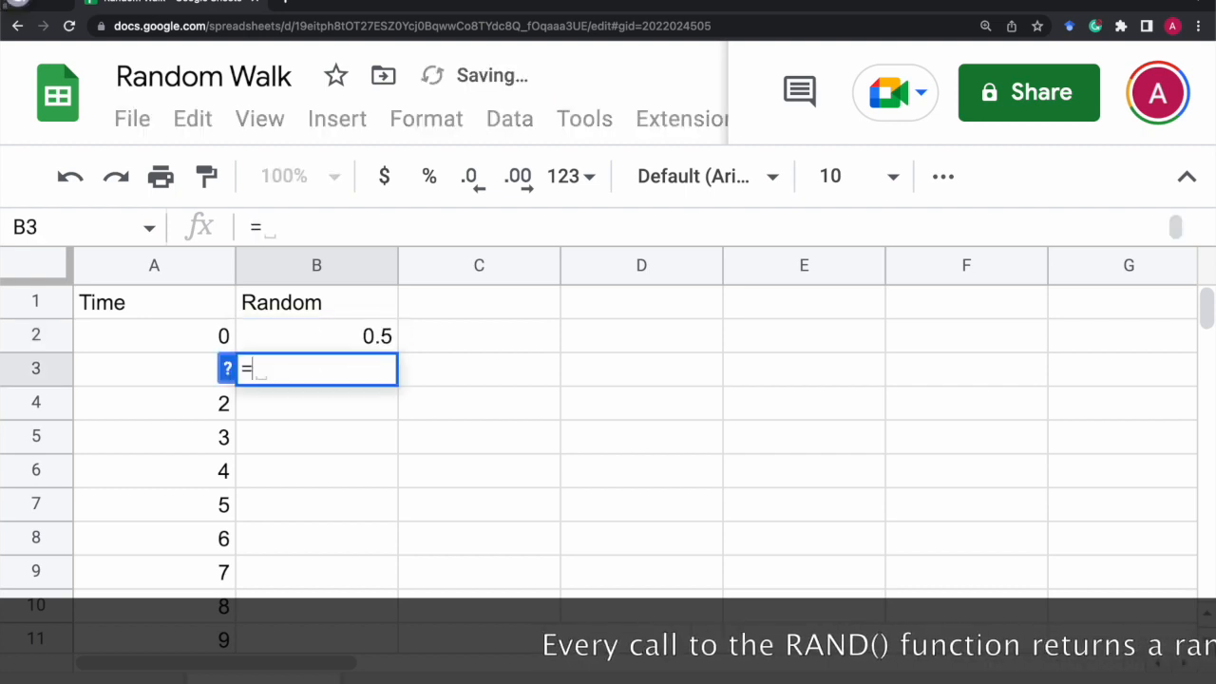
type("RA")
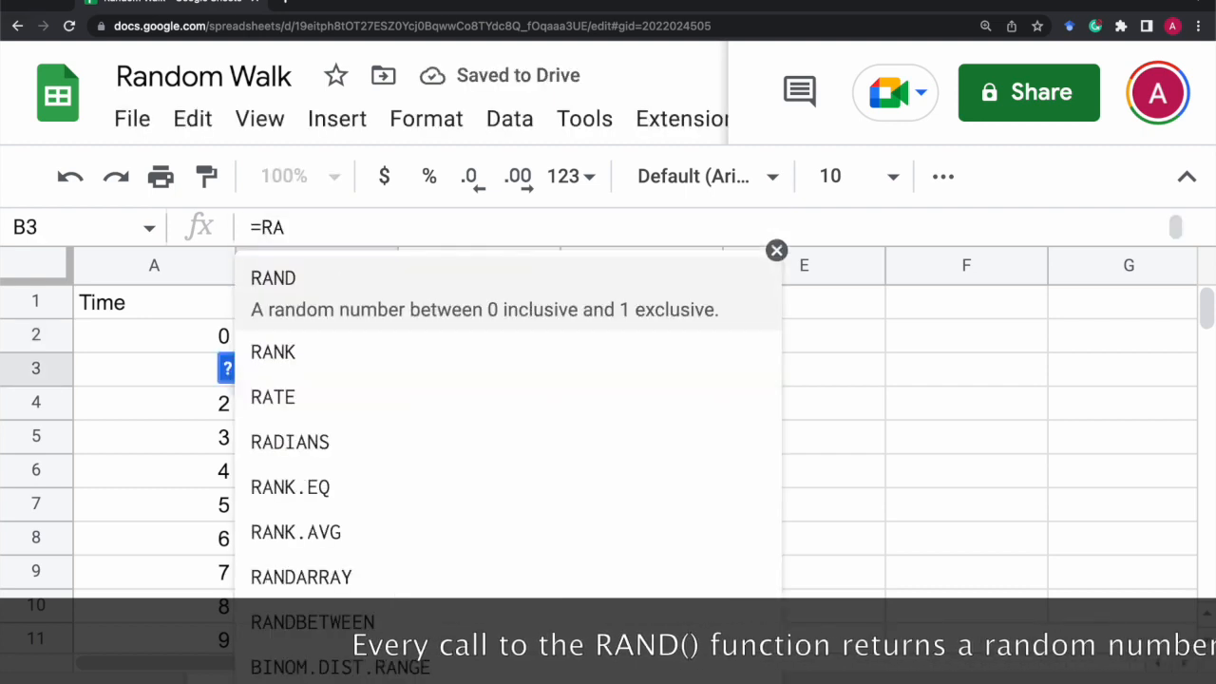
type("ND()")
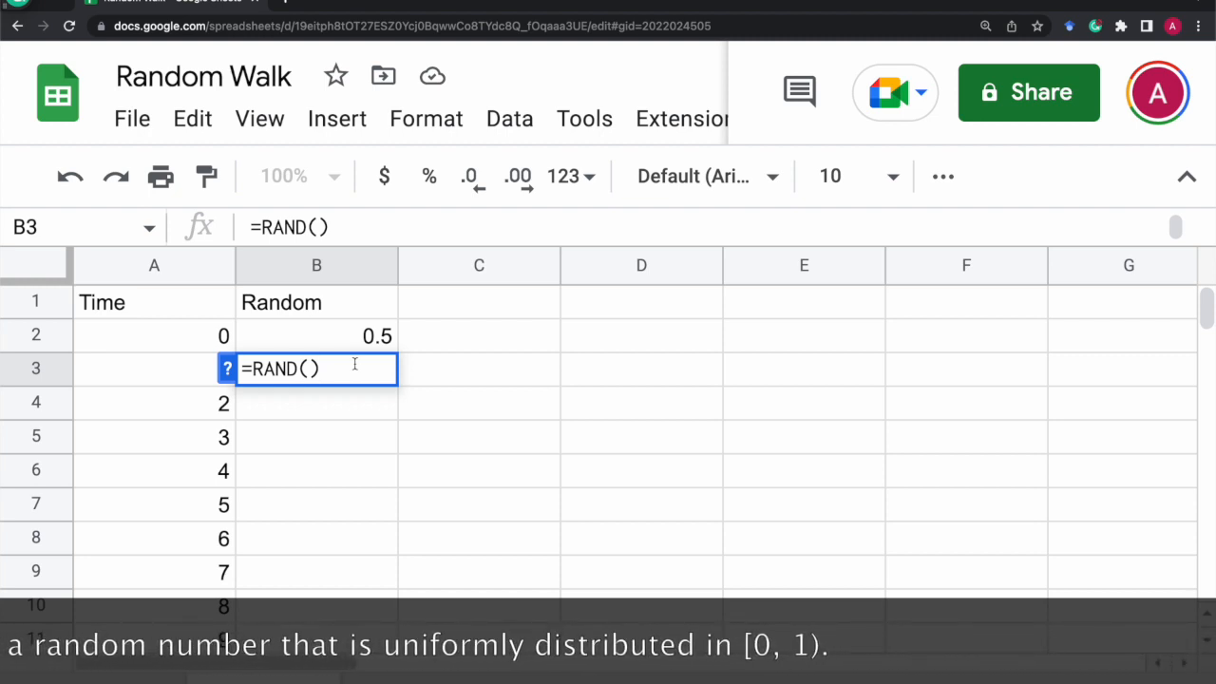
key("Return")
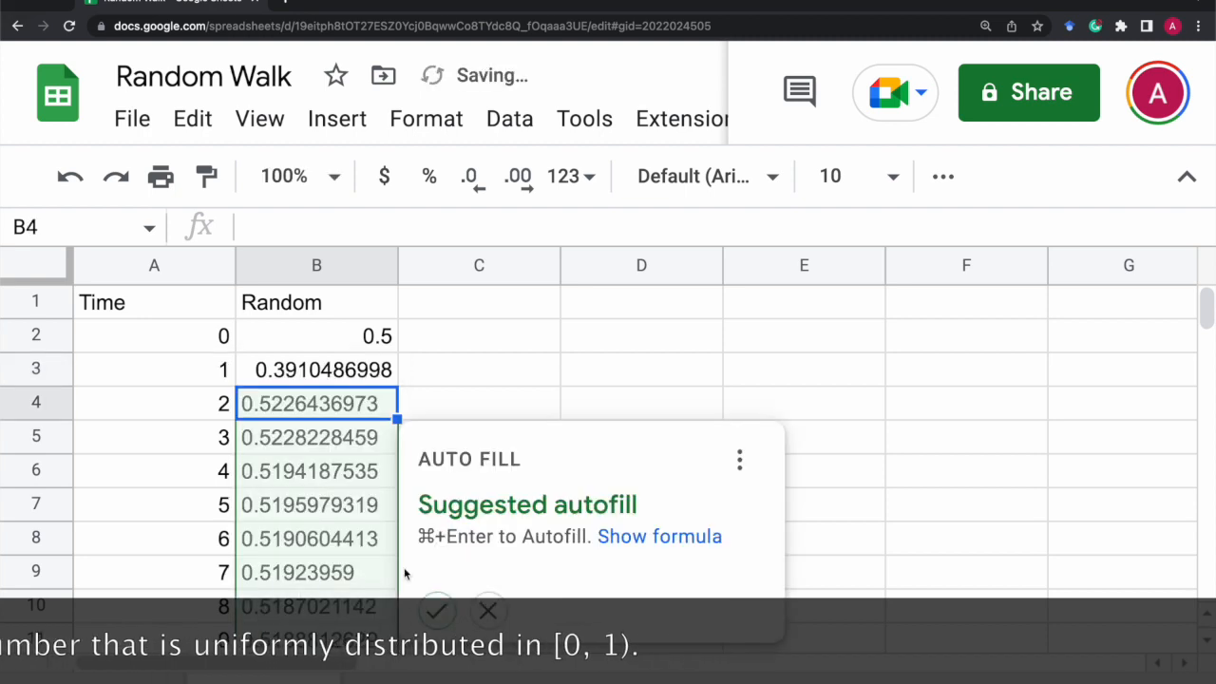
key("super+Return")
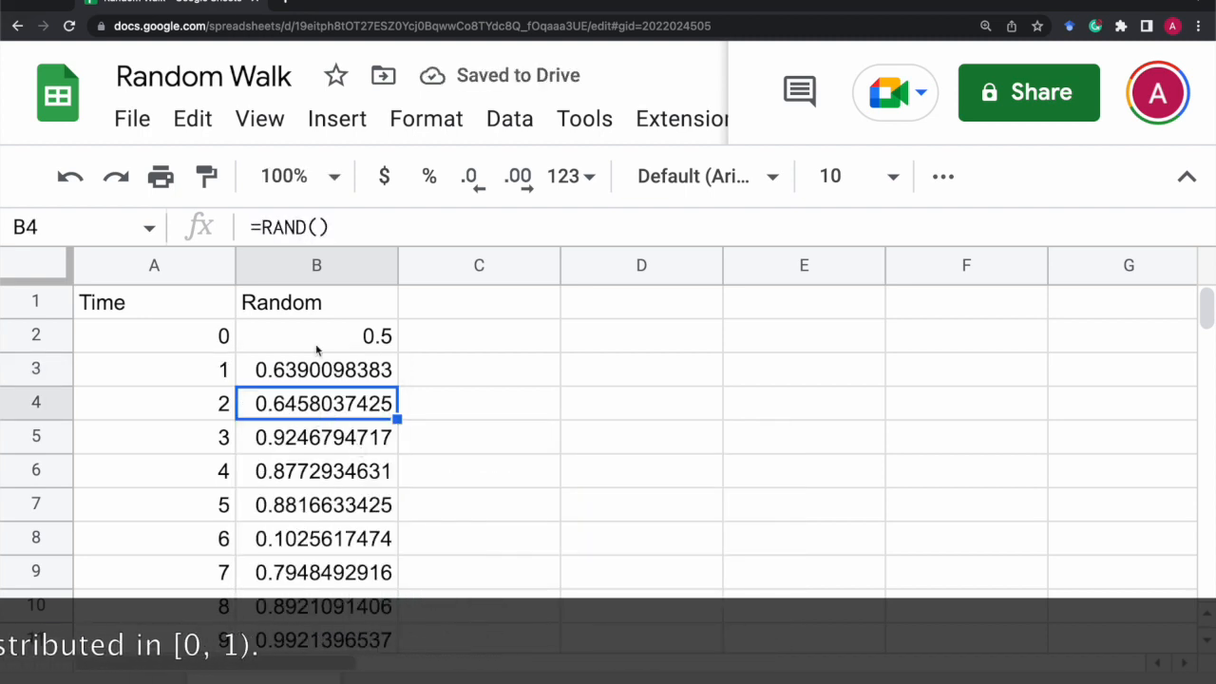
- Examine the random values and their formulas in the first rows of column B
left_click(306, 372)
key("Down")
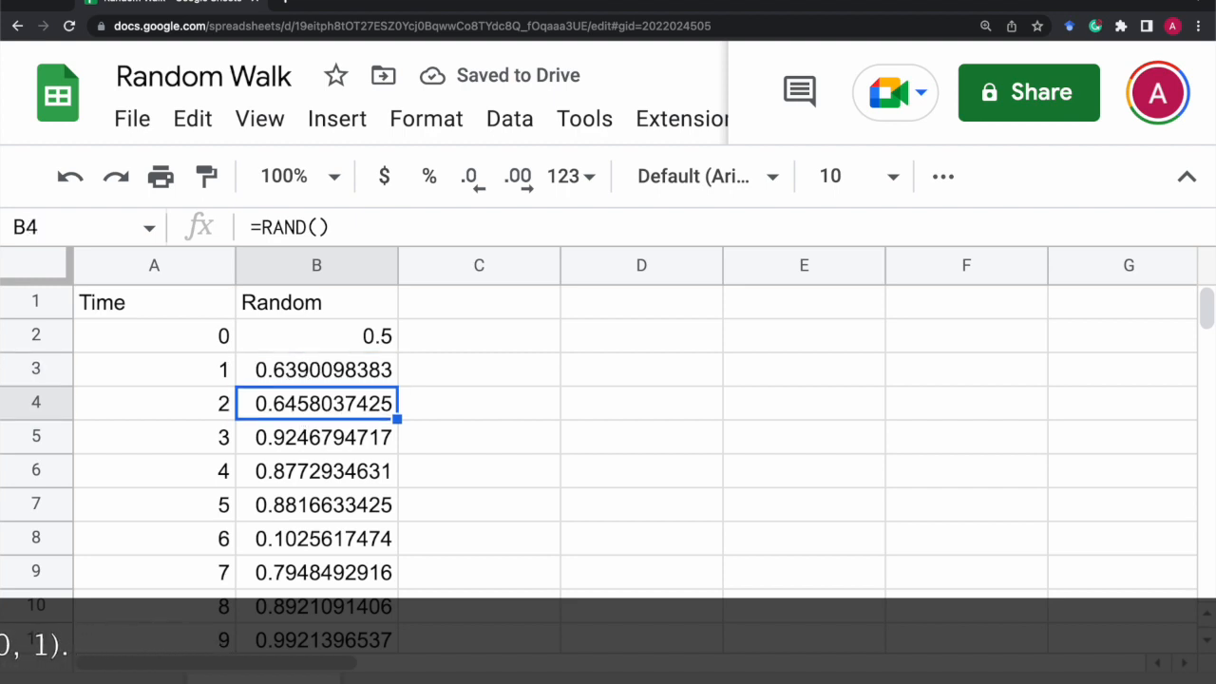
key("Down")
key("Down")
key("Down")
key("Down")
key("Up")
key("Up")
key("Up")
key("Up")
key("Up")
key("Down")
key("Down")
key("Down")
key("Down")
key("Down")
key("Down")
key("Down")
key("Up")
key("Up")
key("Up")
key("Up")
key("Up")
key("Up")
key("Up")
key("Down")
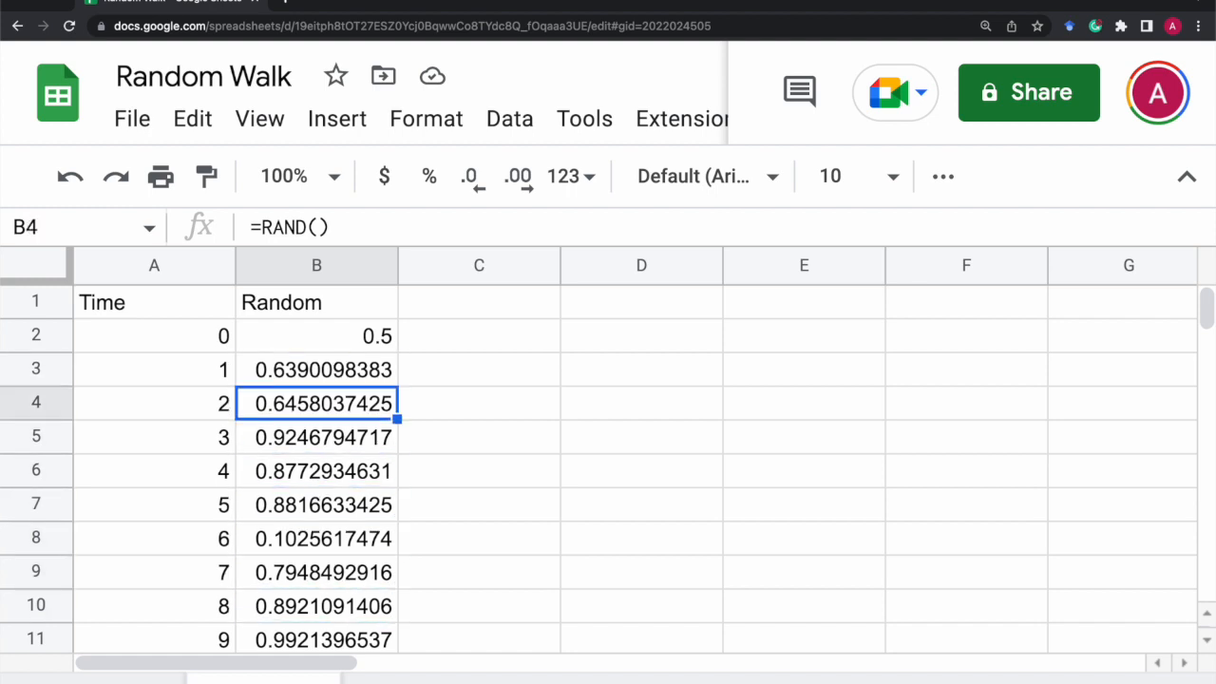
key("Down")
key("Down")
key("Down")
key("Down")
key("Down")
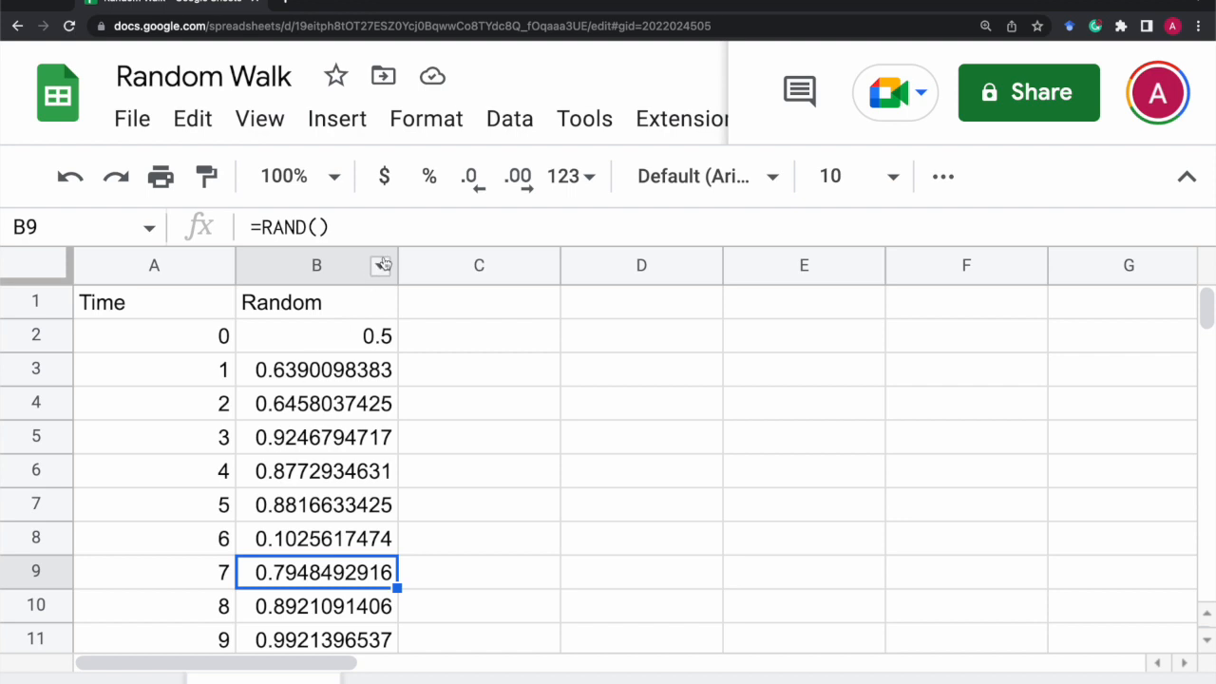
left_click(330, 368)
left_click(345, 344)
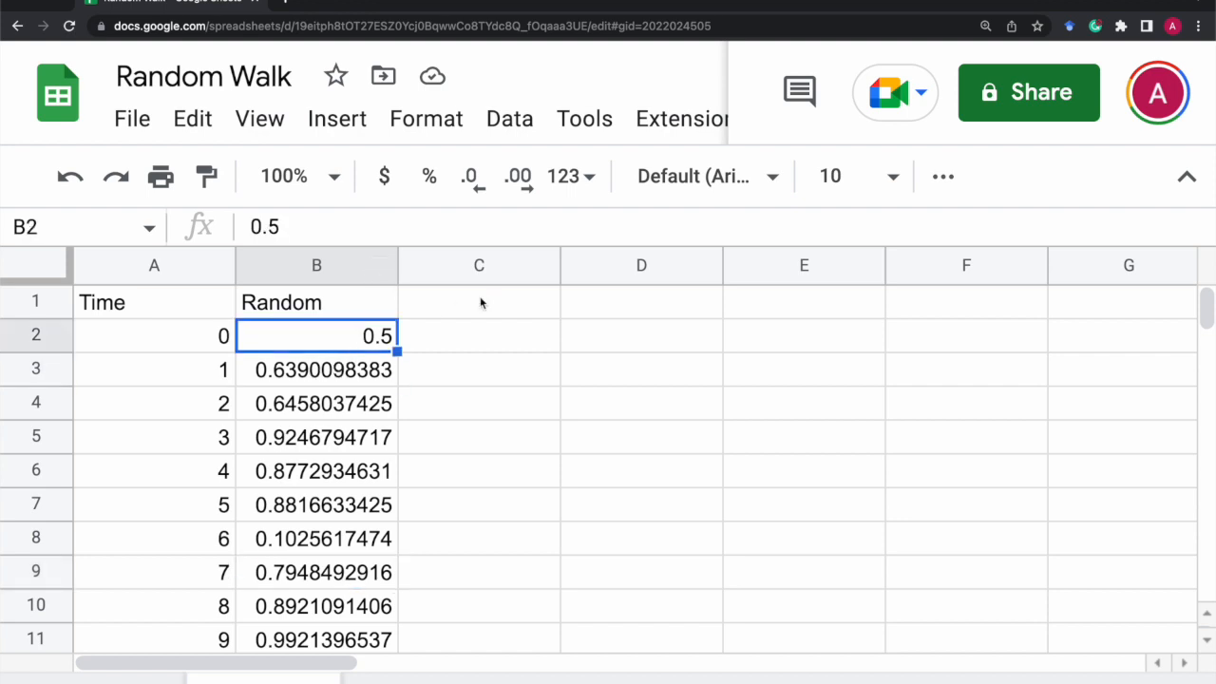
- Enter the header One Step in cell C1
left_click(480, 301)
type("One Step")
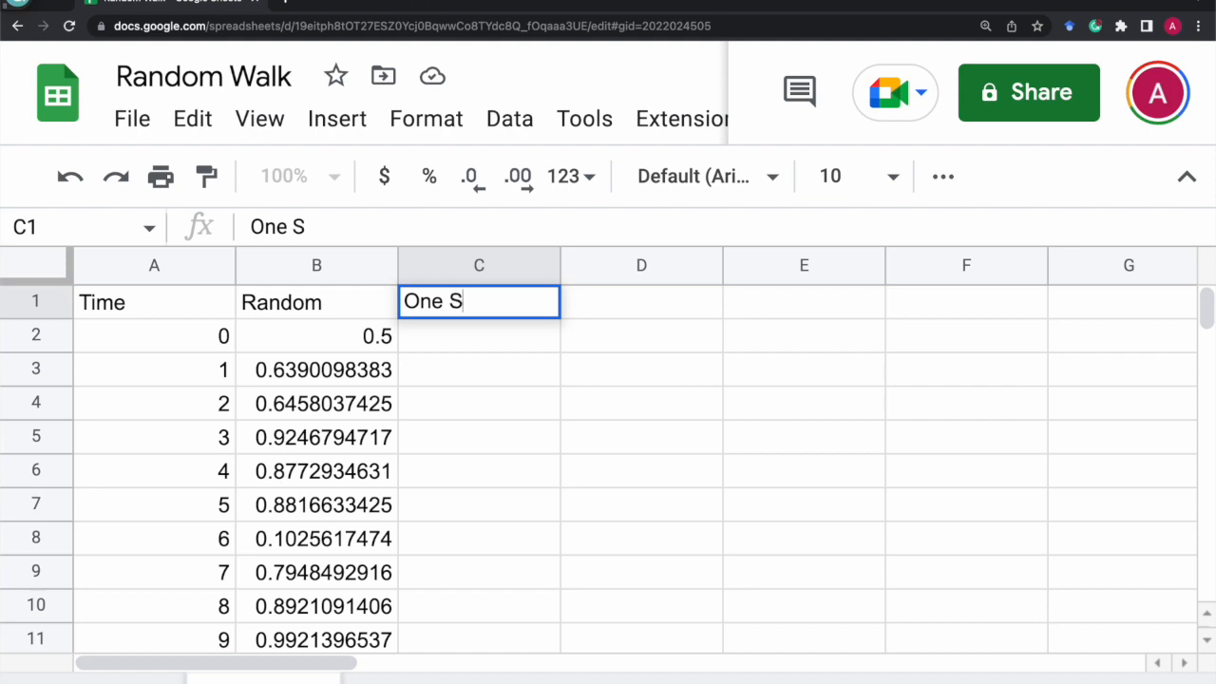
key("Return")
key("Return")
key("Return")
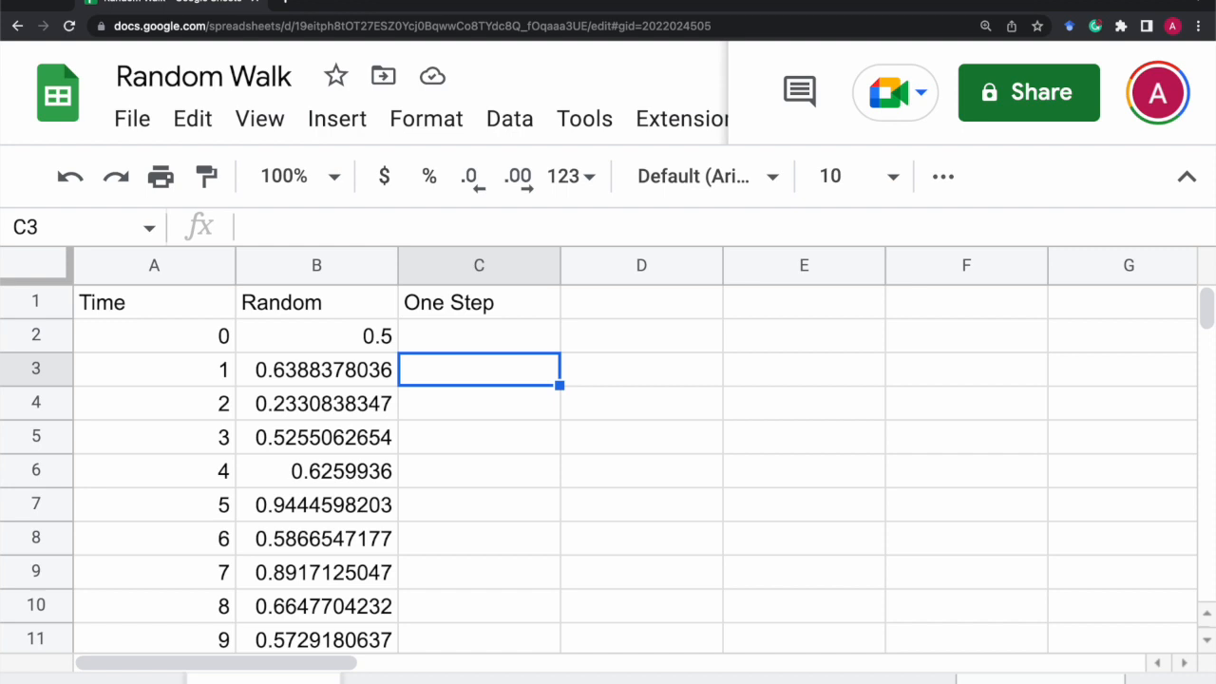
- Enter =if(B3<$B$2,1,-1) in cell C3 and accept the suggested autofill for the rest of column C
left_click(353, 338)
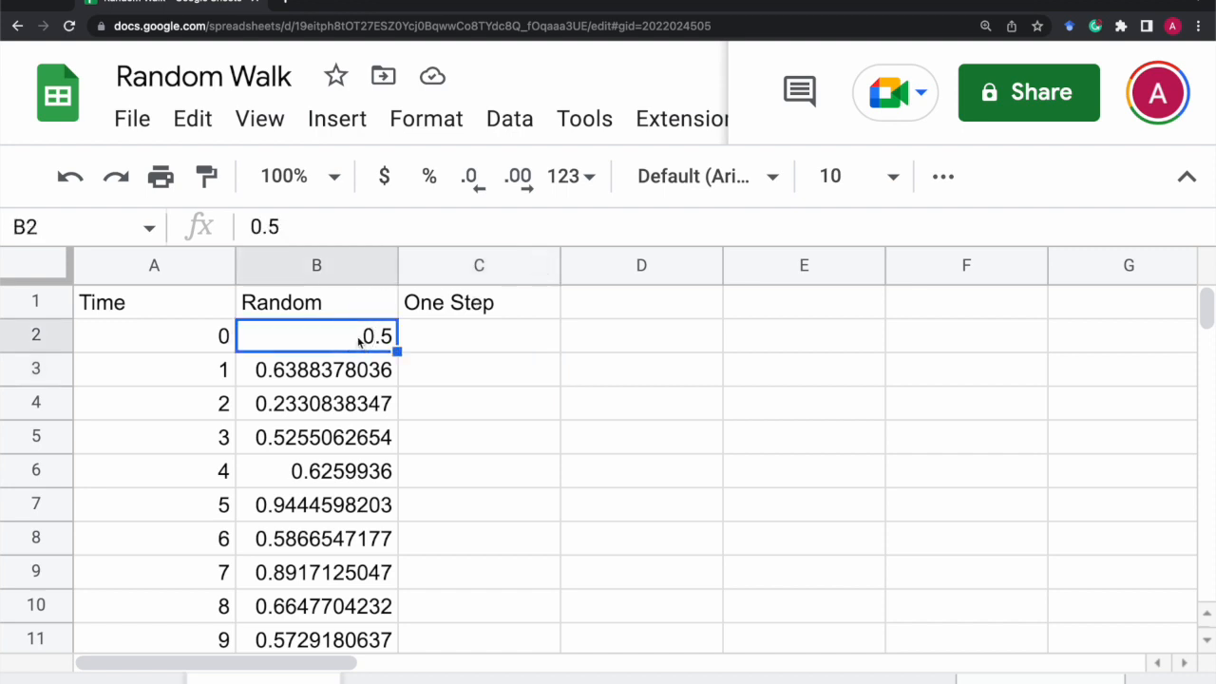
left_click(457, 376)
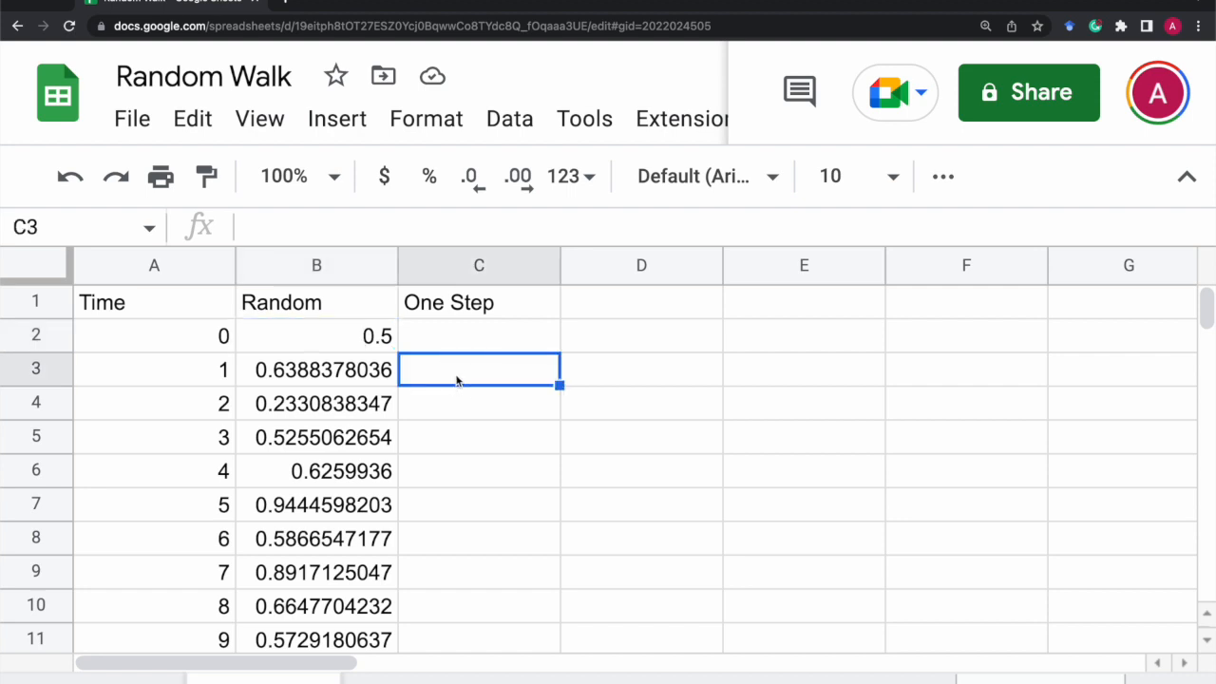
type("=if(")
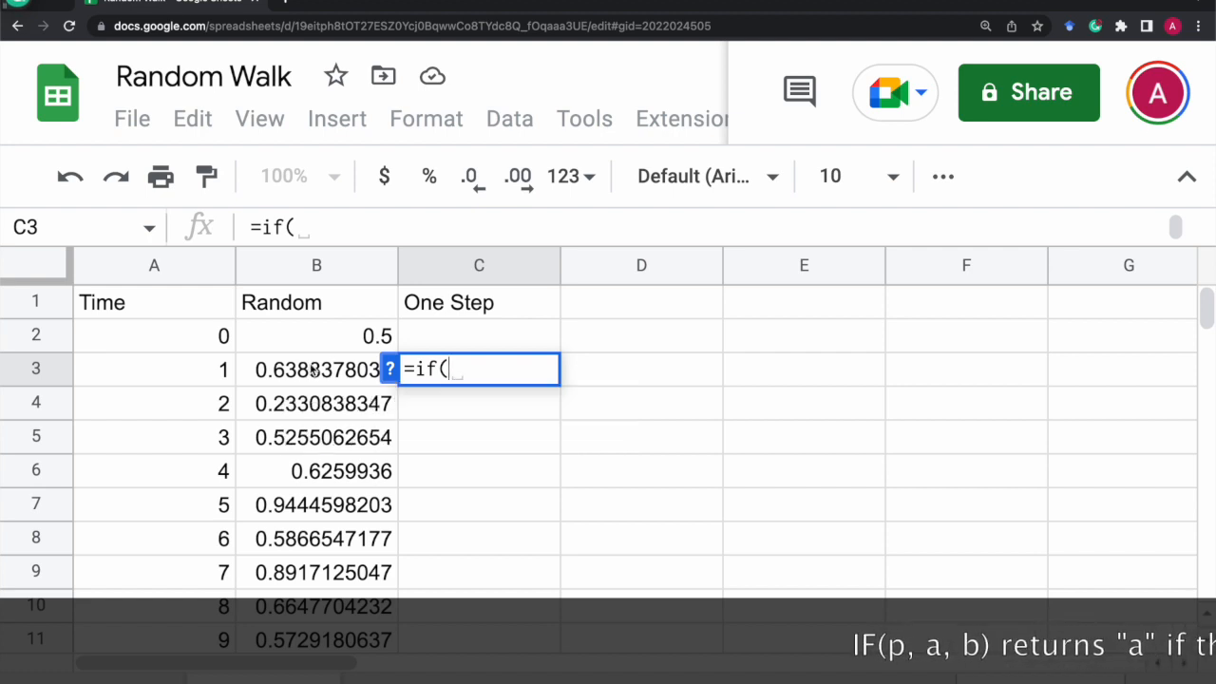
key("Left")
type("<")
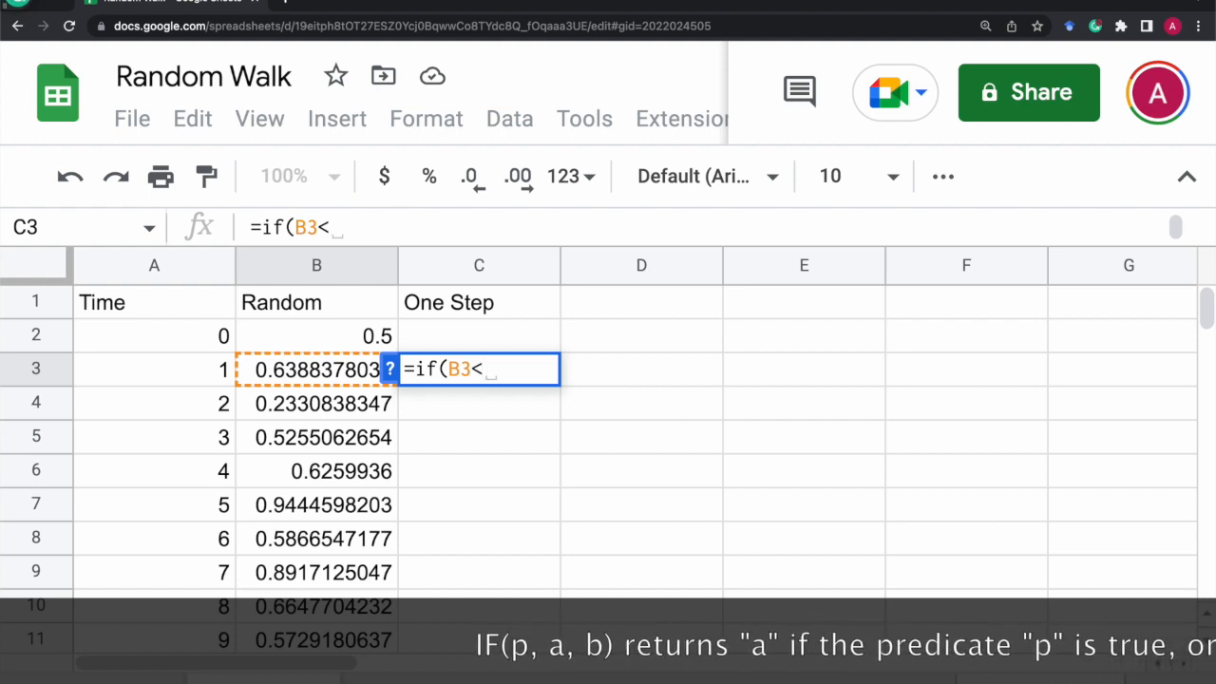
type("$B")
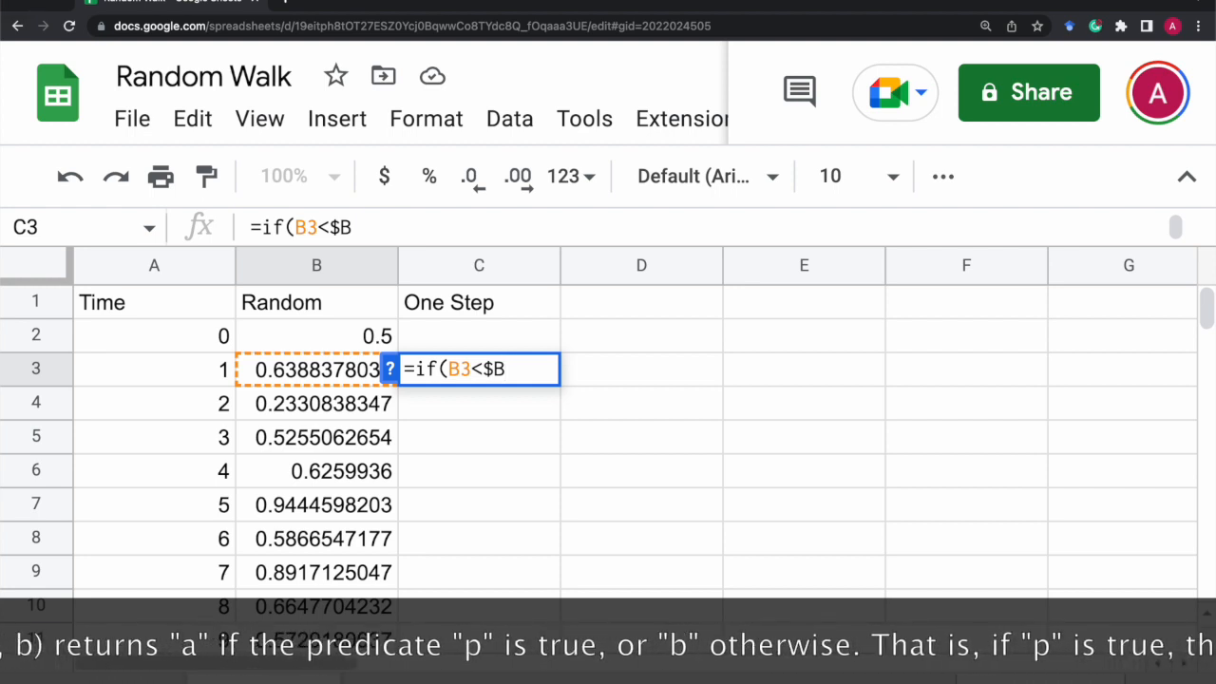
type("$2")
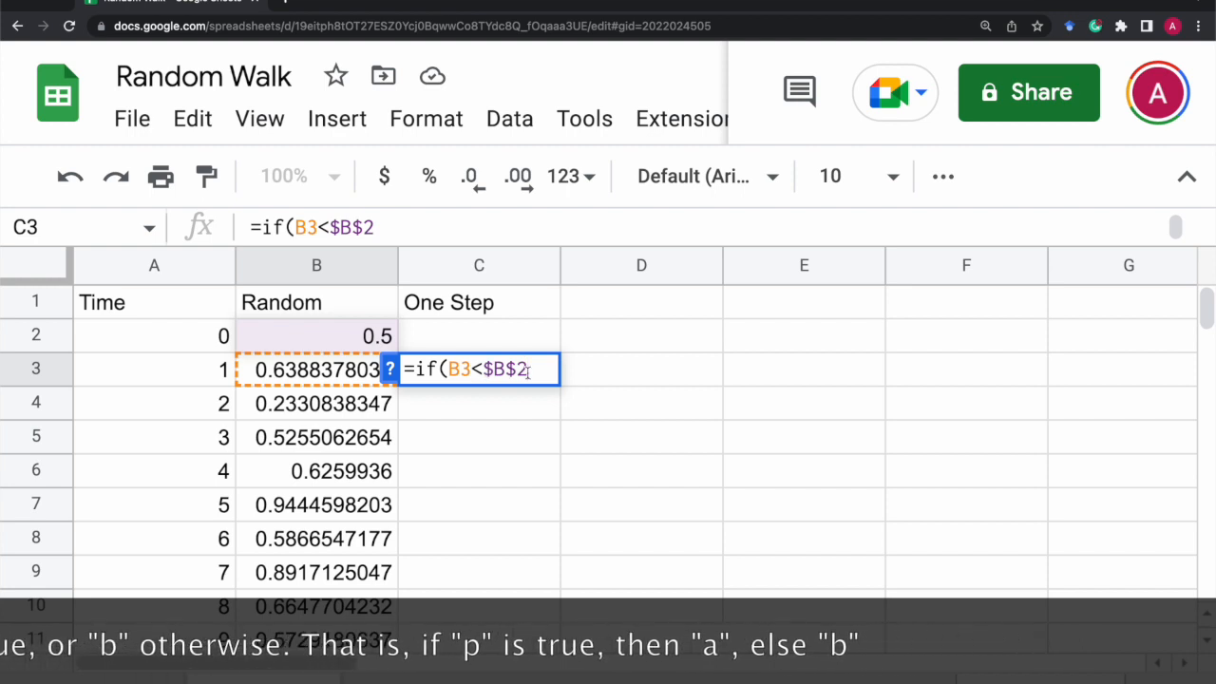
type(", ")
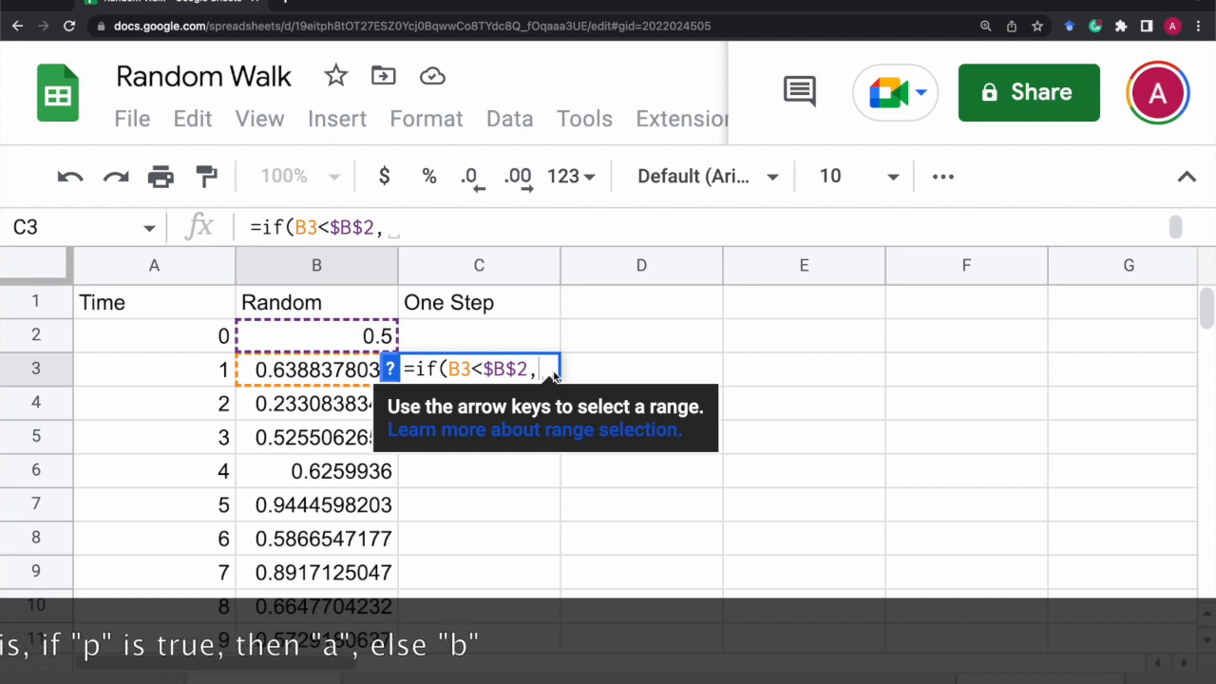
type("1,-1)")
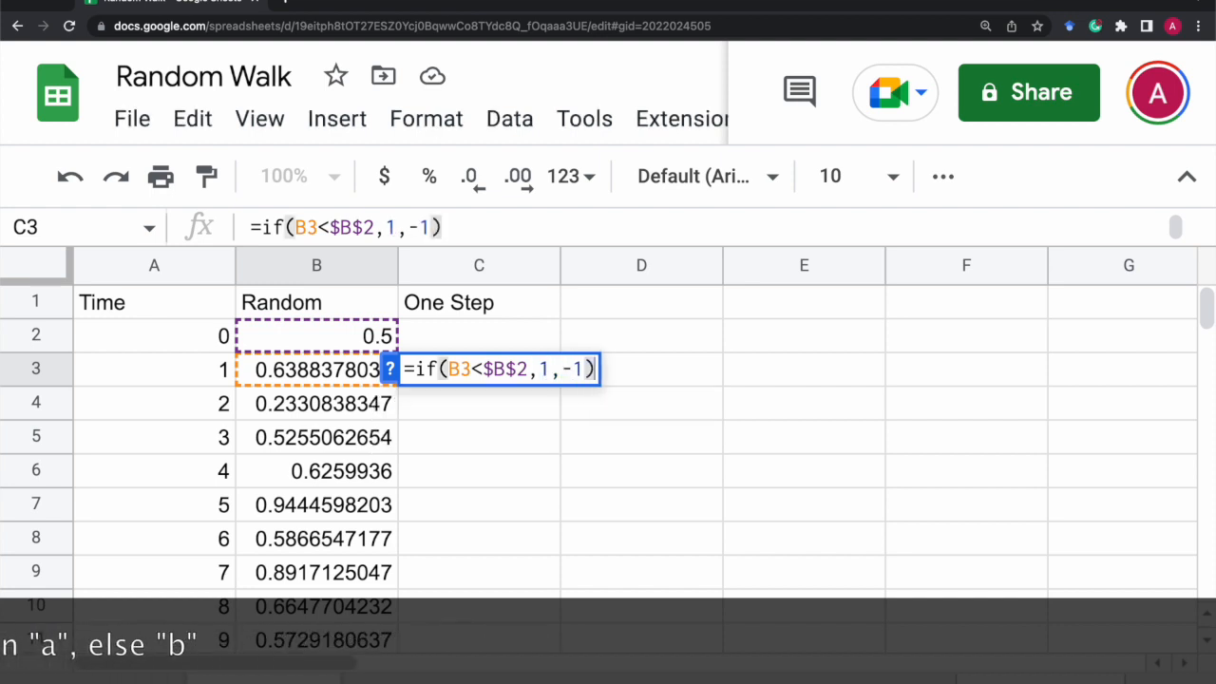
key("Return")
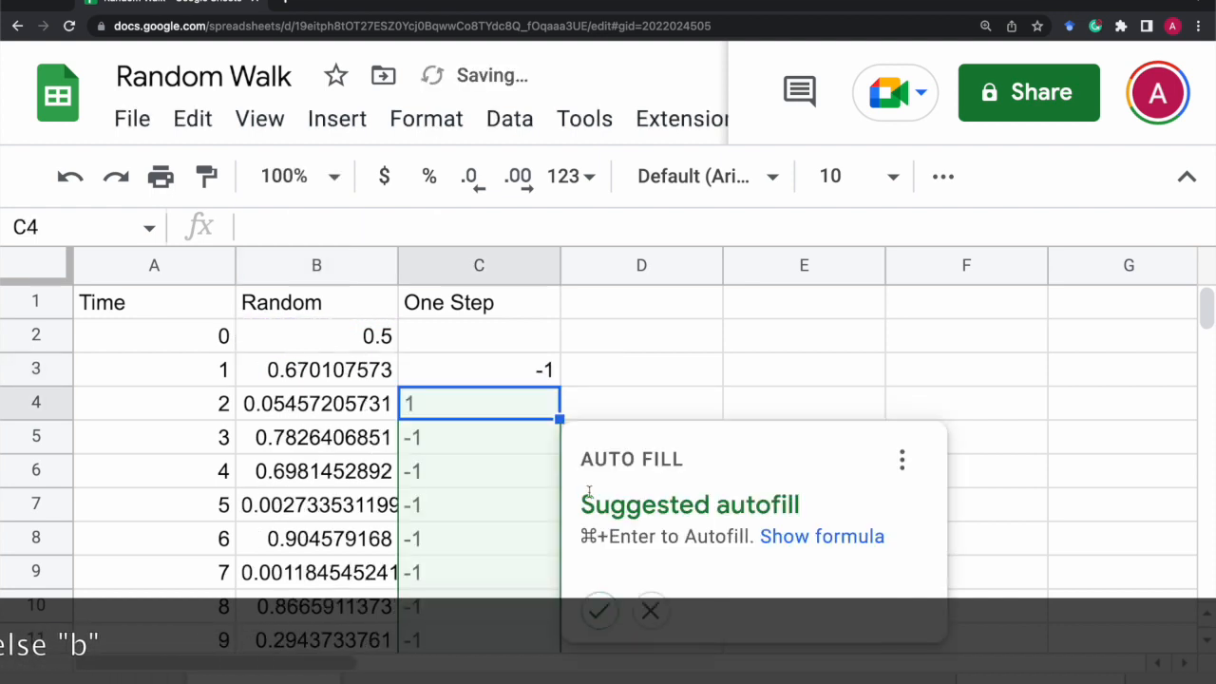
left_click(599, 610)
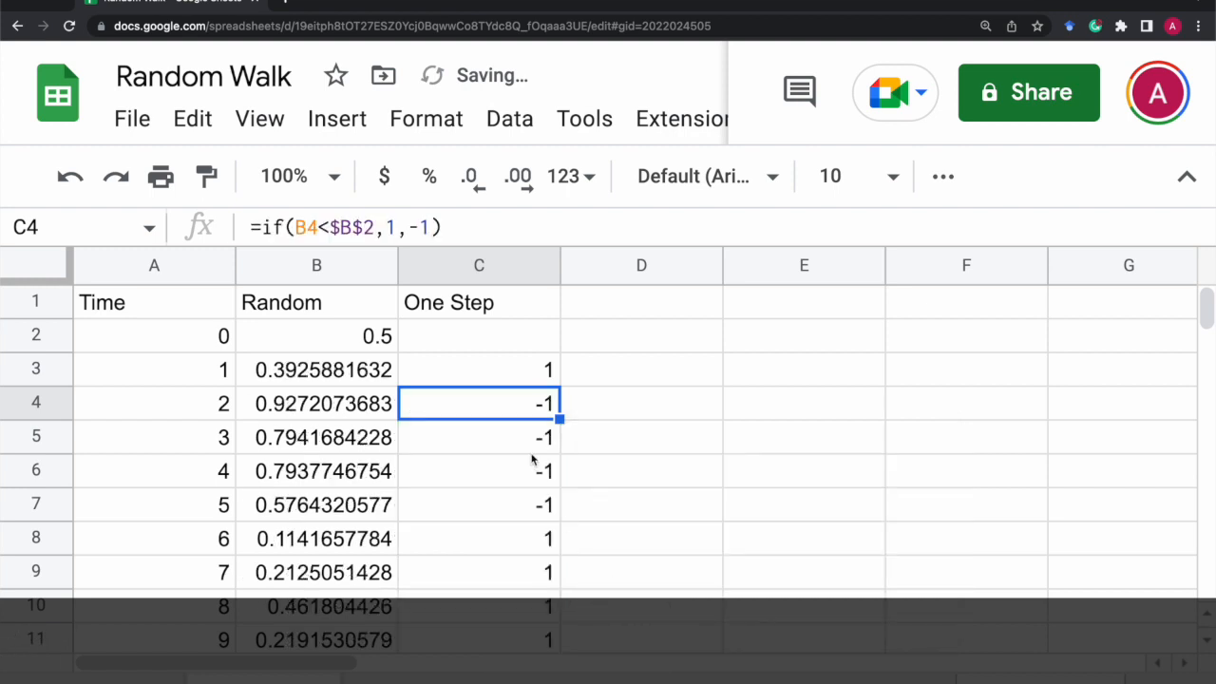
- Compare the random values in B3 and B4 with the one-step formulas in C3 and C4
left_click(519, 371)
key("Down")
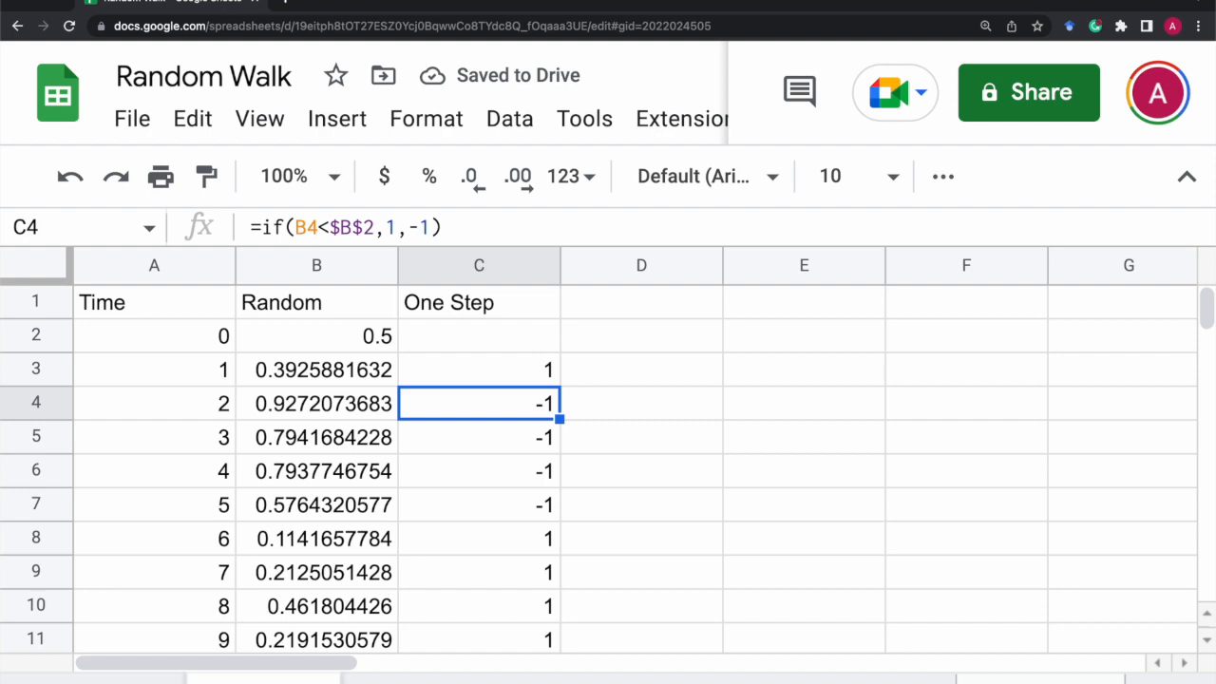
key("Left")
key("Right")
key("Left")
left_click(310, 410)
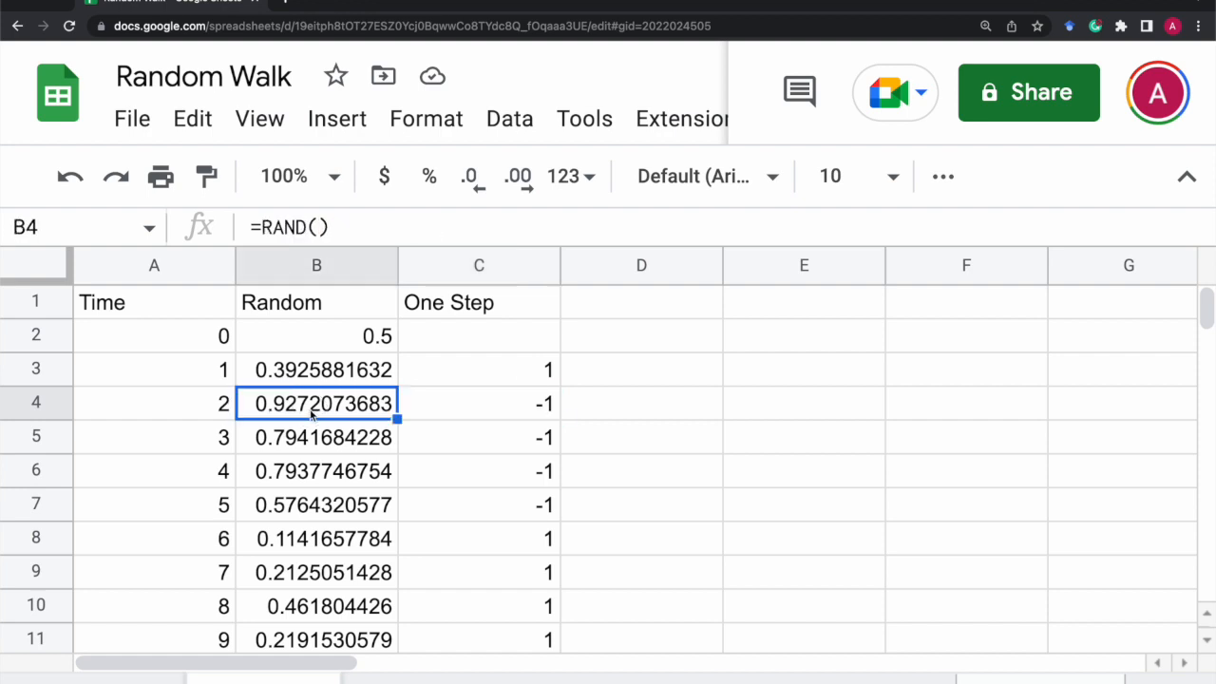
key("Right")
key("Left")
key("Right")
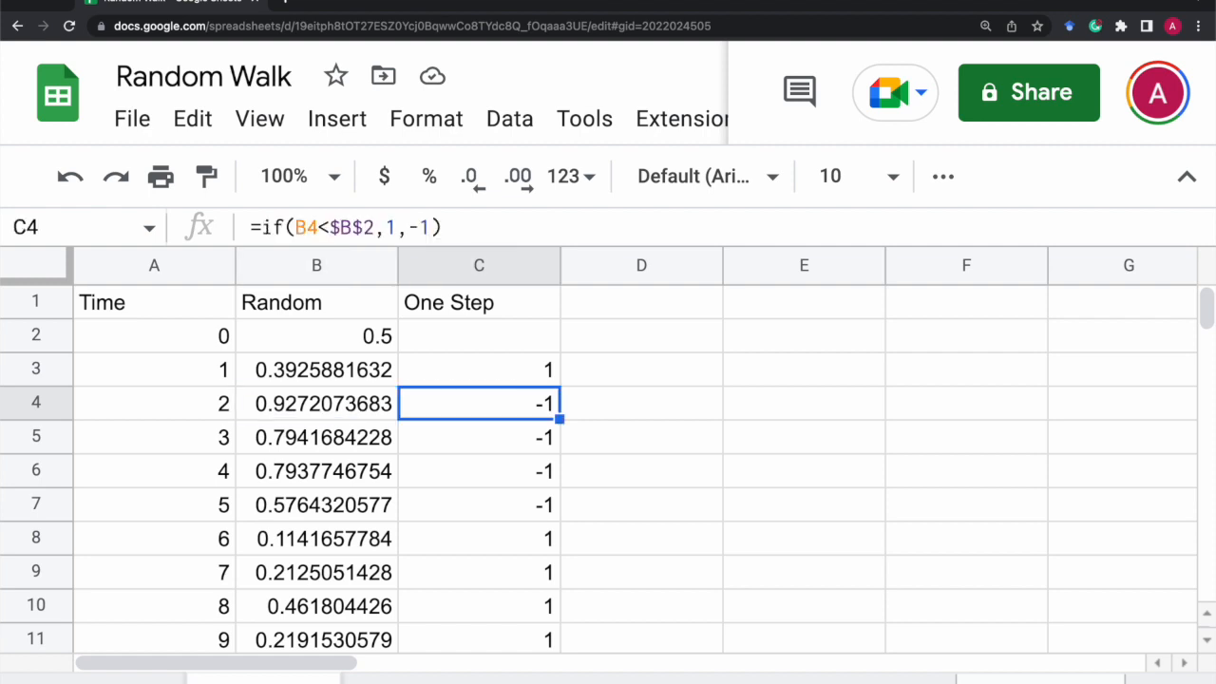
key("Up")
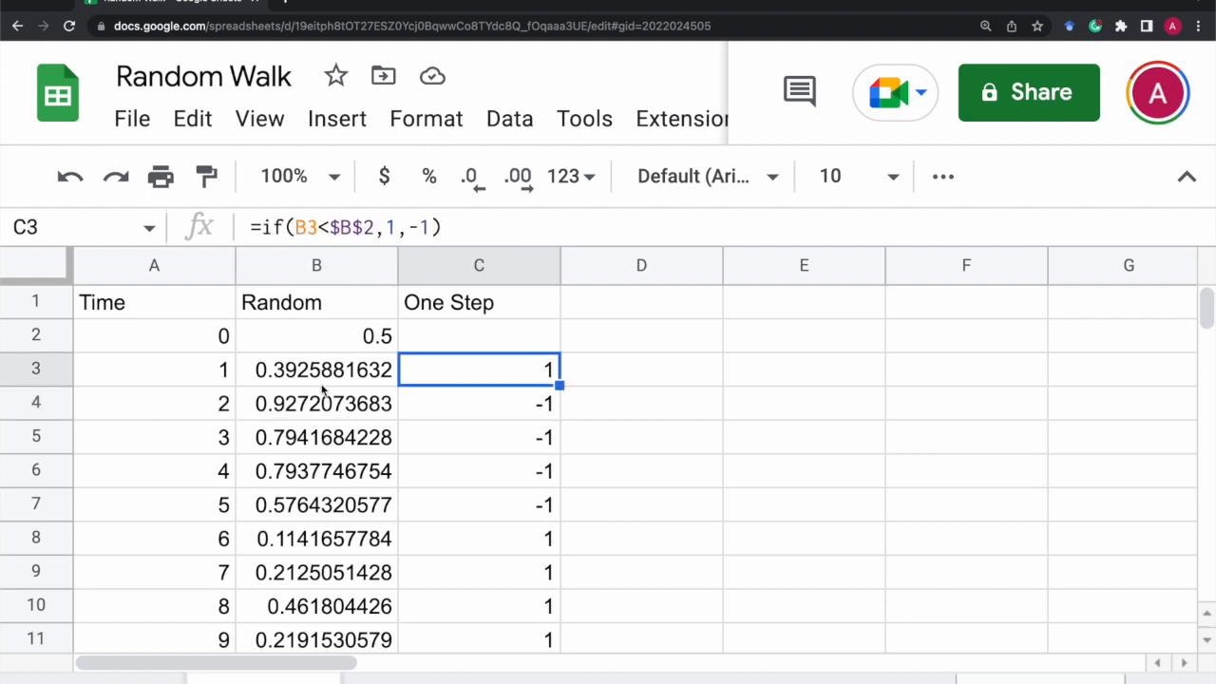
left_click(461, 412)
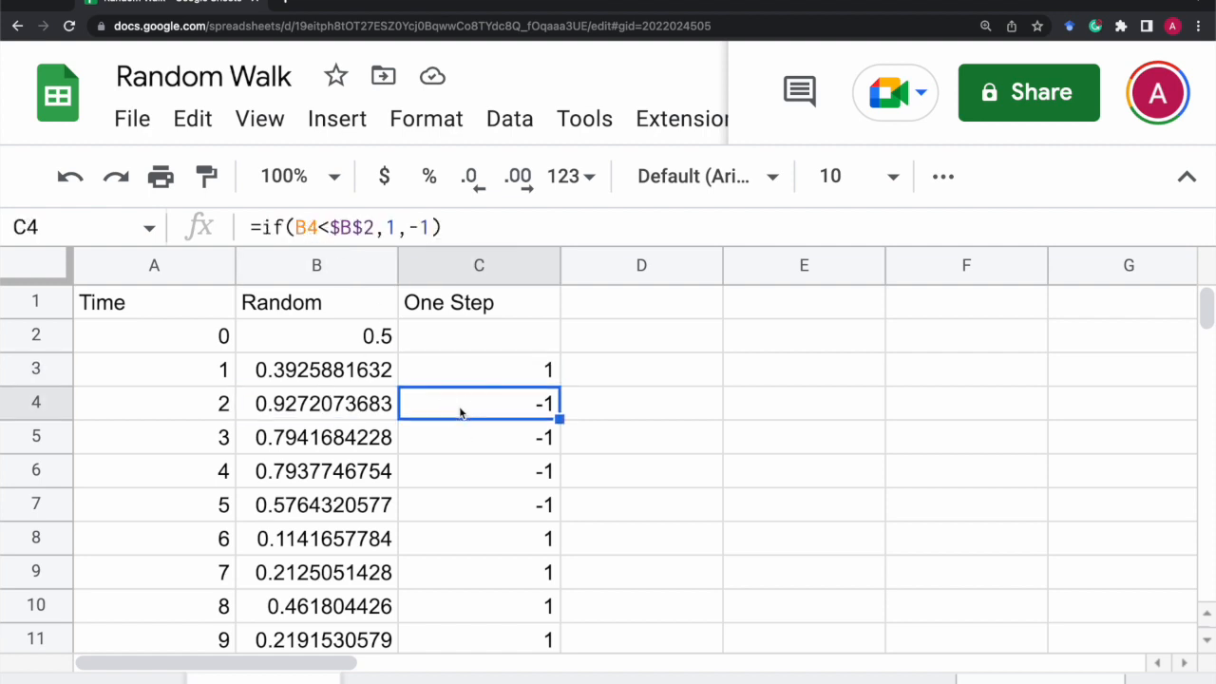
- Go through the filled One Step cells down column C and back up, checking how each formula references its random value
key("Down")
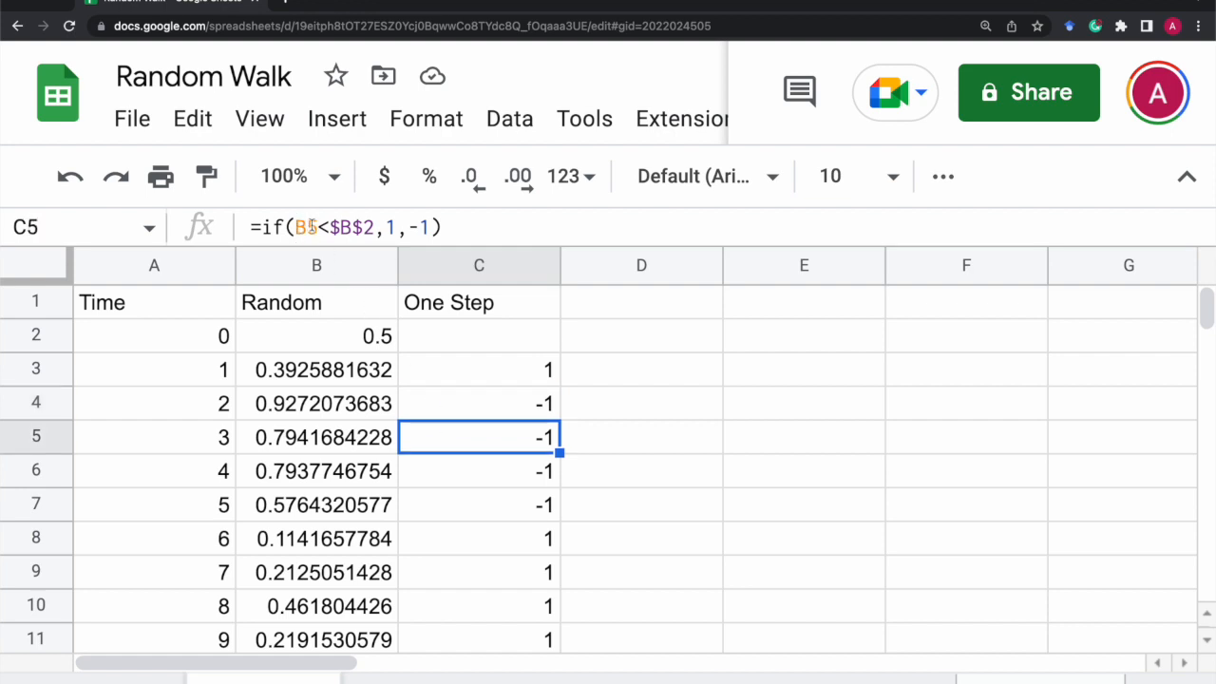
key("Down")
key("Down")
key("Down")
key("Down")
key("Down")
key("Down")
key("Down")
key("Down")
key("Down")
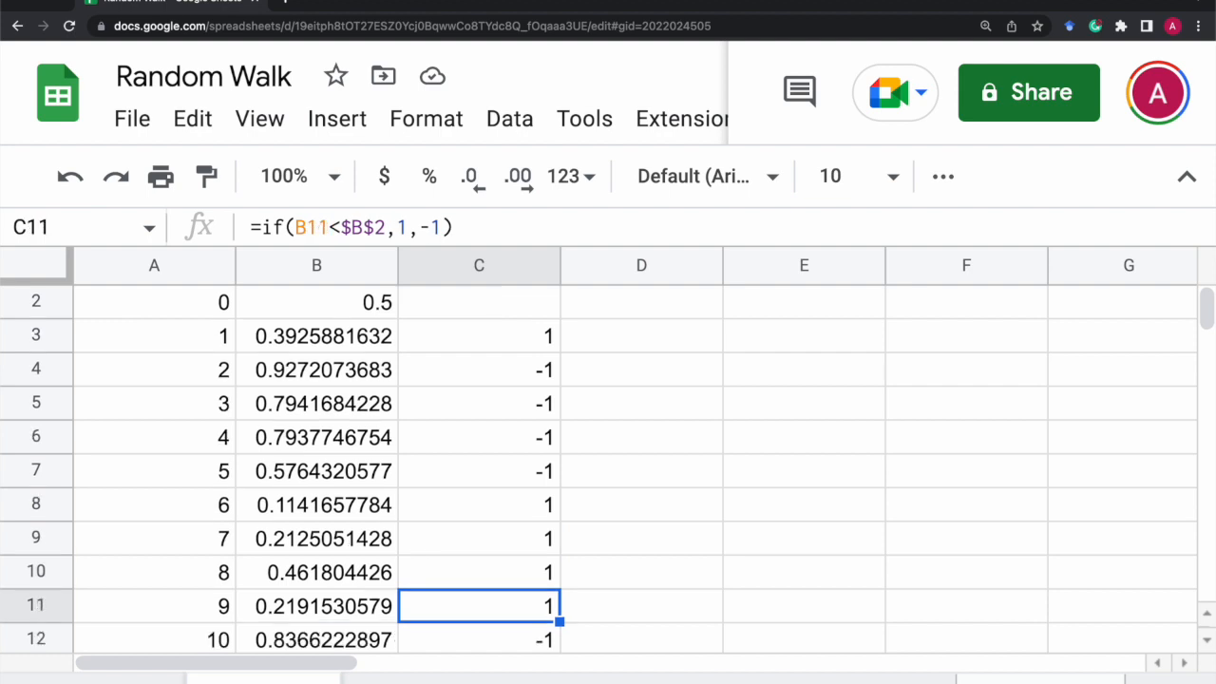
key("Up")
key("Up")
key("Up")
key("Up")
key("Up")
key("Up")
key("Up")
key("Up")
key("Up")
key("Up")
key("Up")
key("Up")
key("Up")
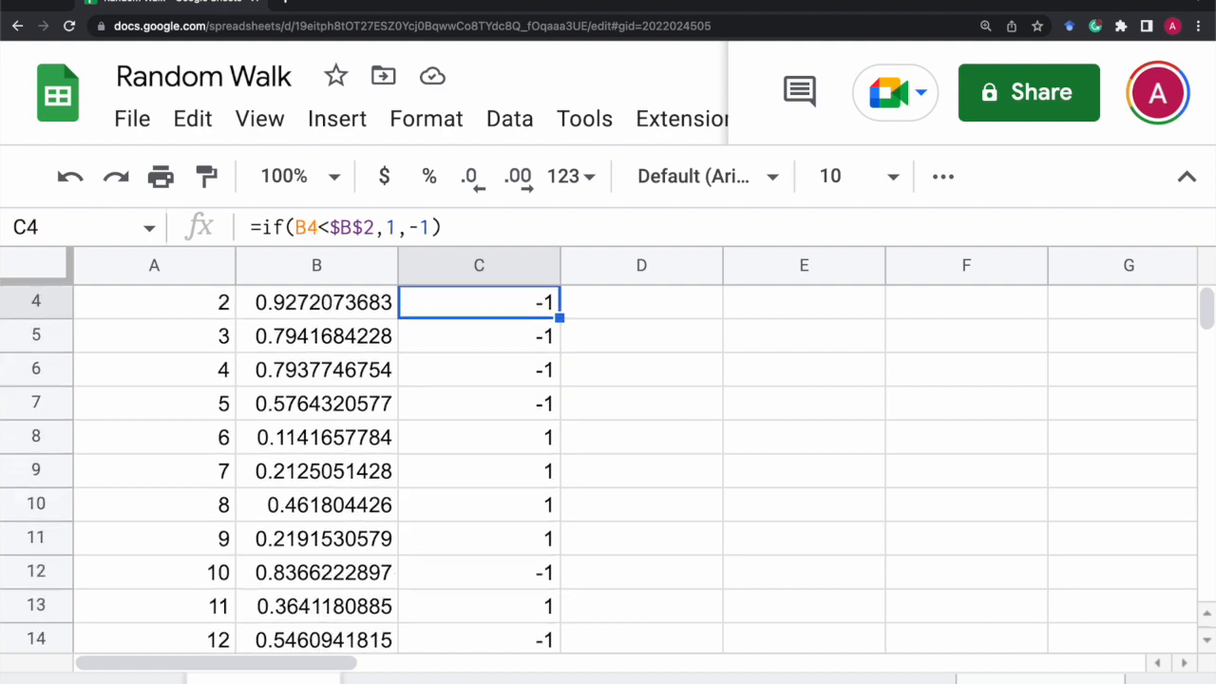
key("Down")
key("Down")
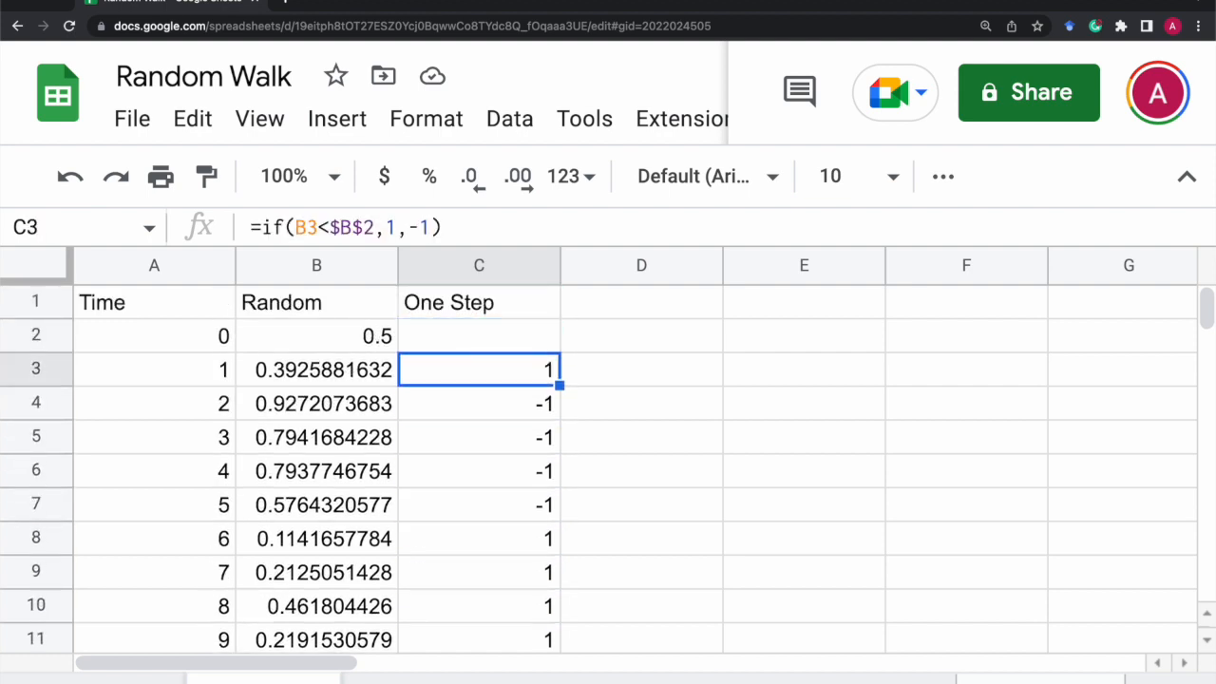
- Enter the header Position in cell D1 and the starting position 0 in D2
left_click(124, 370)
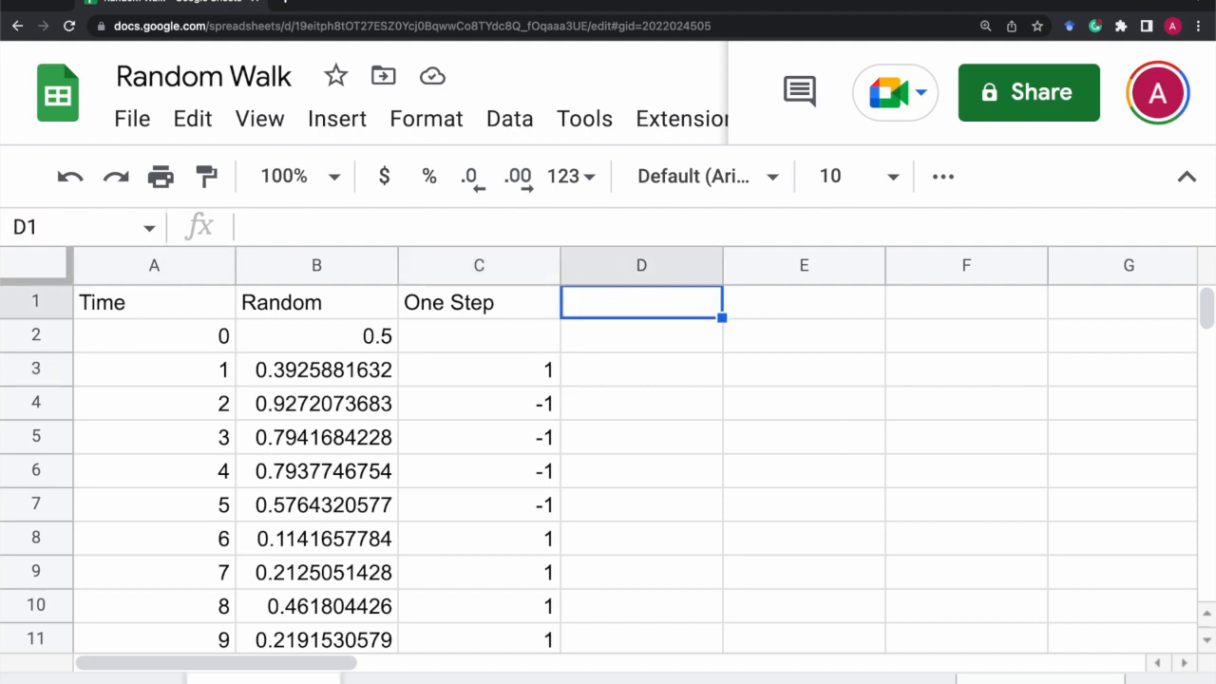
type("Position")
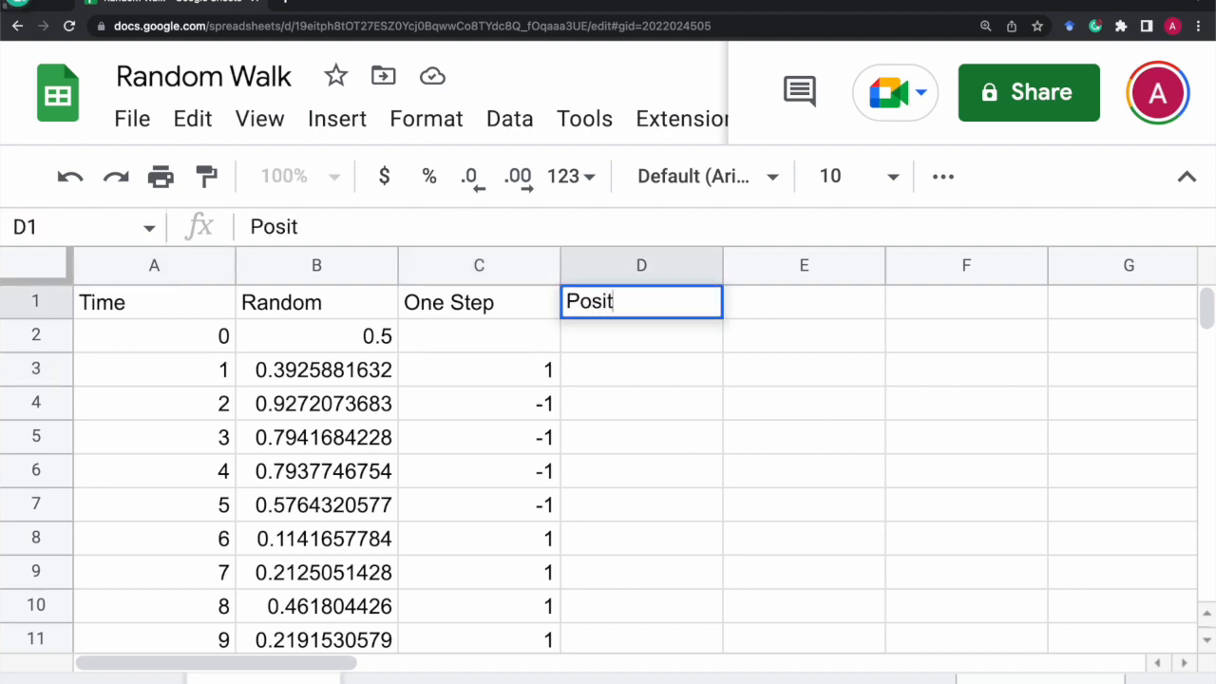
key("Return")
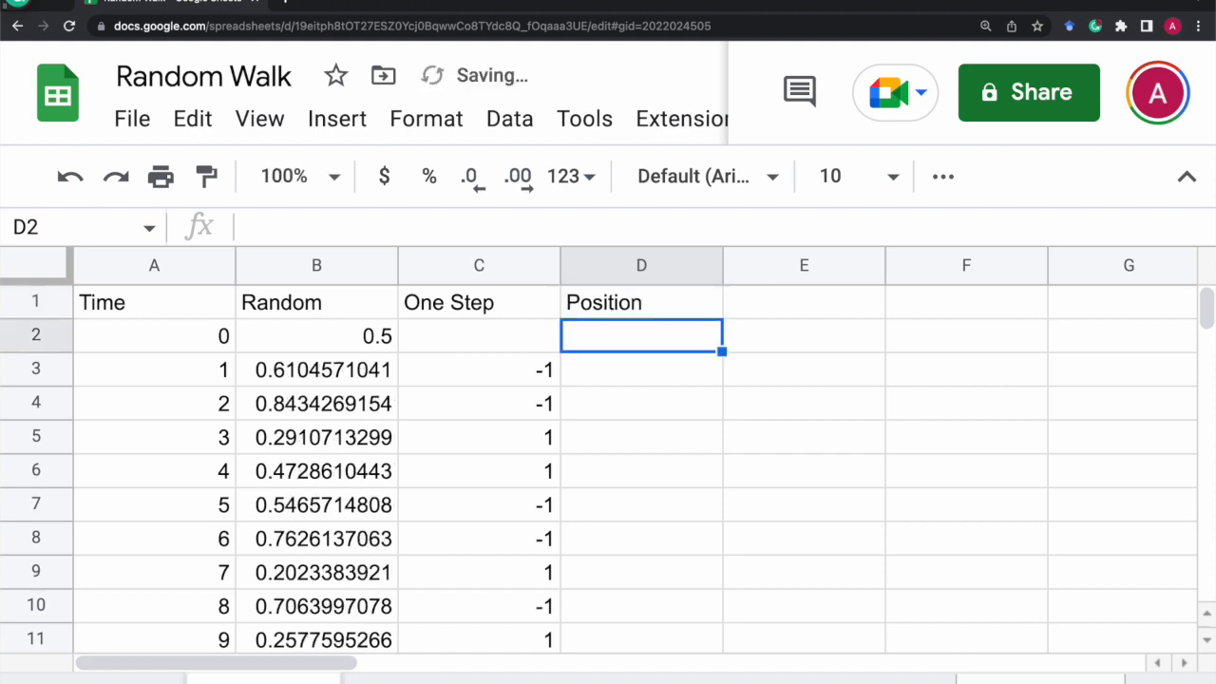
type("0")
key("Return")
left_click(672, 334)
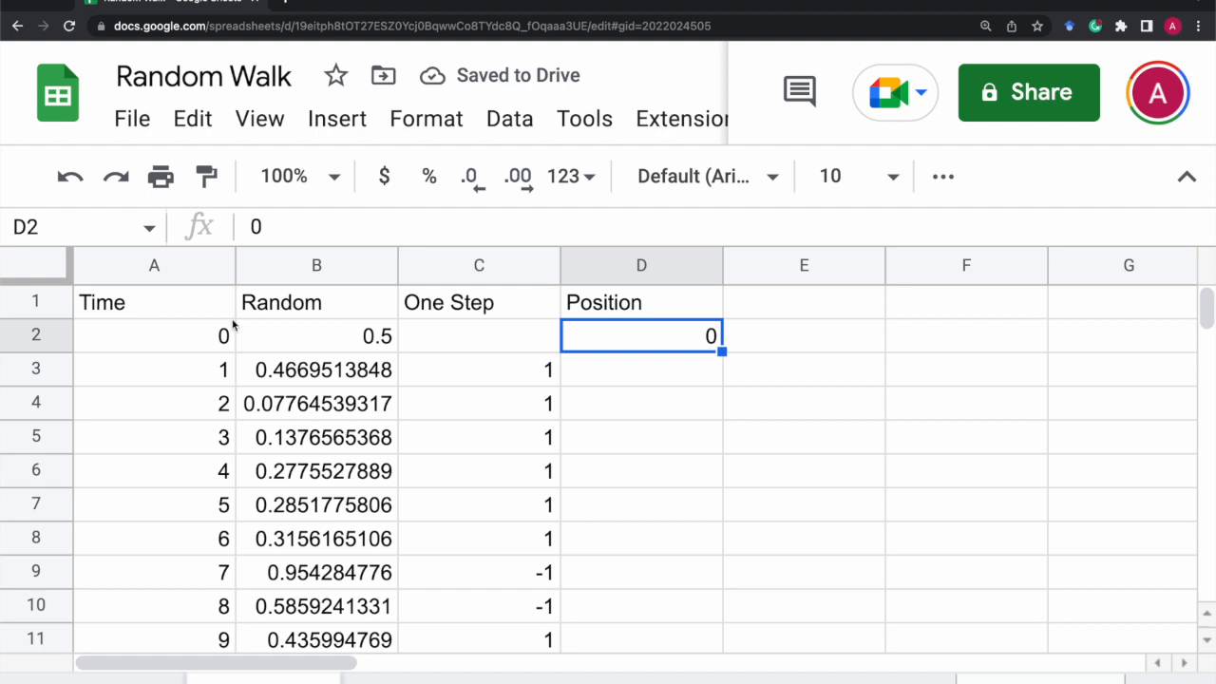
left_click(159, 330)
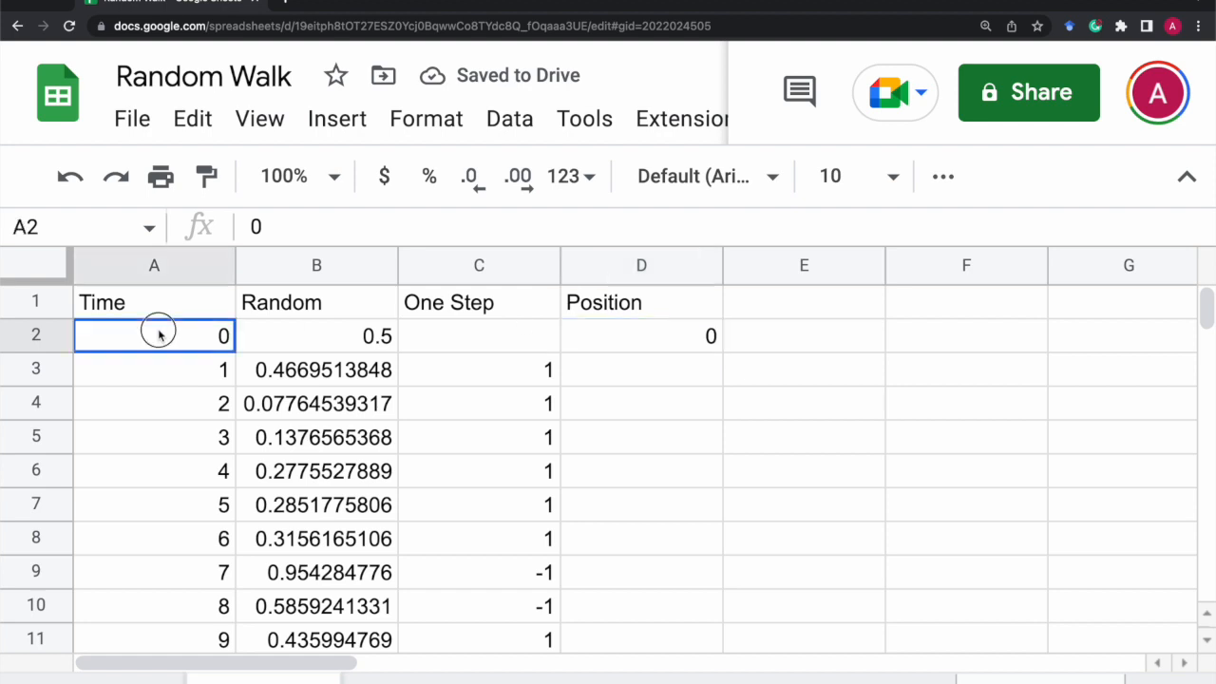
- Enter =D2+C3 in cell D3 and accept the suggested autofill for the rest of column D
left_click(645, 373)
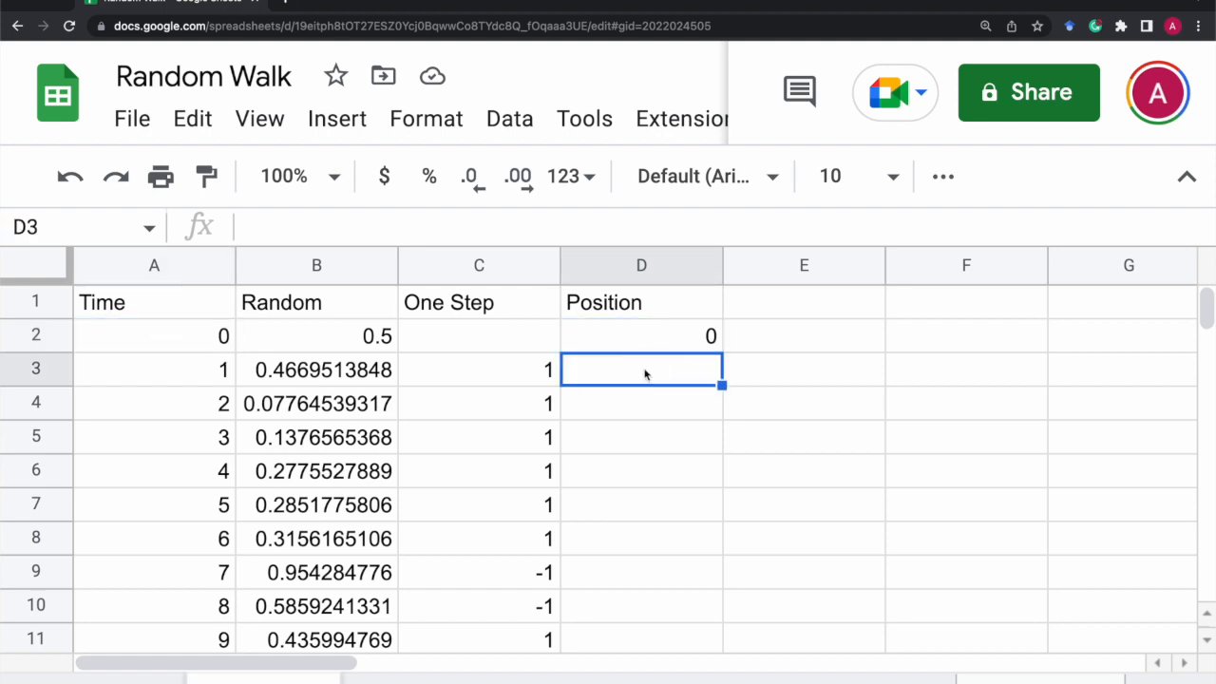
type("=")
left_click(680, 338)
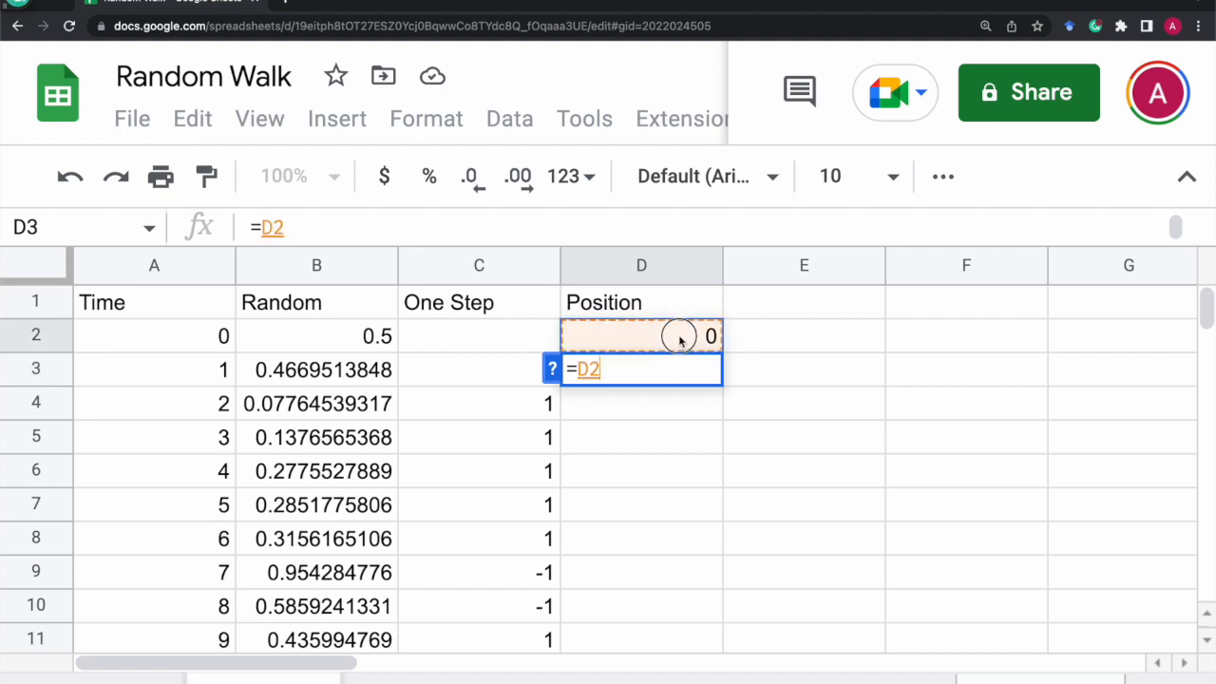
type("+")
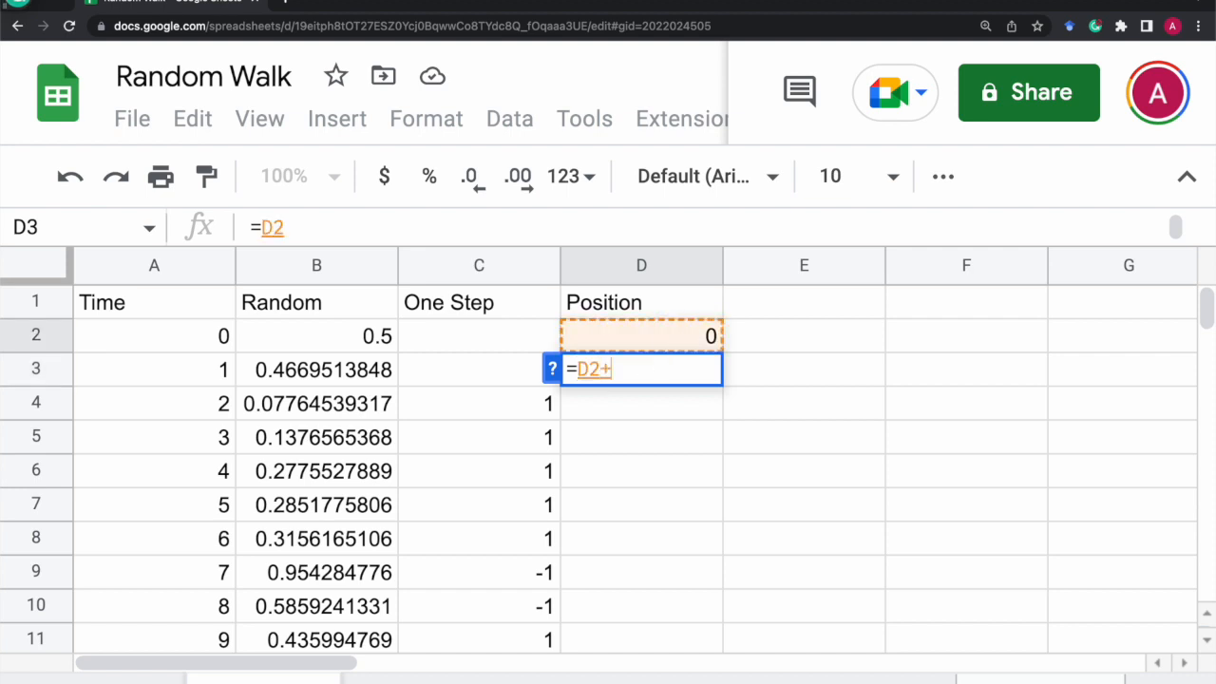
left_click(492, 377)
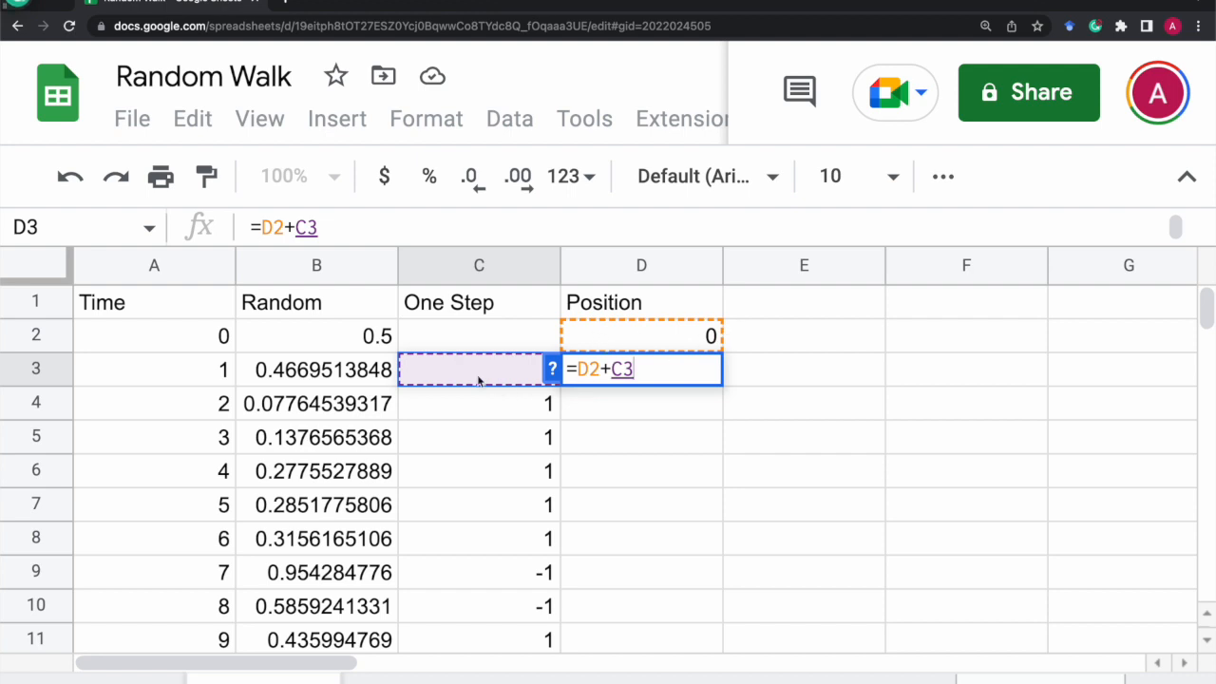
key("Return")
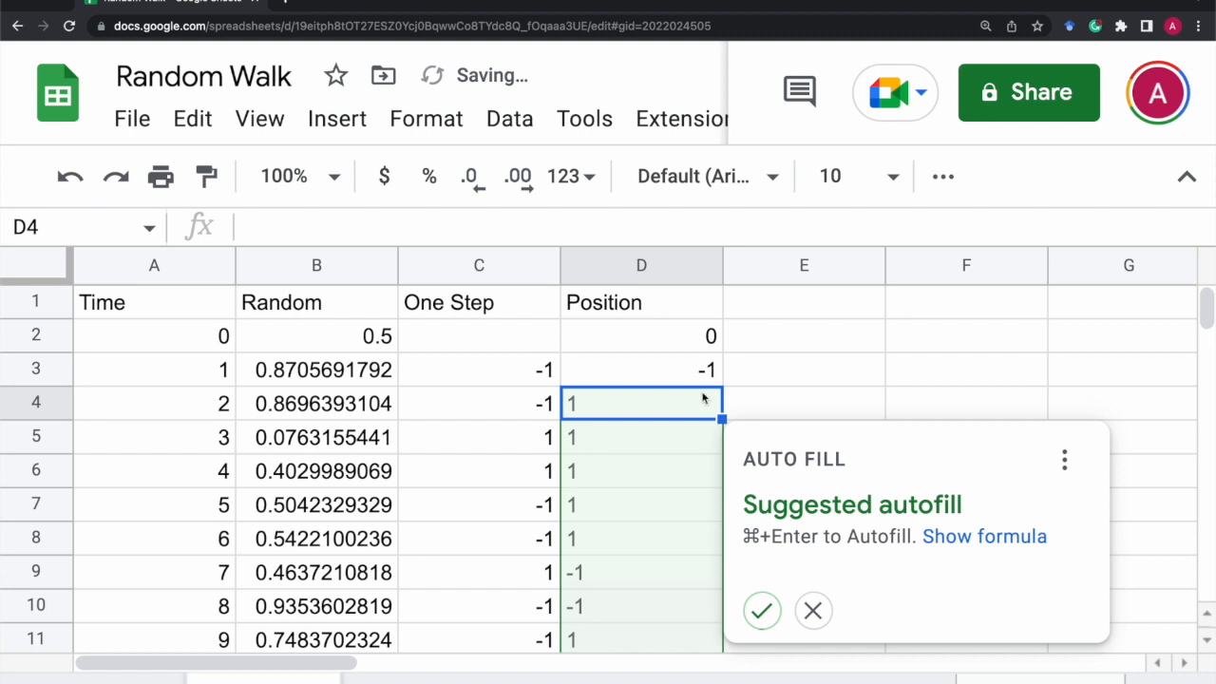
left_click(762, 611)
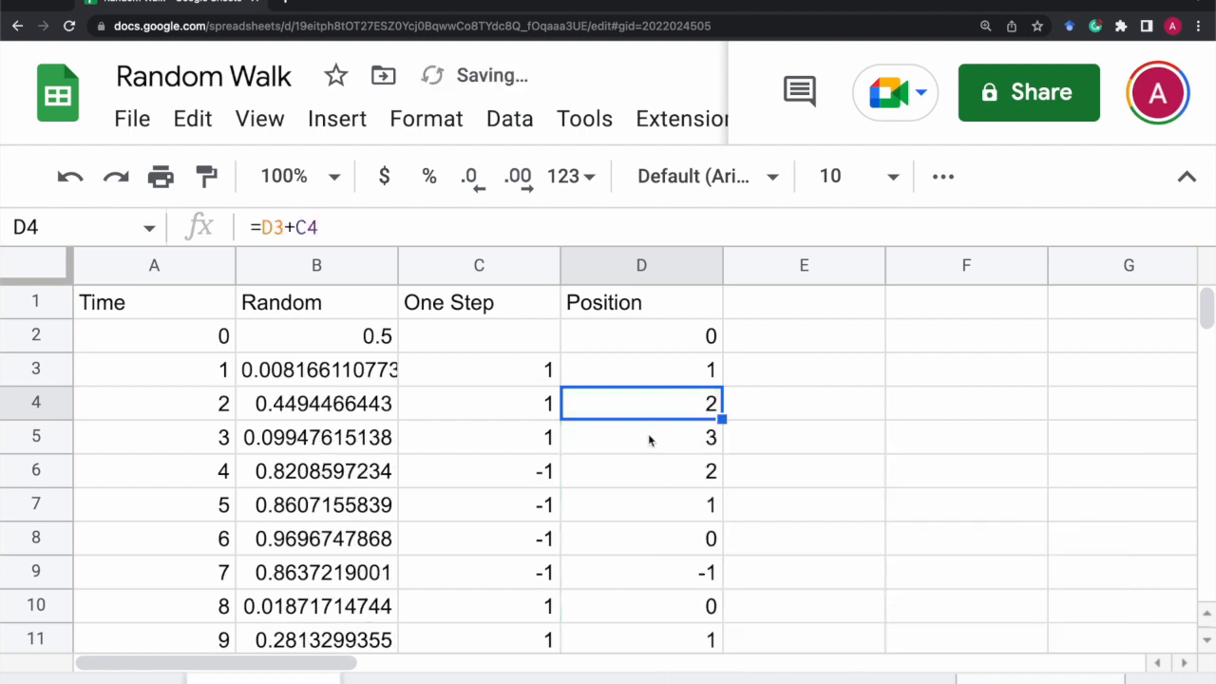
- Examine the position formulas in D3 and D4 and the one-step cell C4 that feeds D4
left_click(670, 377)
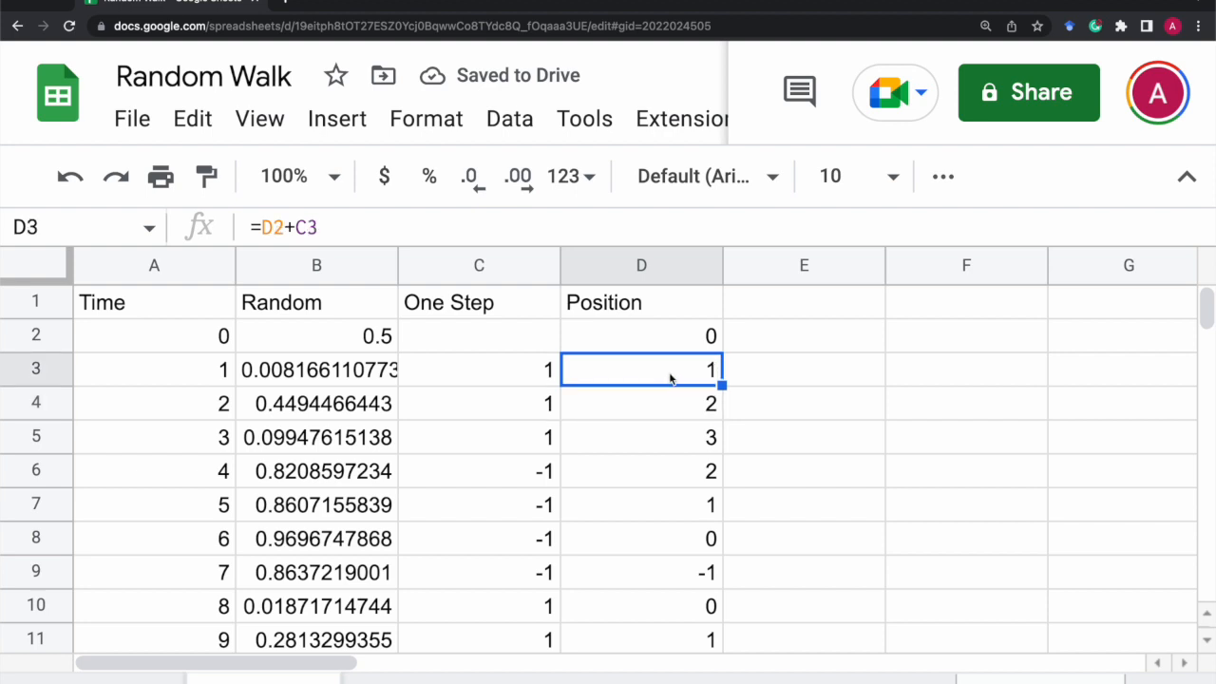
left_click(668, 402)
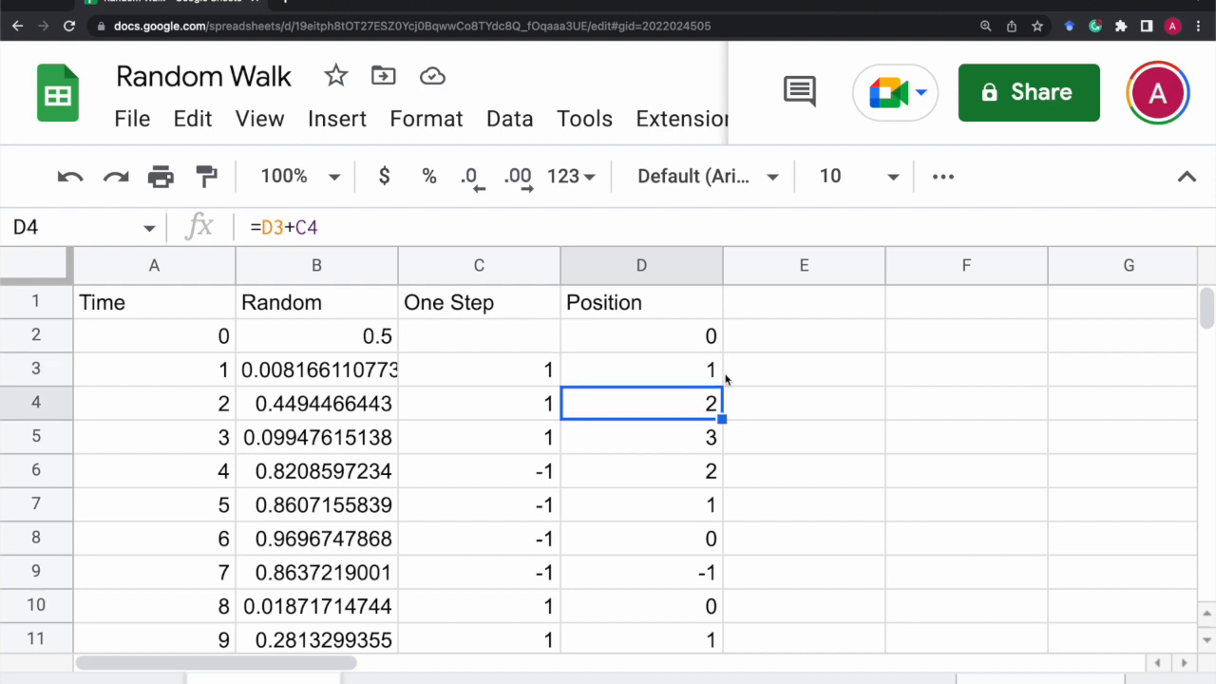
left_click(678, 371)
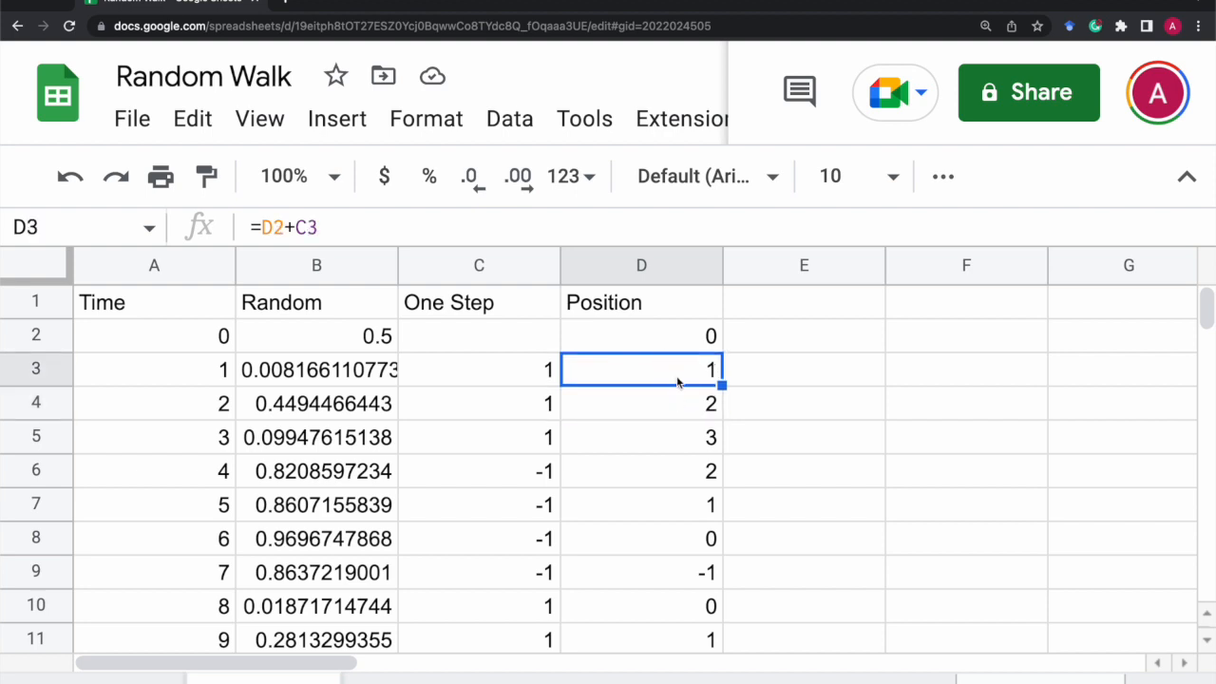
left_click(653, 407)
left_click(505, 410)
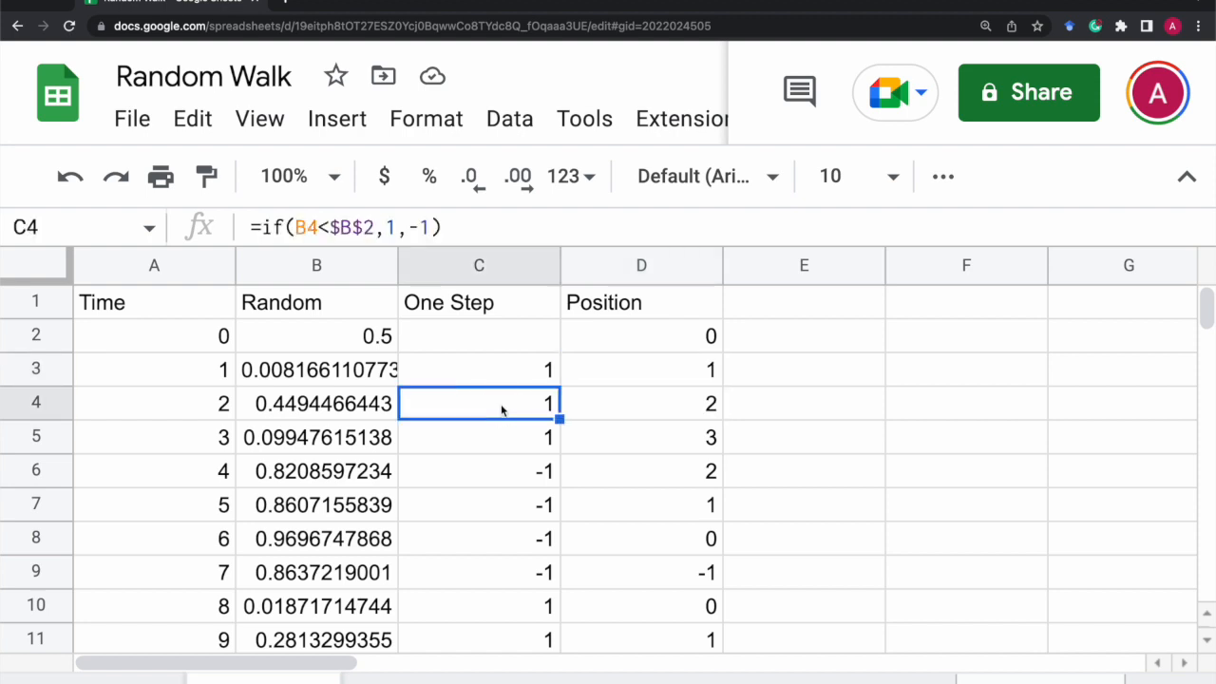
left_click(645, 405)
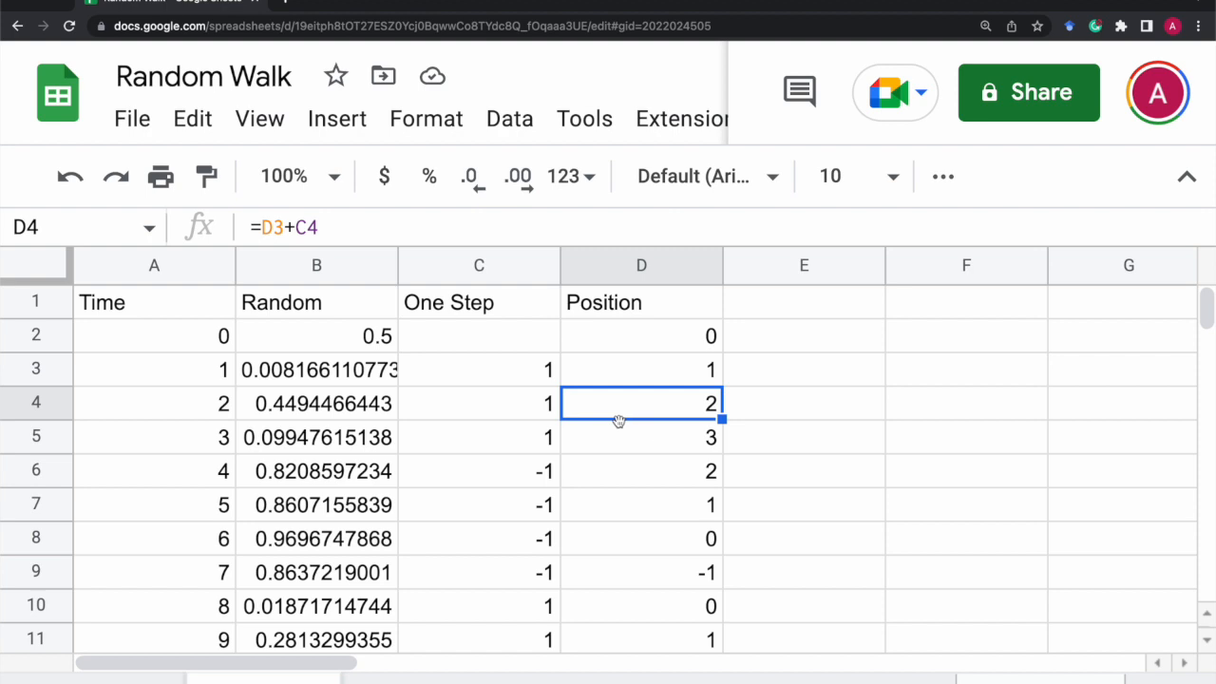
- Check the position formula in cell D5 and look over the rows beneath it
left_click(661, 446)
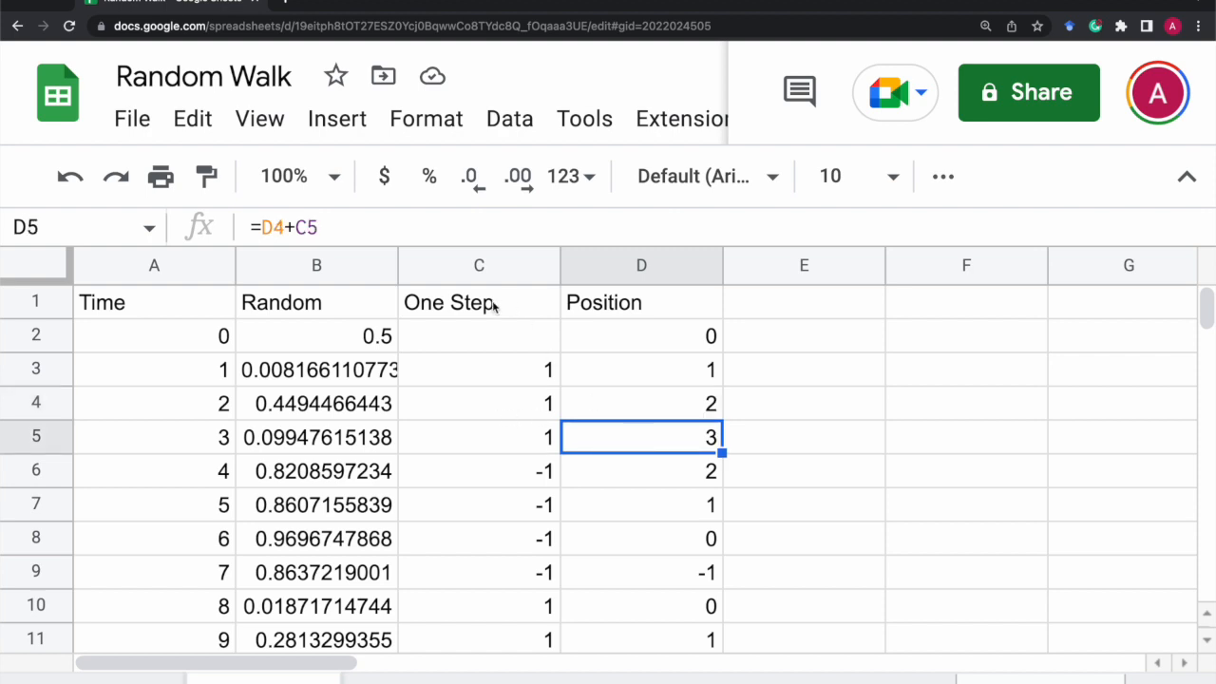
scroll(603, 506, "down", 2)
scroll(603, 505, "up", 2)
- Recalculate the random numbers, steps and positions six times by repeatedly clearing the empty cell E1
left_click(810, 312)
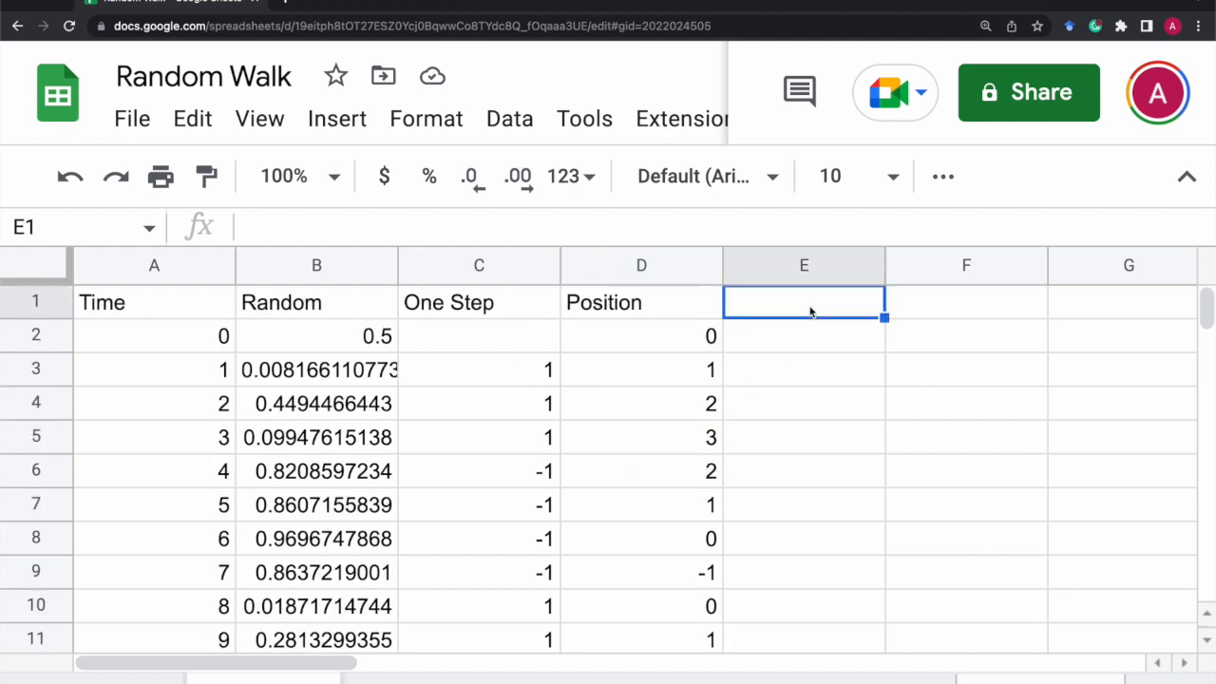
key("Delete")
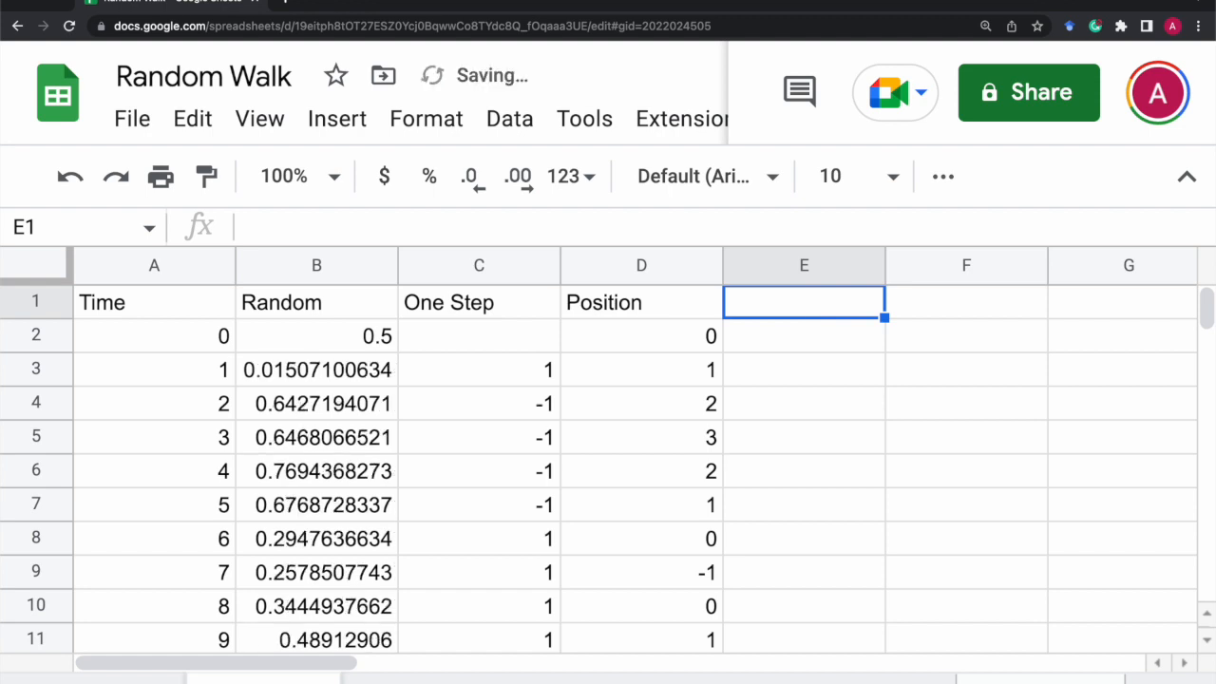
key("Delete")
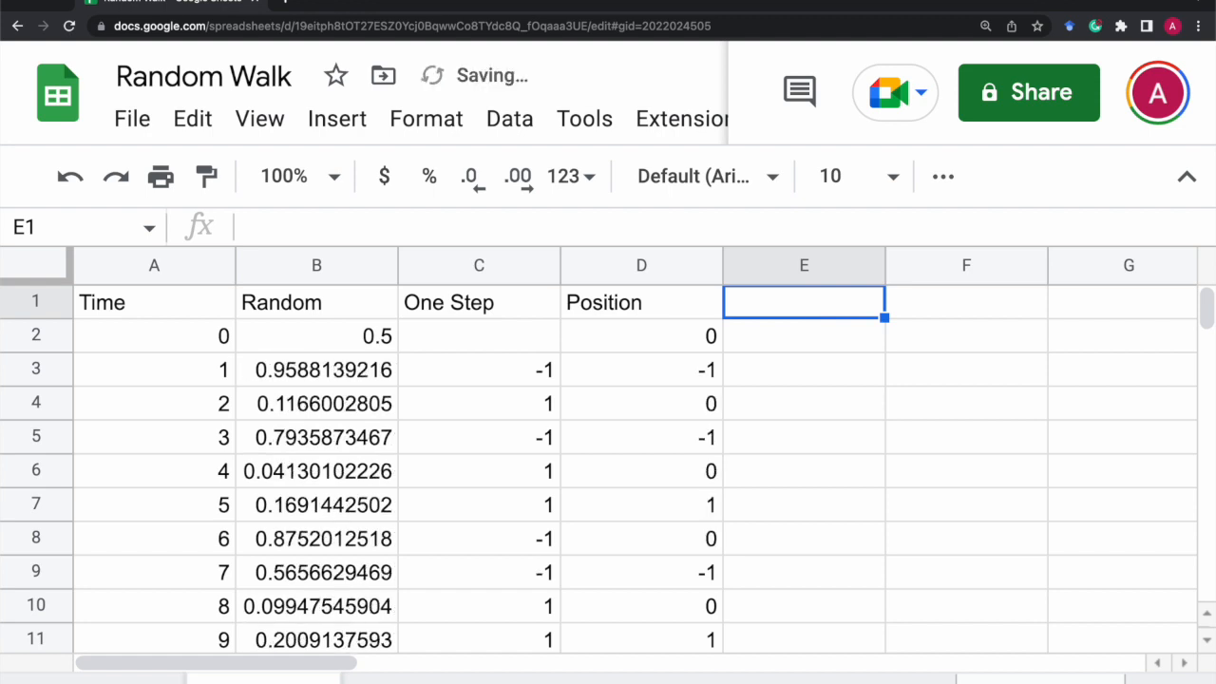
key("Delete")
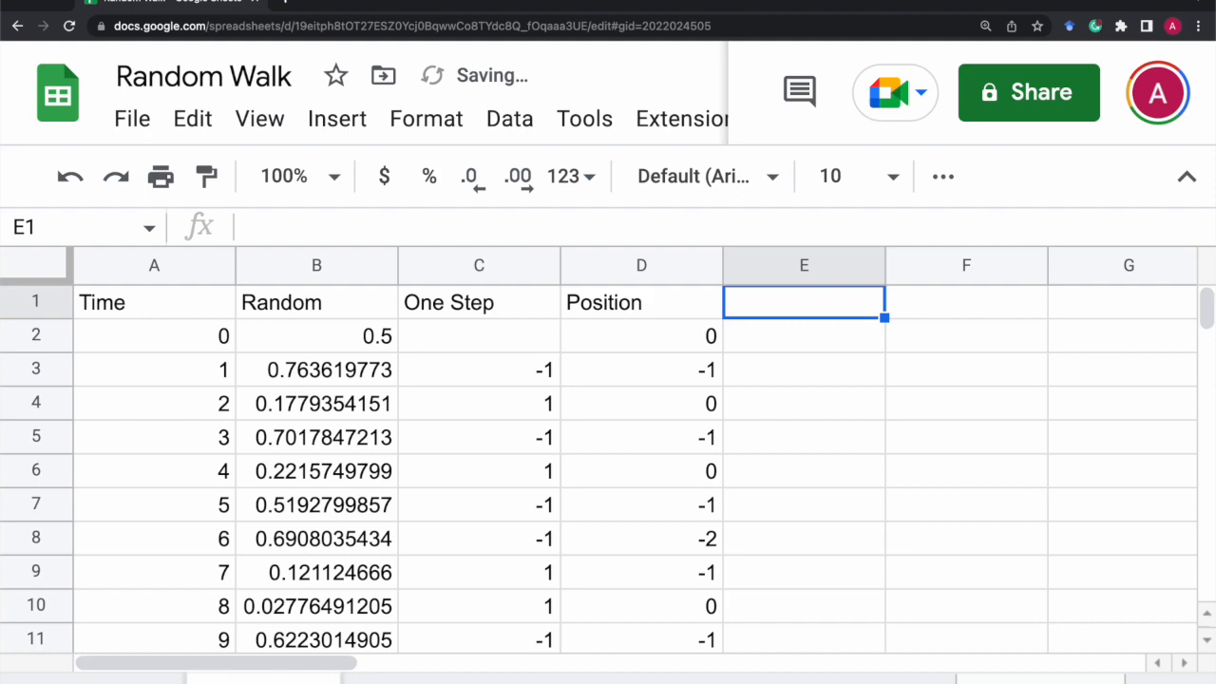
key("Delete")
key("Delete")
key("Delete")
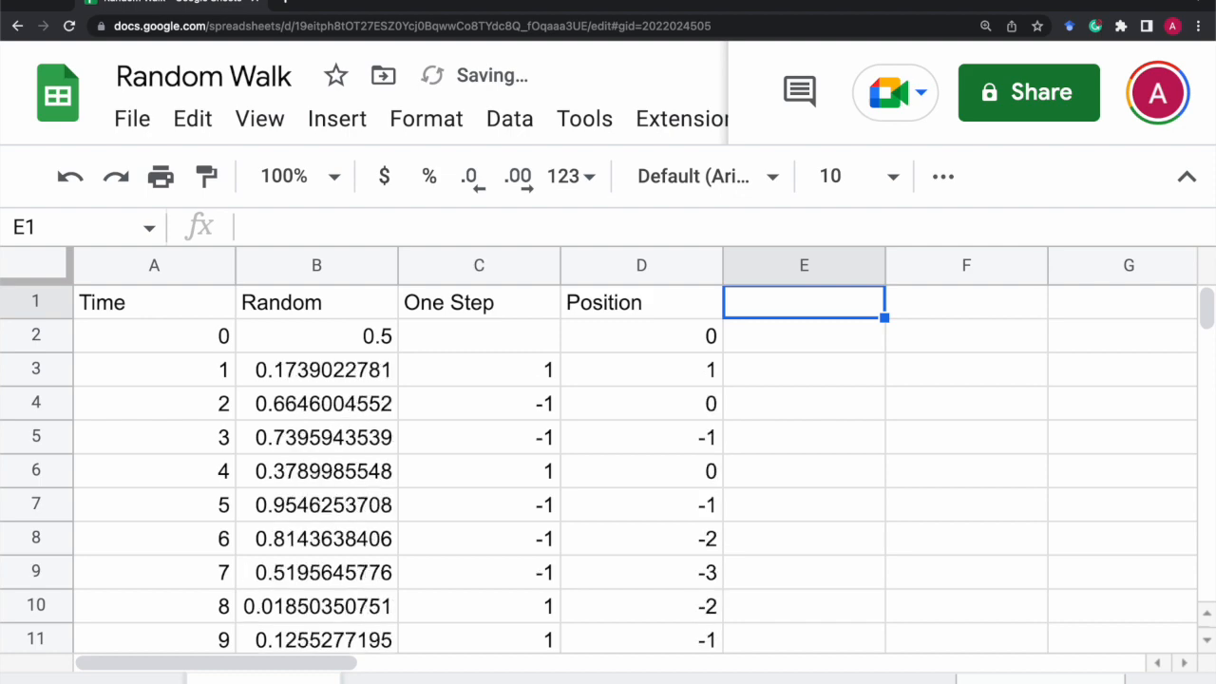
- Insert a line chart of Position against Time from columns A and D, and close the chart editor
key("ctrl+minus")
key("ctrl+minus")
key("ctrl+minus")
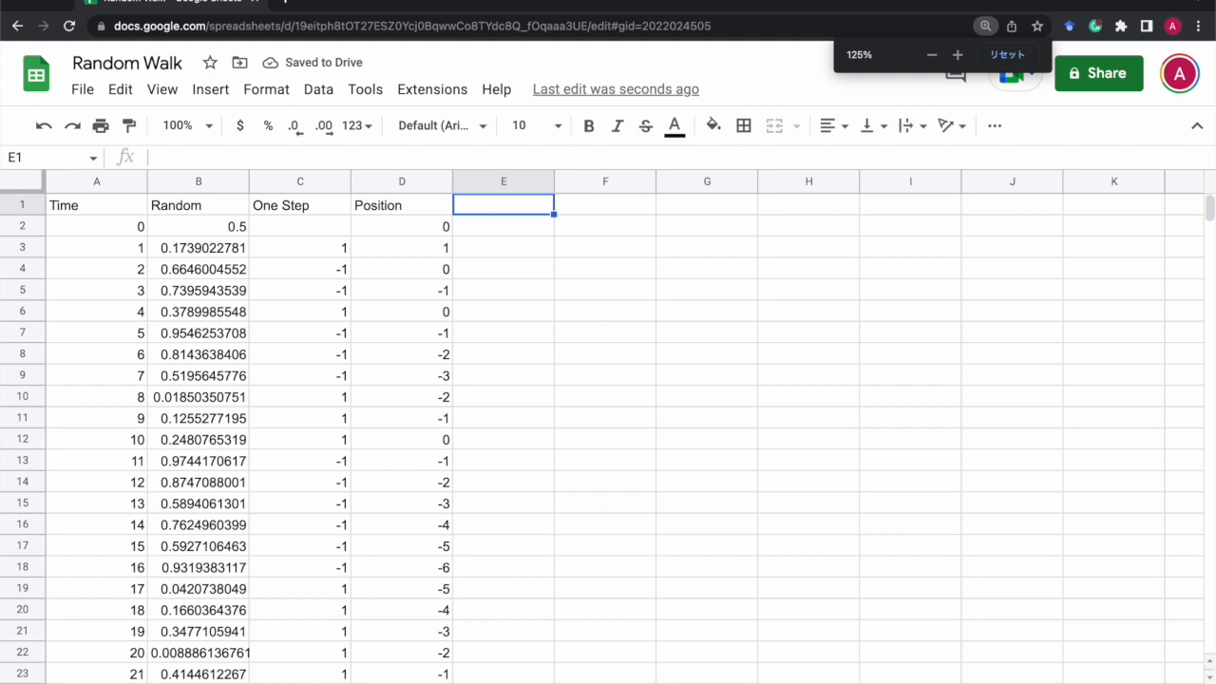
left_click(98, 180)
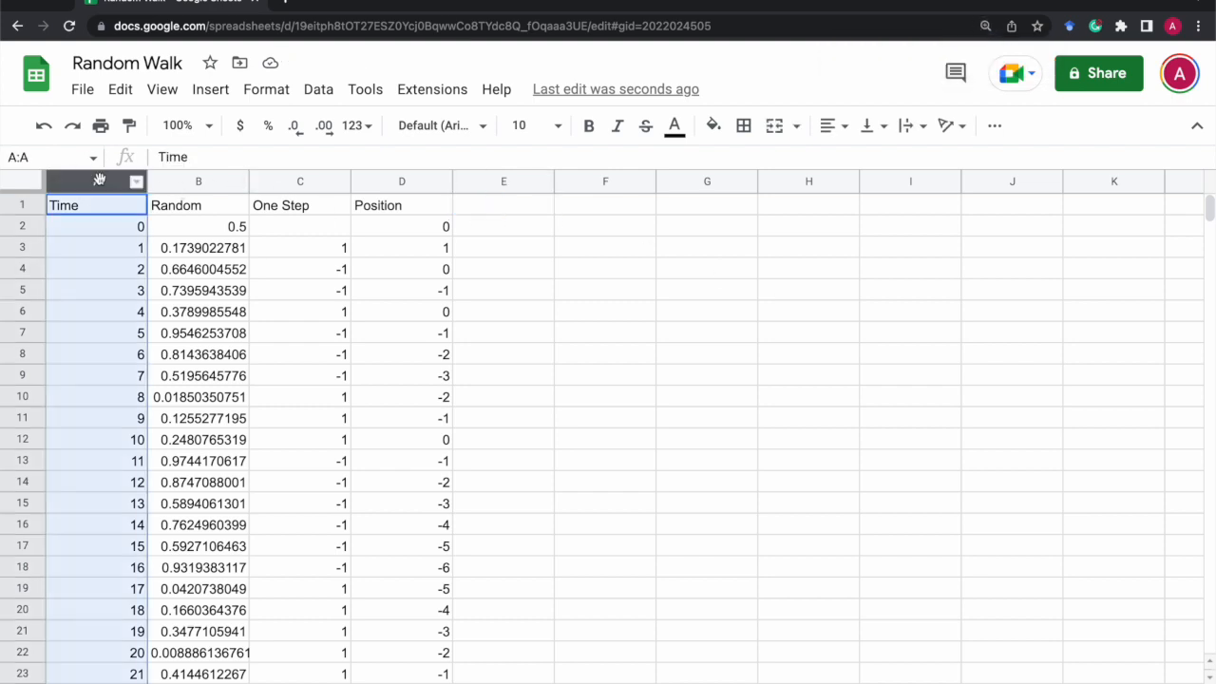
left_click(386, 185, "super")
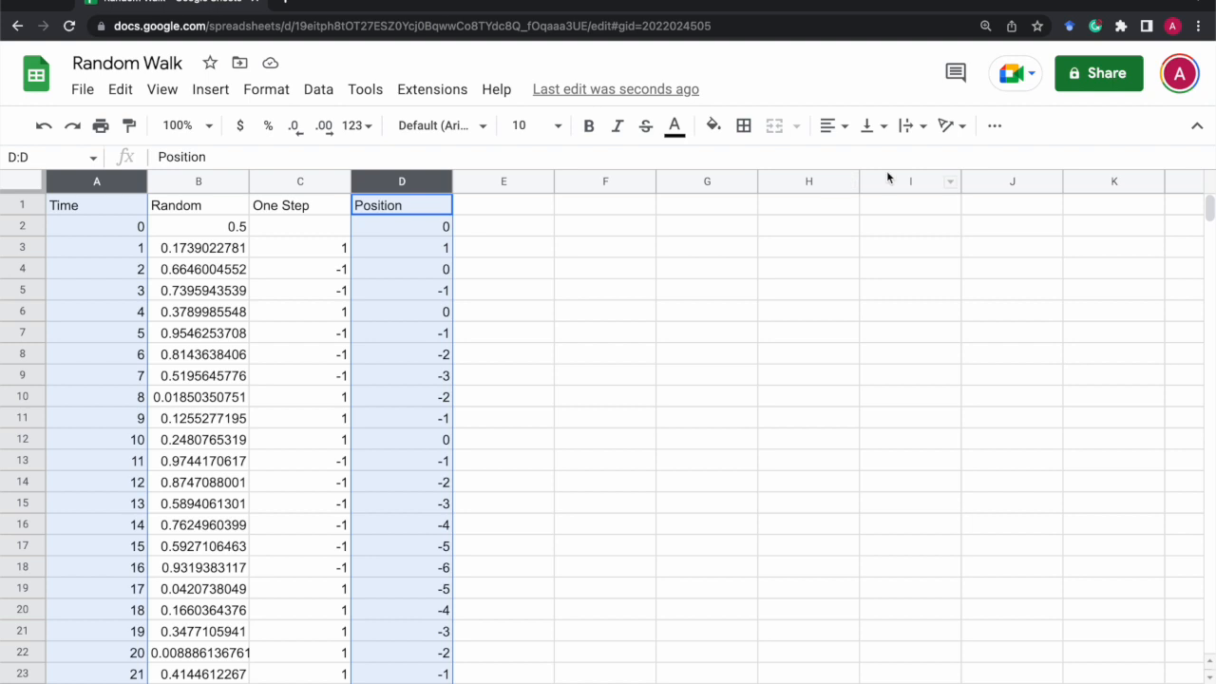
left_click(995, 126)
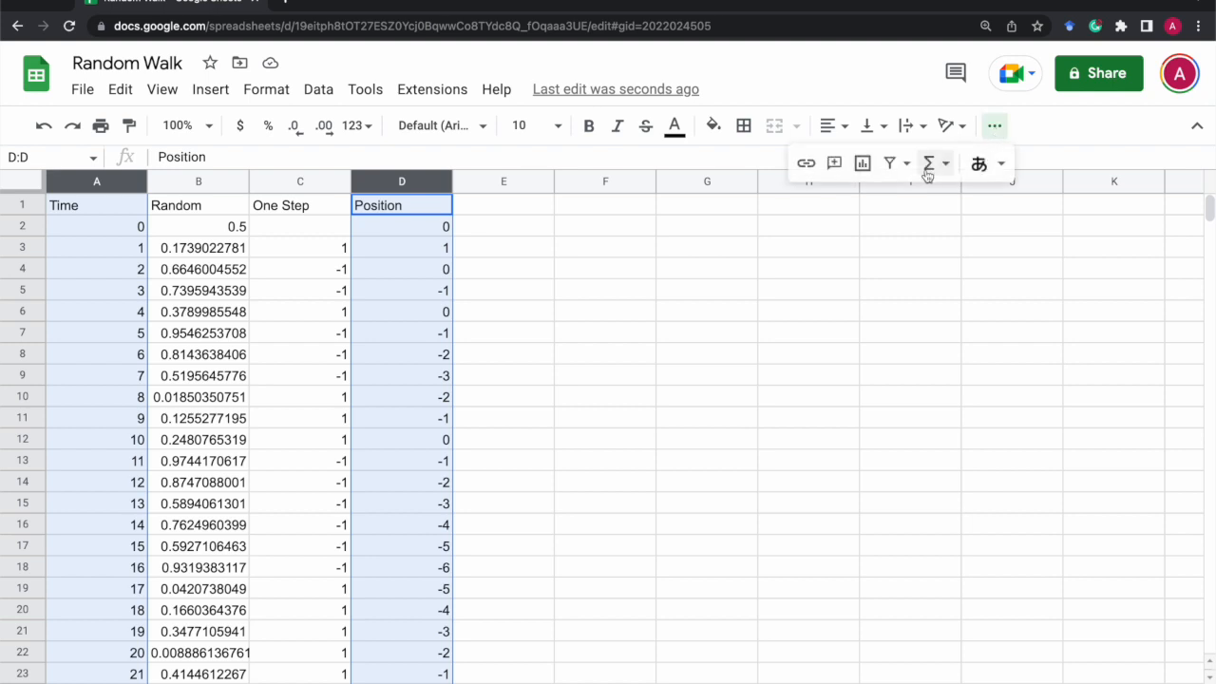
left_click(861, 168)
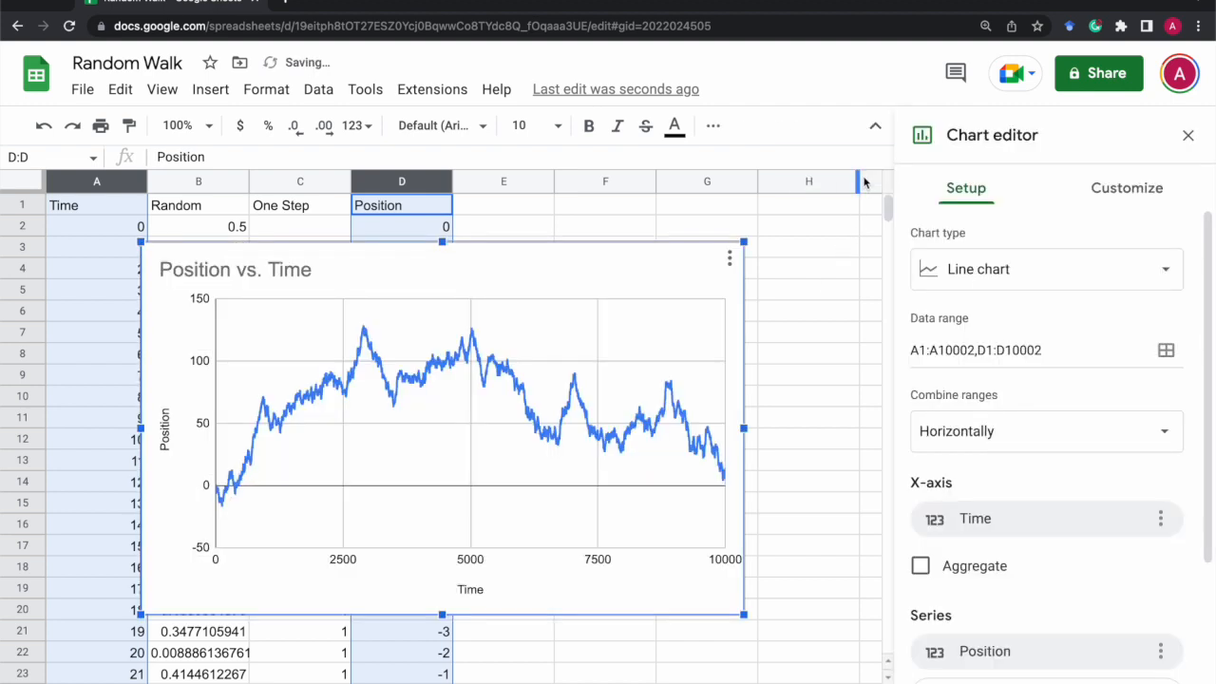
left_click(1188, 135)
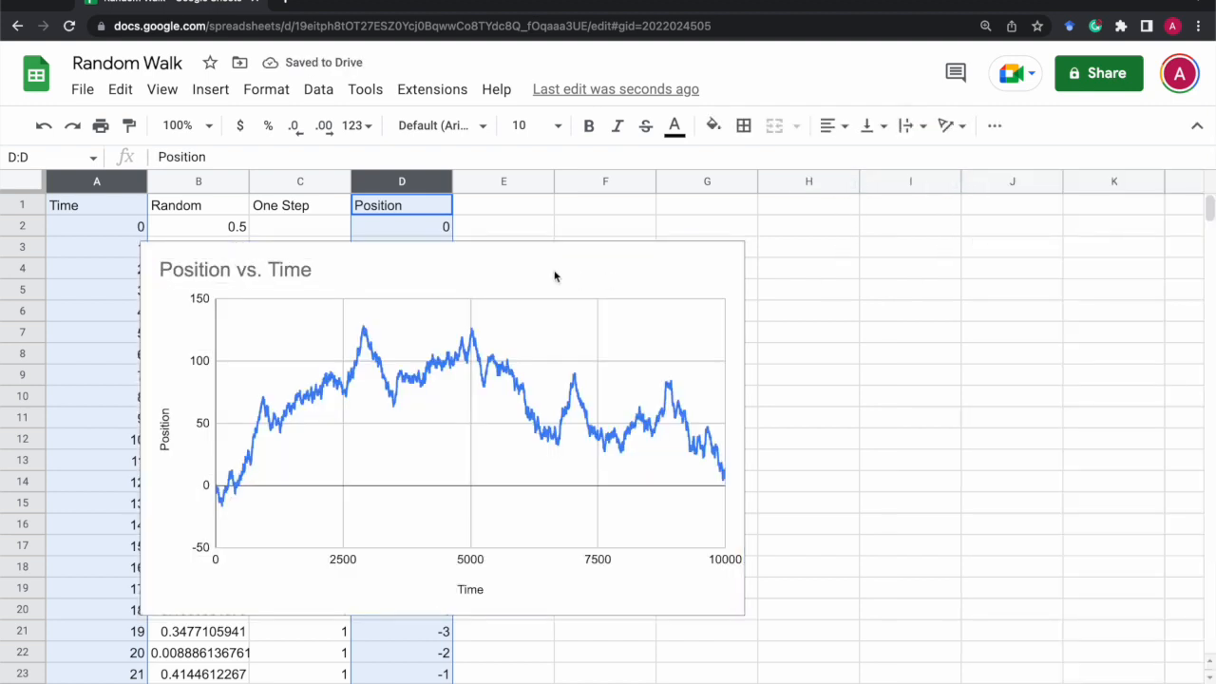
- Move the Position vs. Time chart clear of the data, starting in column E around row 4, and deselect it
left_click(522, 275)
left_click_drag(462, 264, 837, 289)
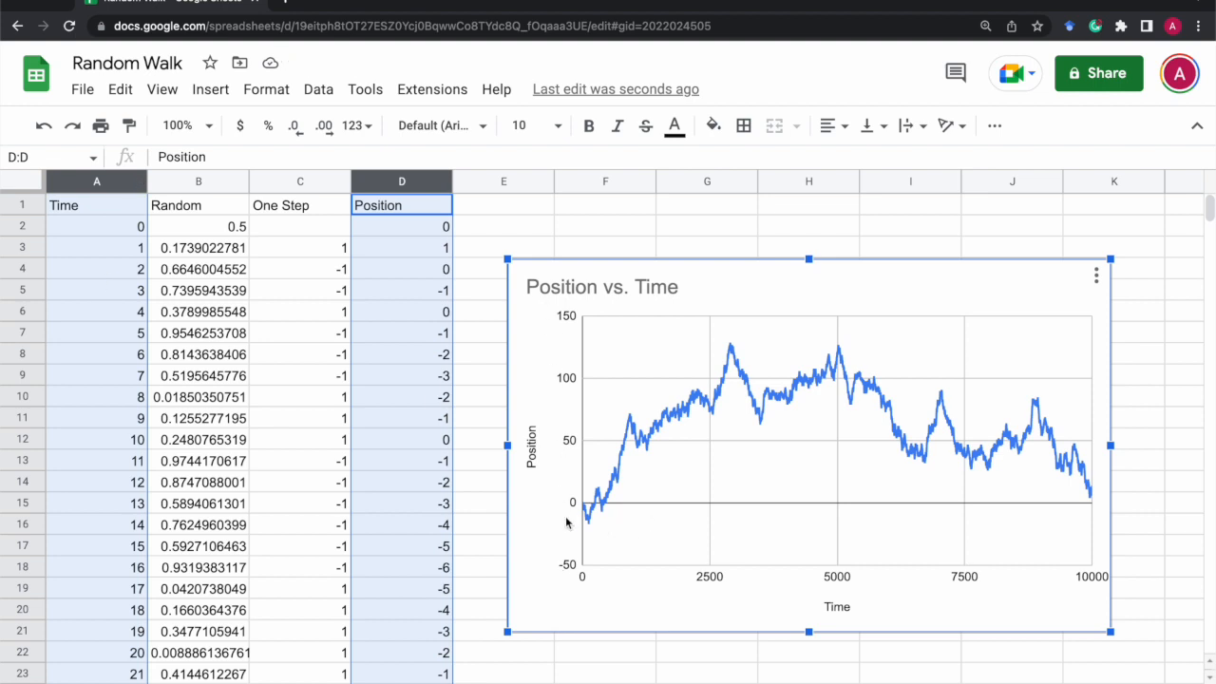
left_click(403, 247)
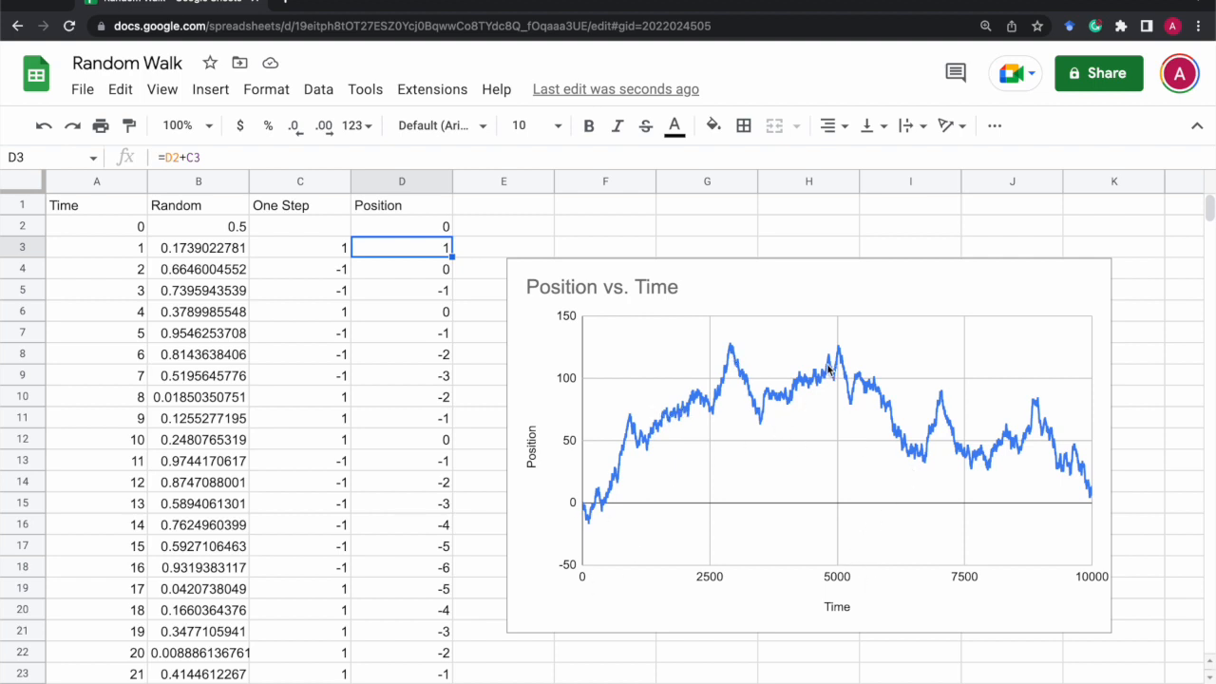
- Generate four new random walks in the chart by repeatedly clearing the empty cell E1
left_click(492, 213)
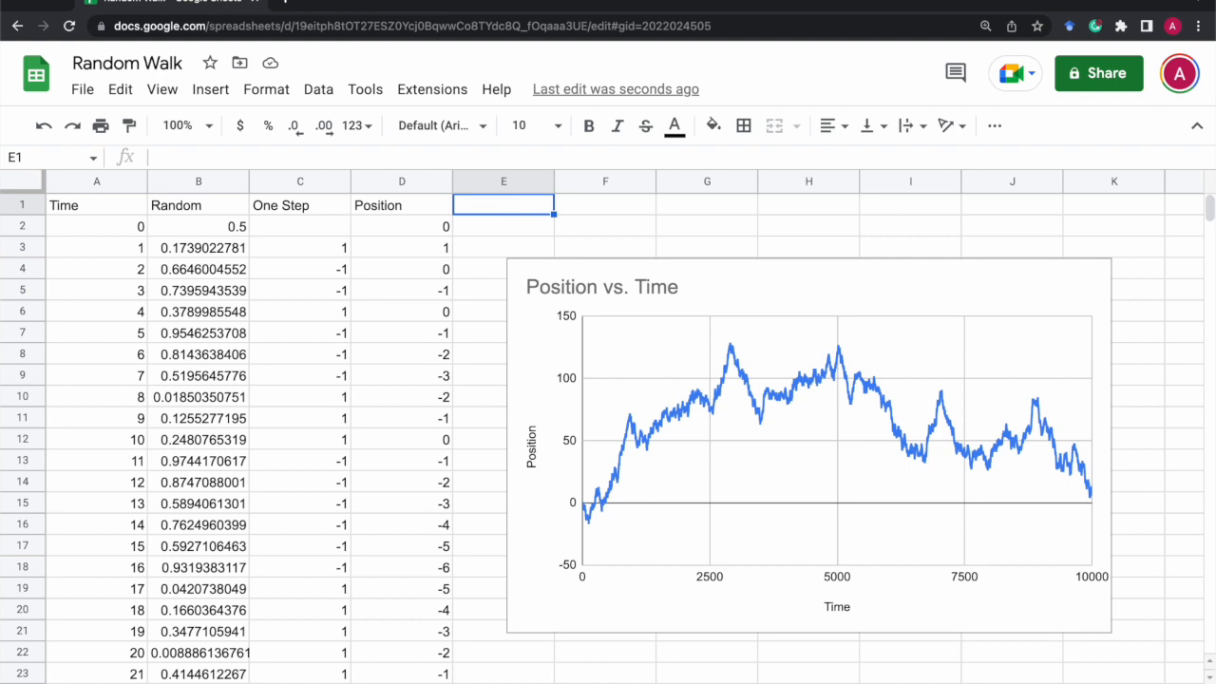
key("Delete")
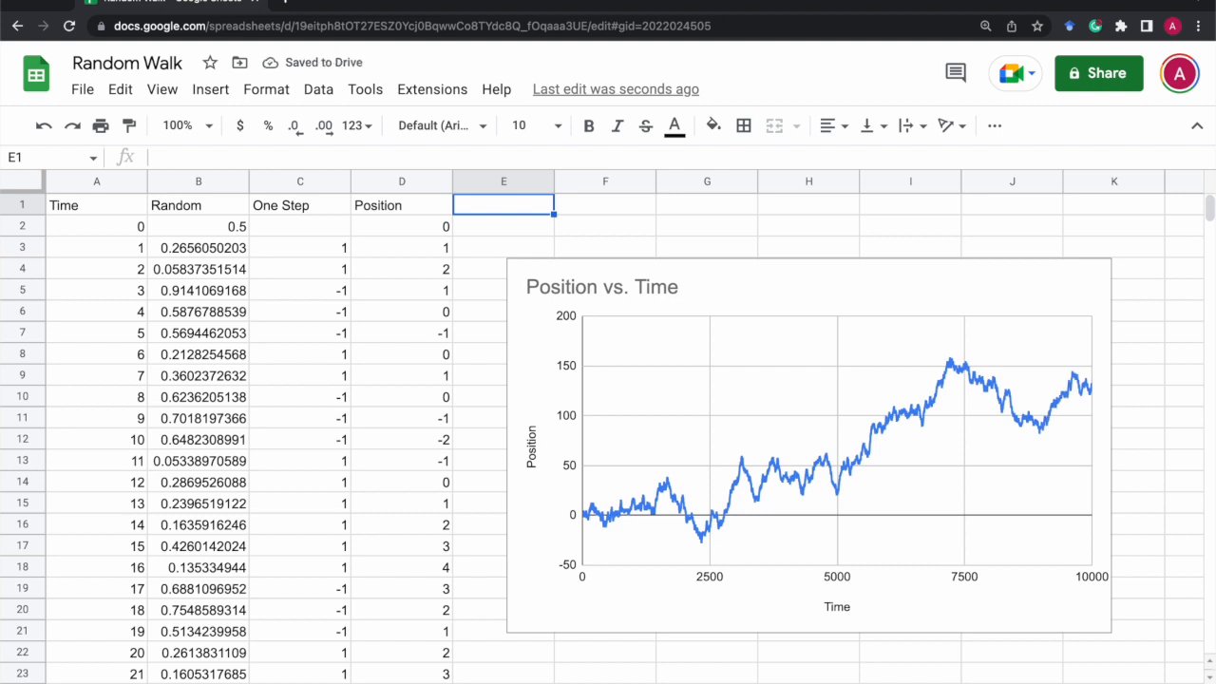
key("Delete")
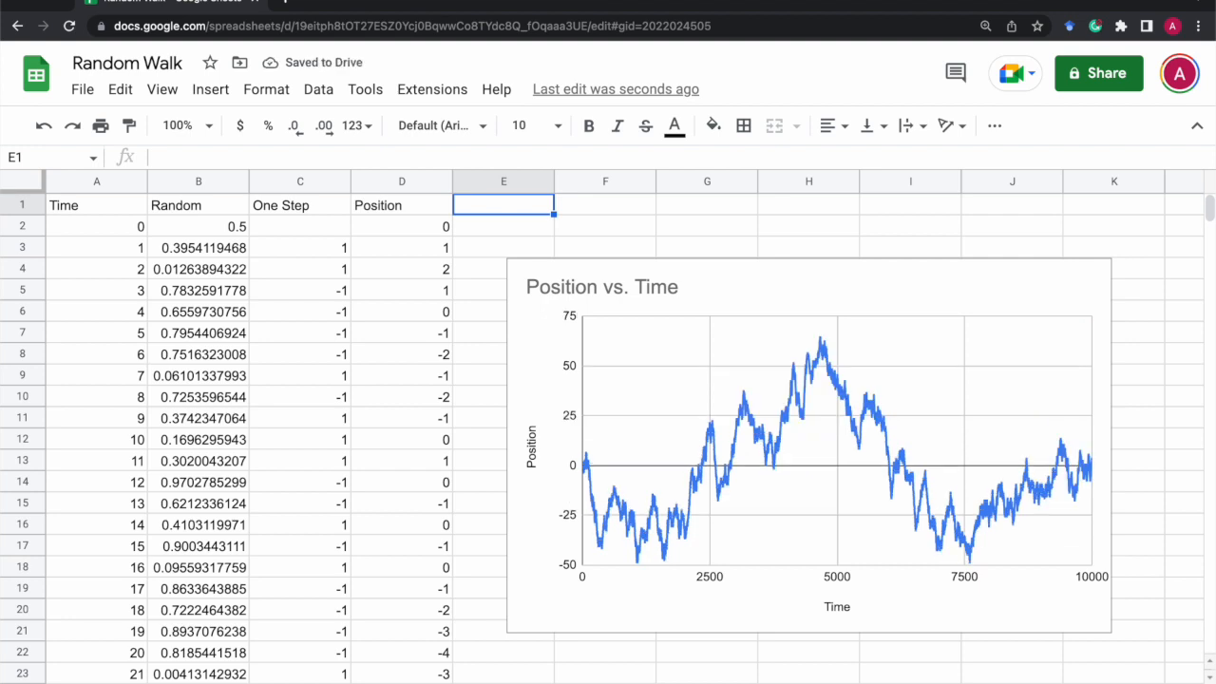
key("Delete")
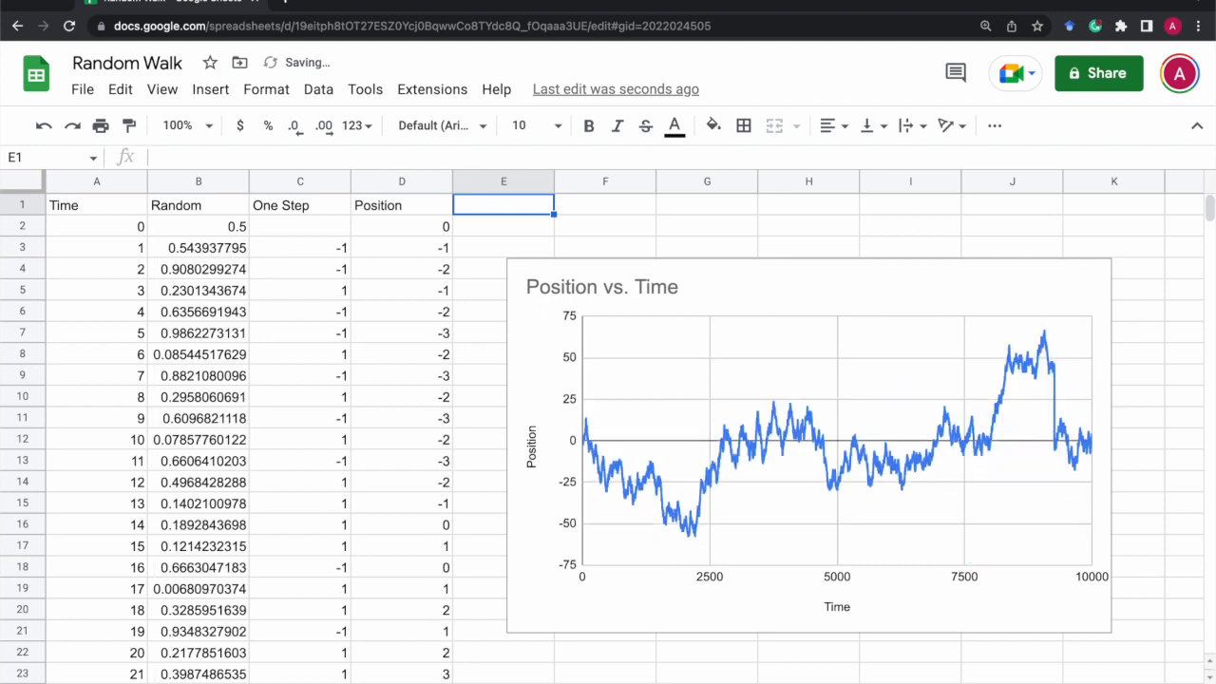
key("Delete")
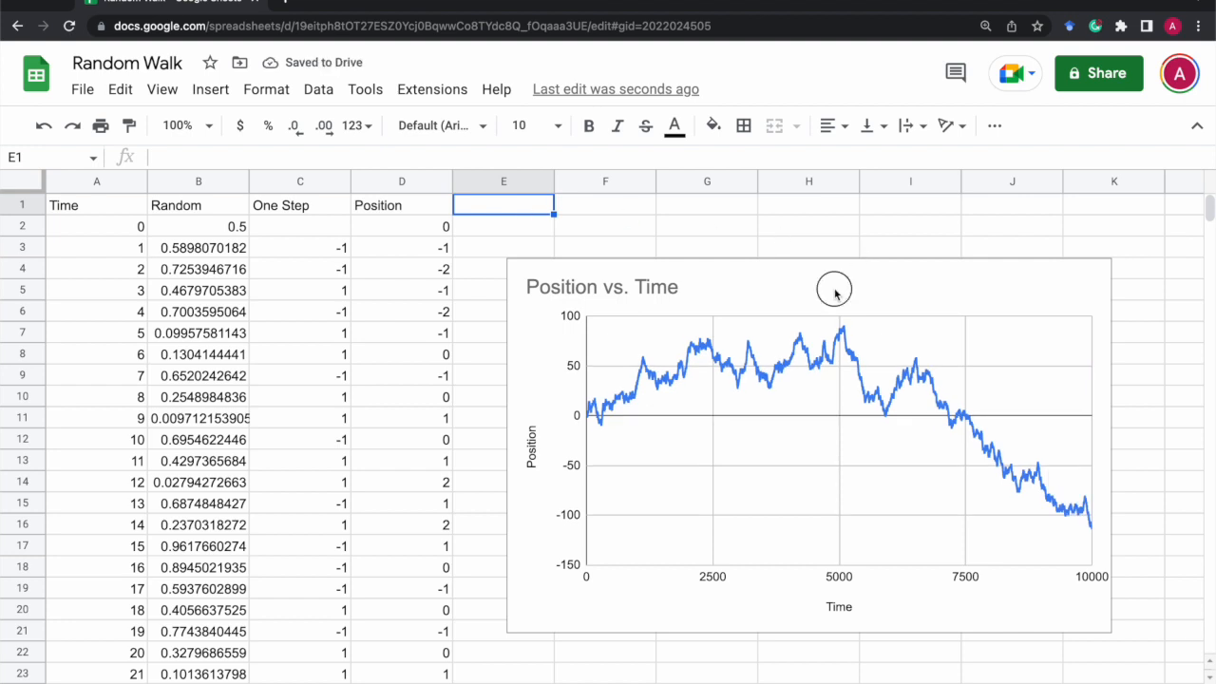
- Move the chart down to about row 6 and compute the average position in E2 with =average(D2:D)
left_click(895, 385)
left_click_drag(897, 285, 898, 329)
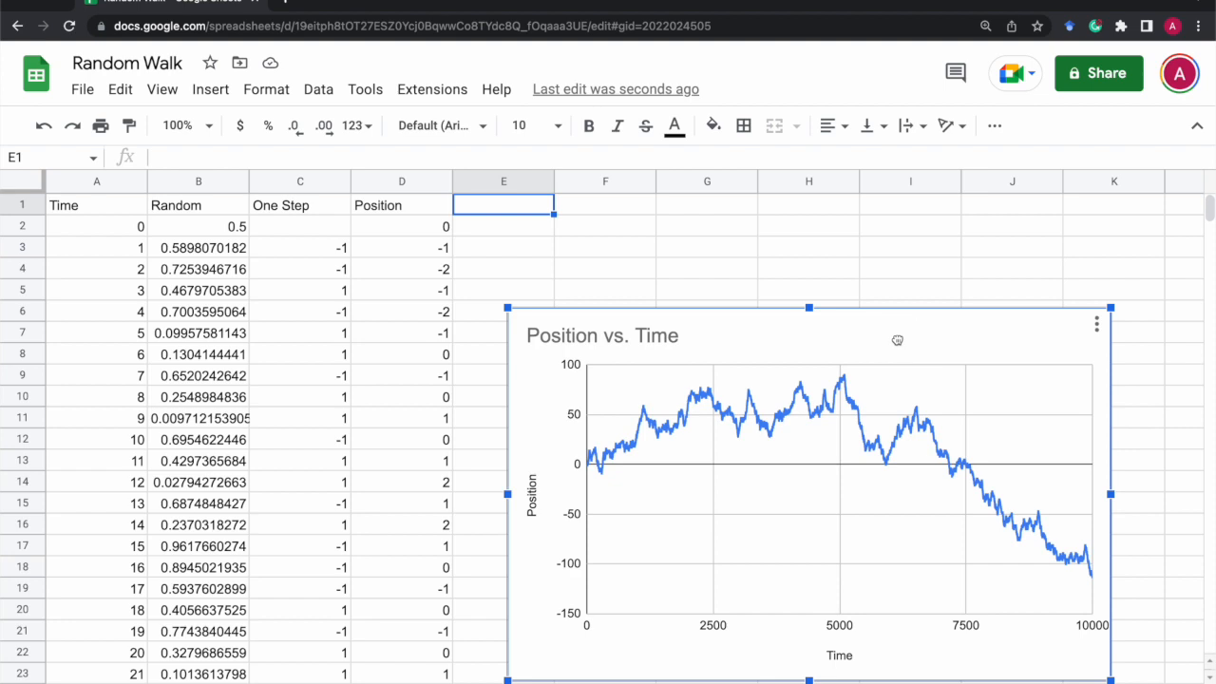
left_click(503, 226)
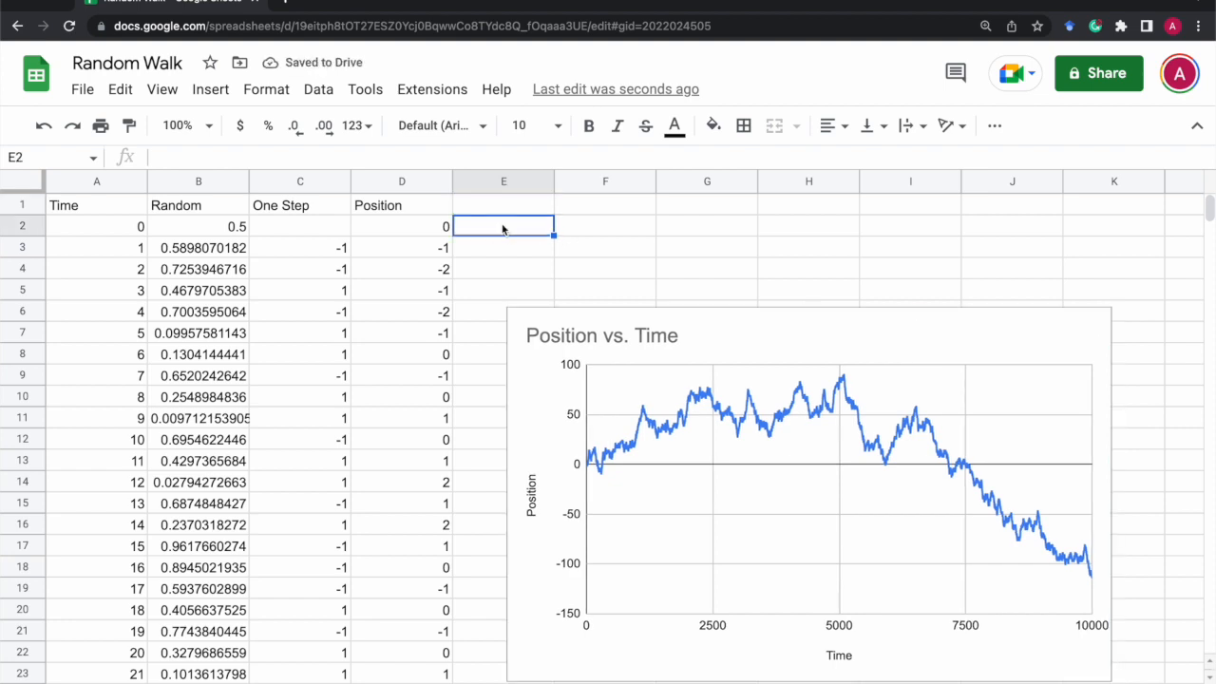
type("=")
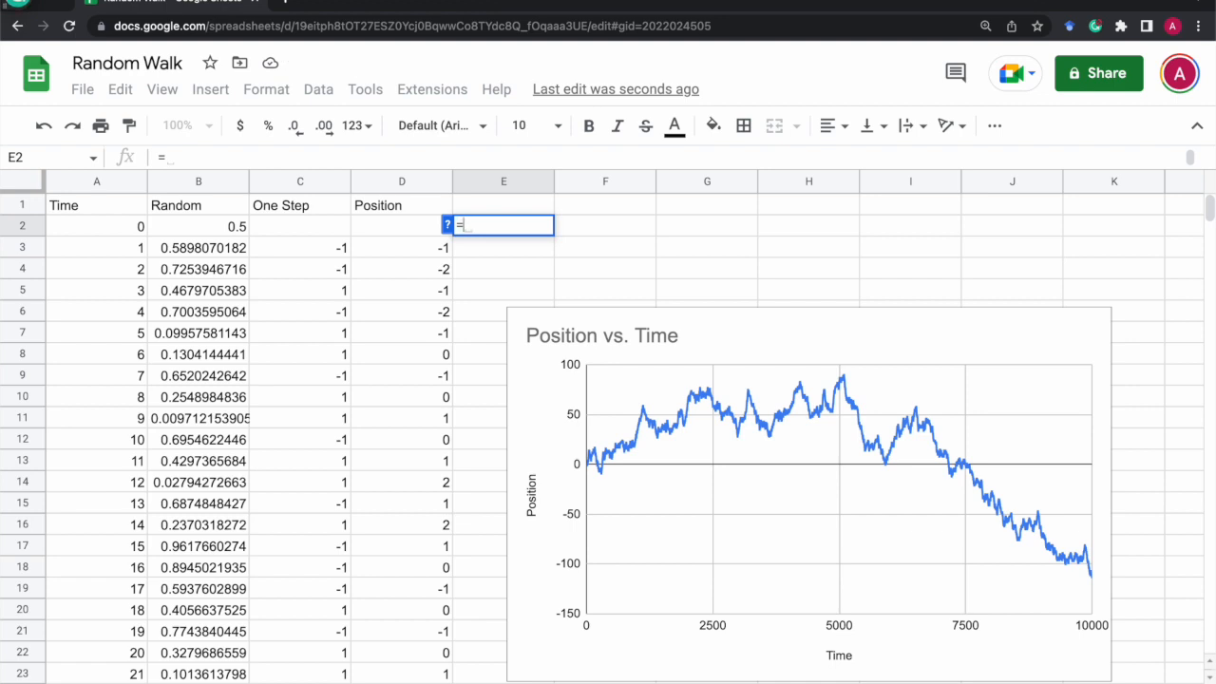
type("v")
key("BackSpace")
type("average(")
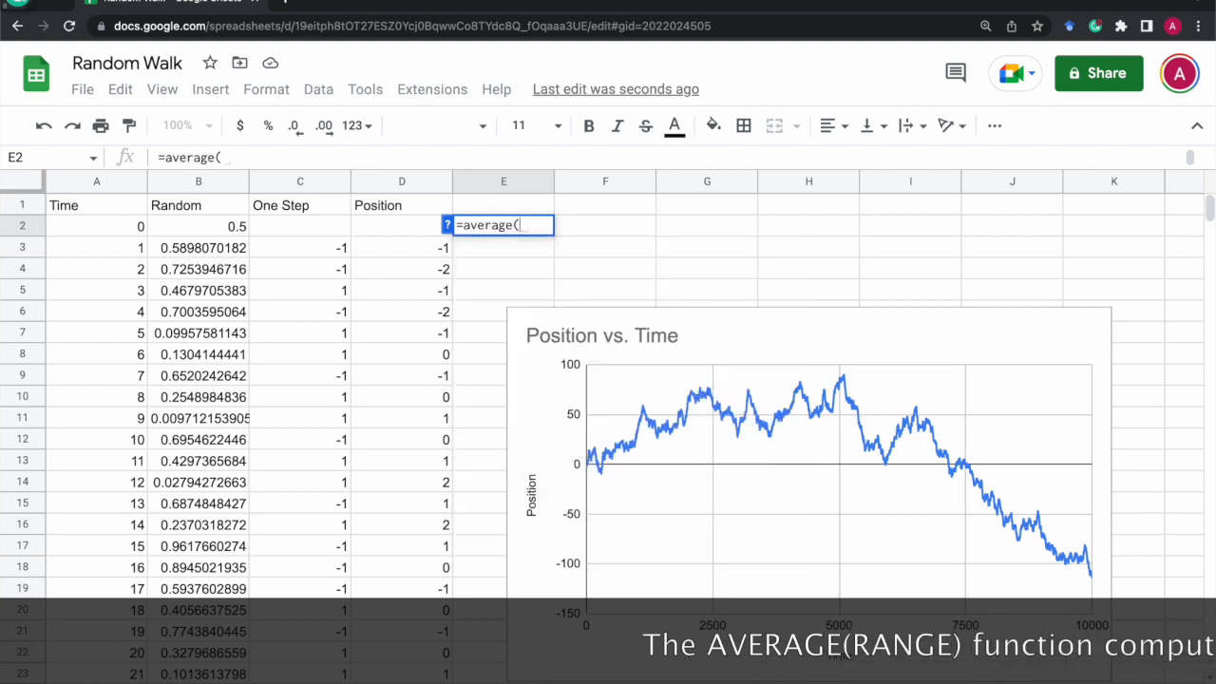
type("D2:D)")
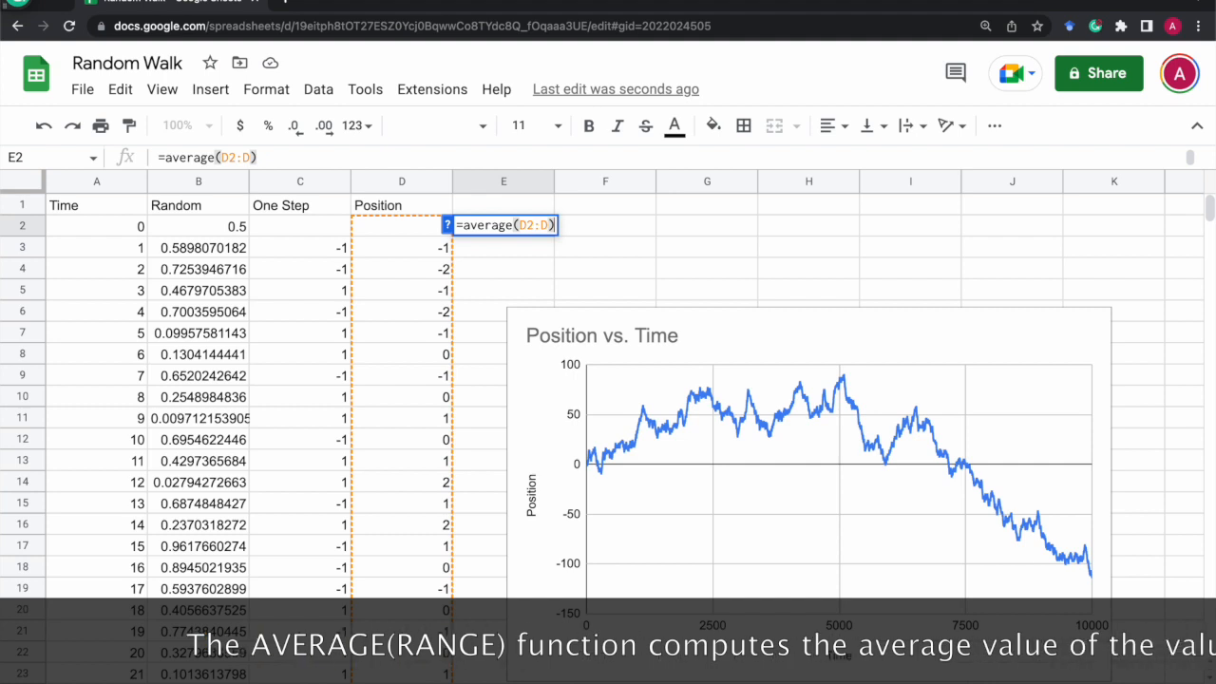
key("Return")
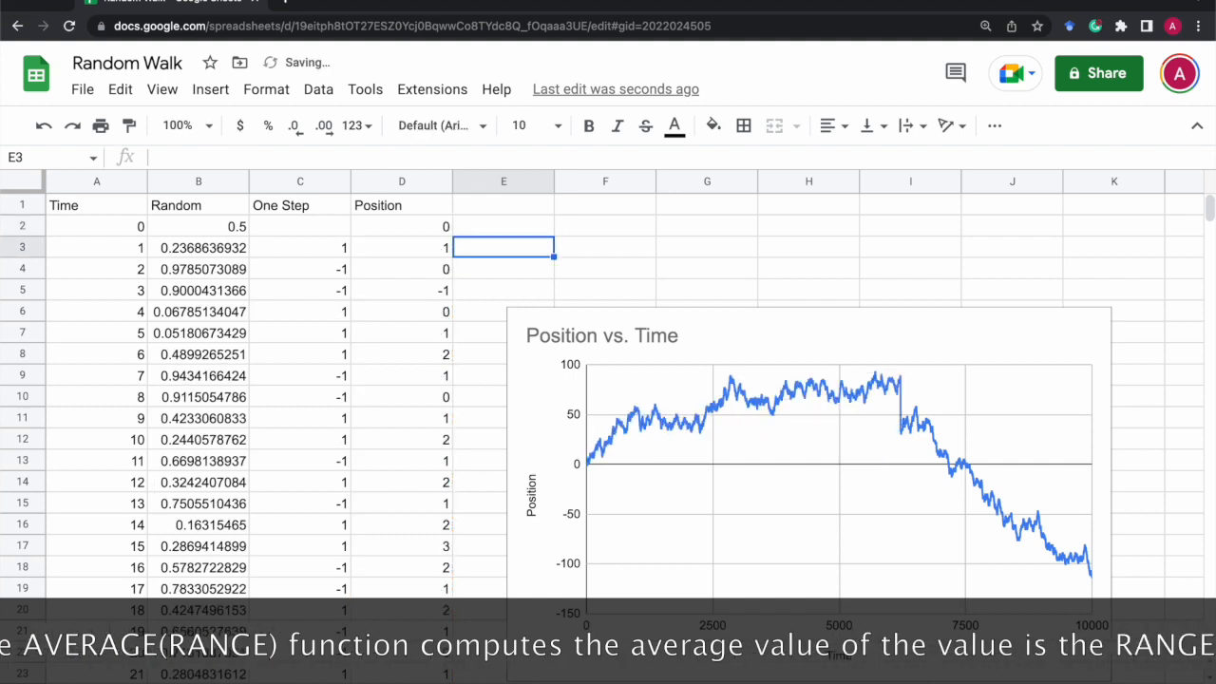
left_click(478, 226)
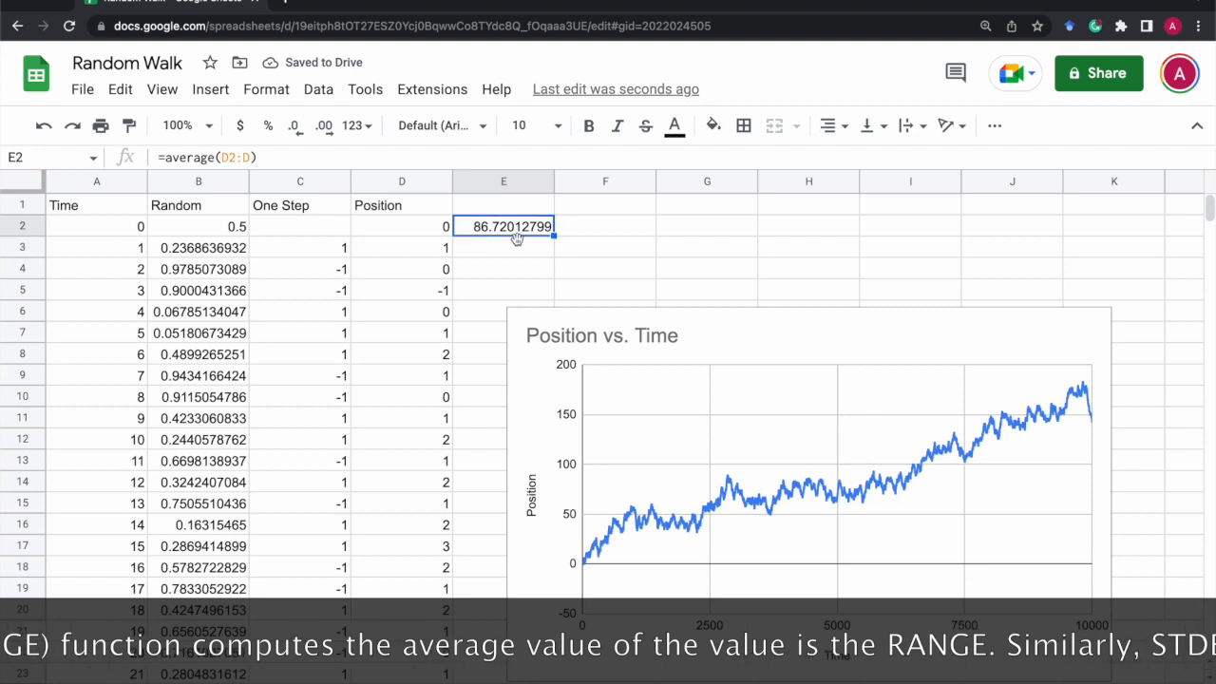
- Compute the standard deviation of the positions in cell E3 with =stdev(D2:D)
left_click(492, 249)
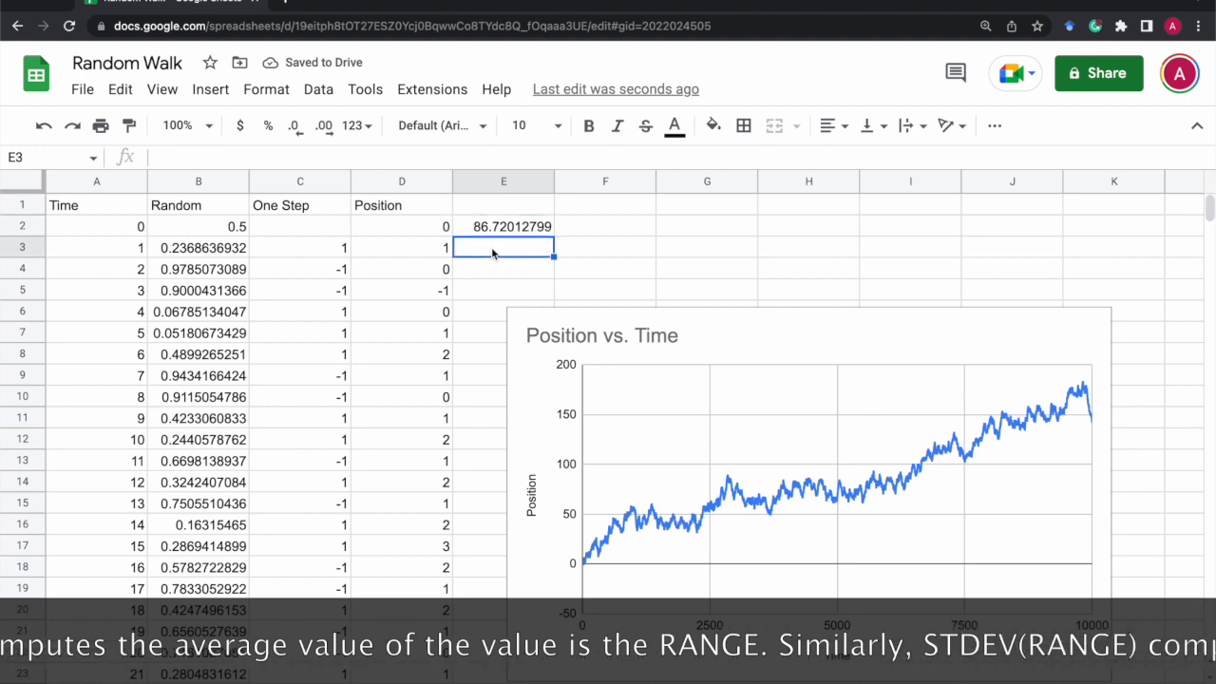
type("=std")
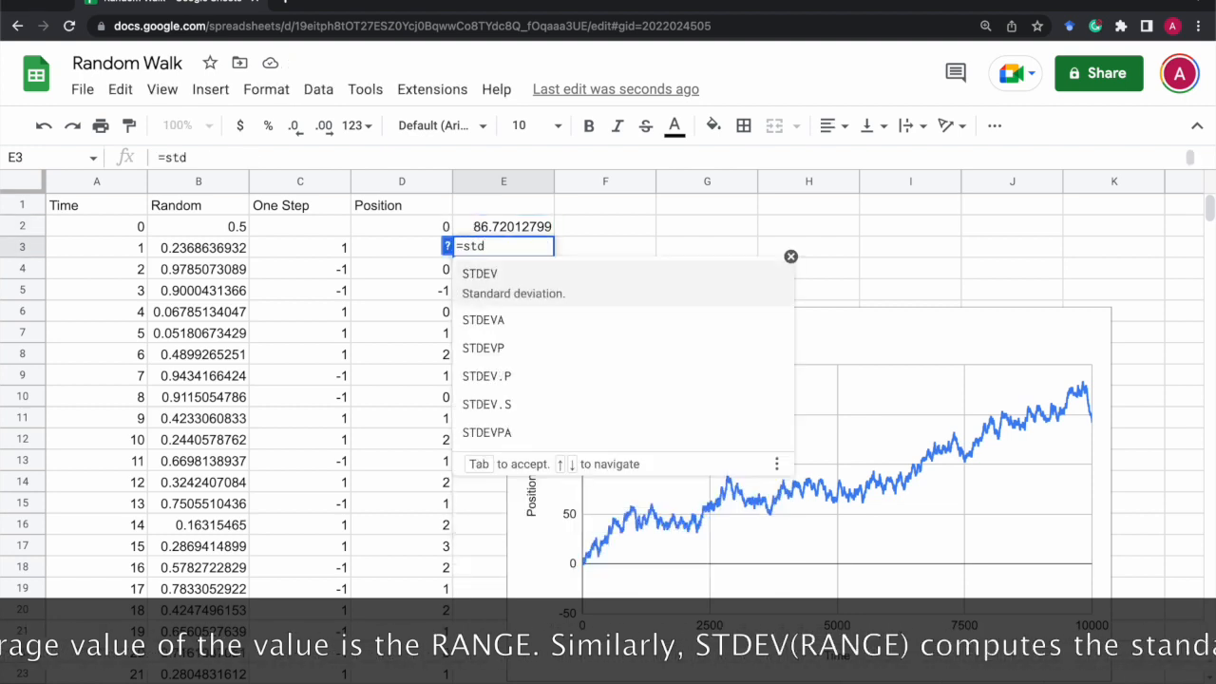
type("ev")
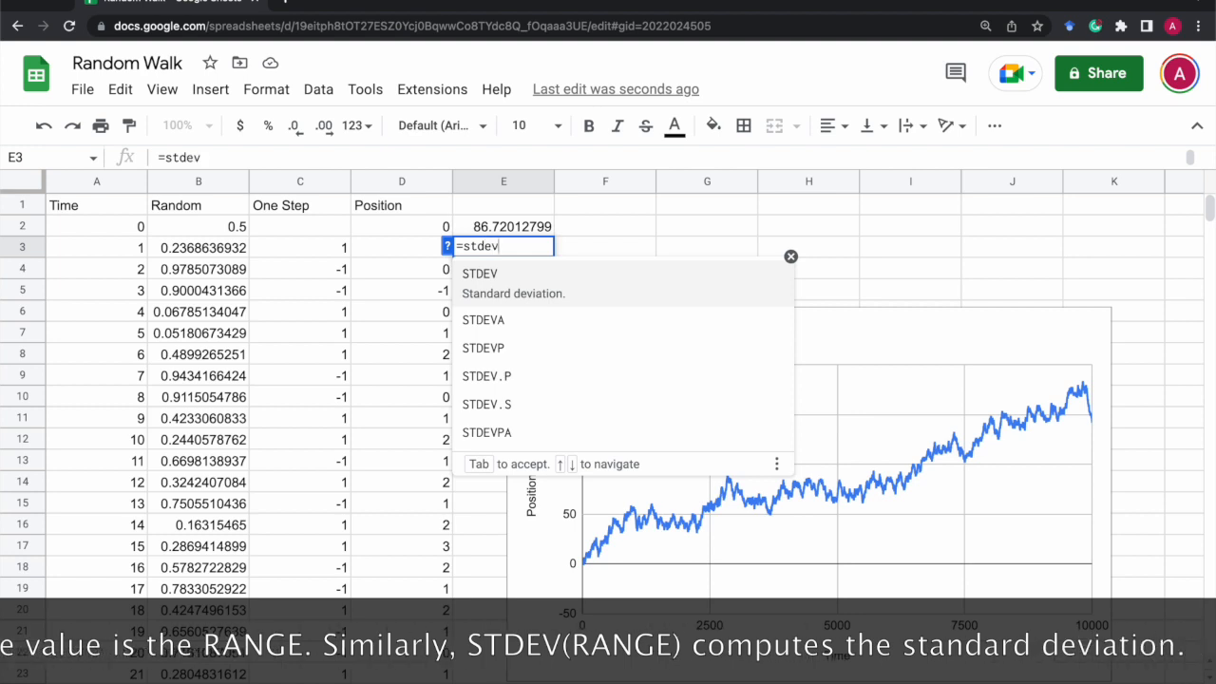
type("(")
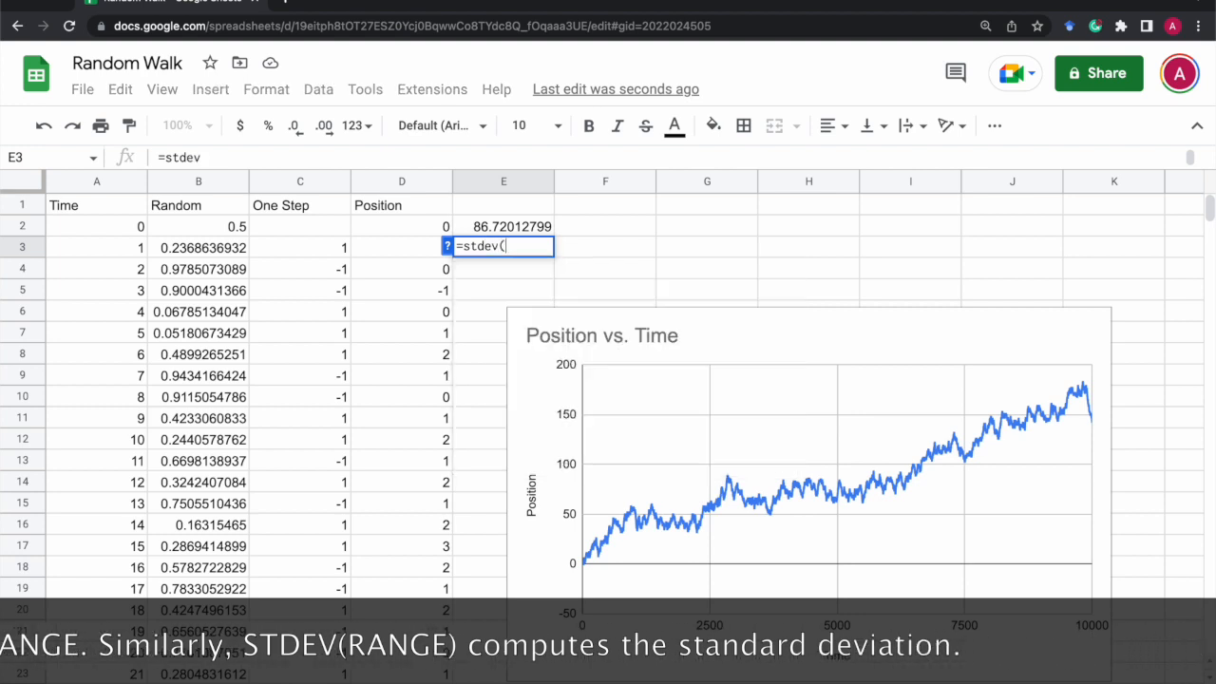
type("D:D)")
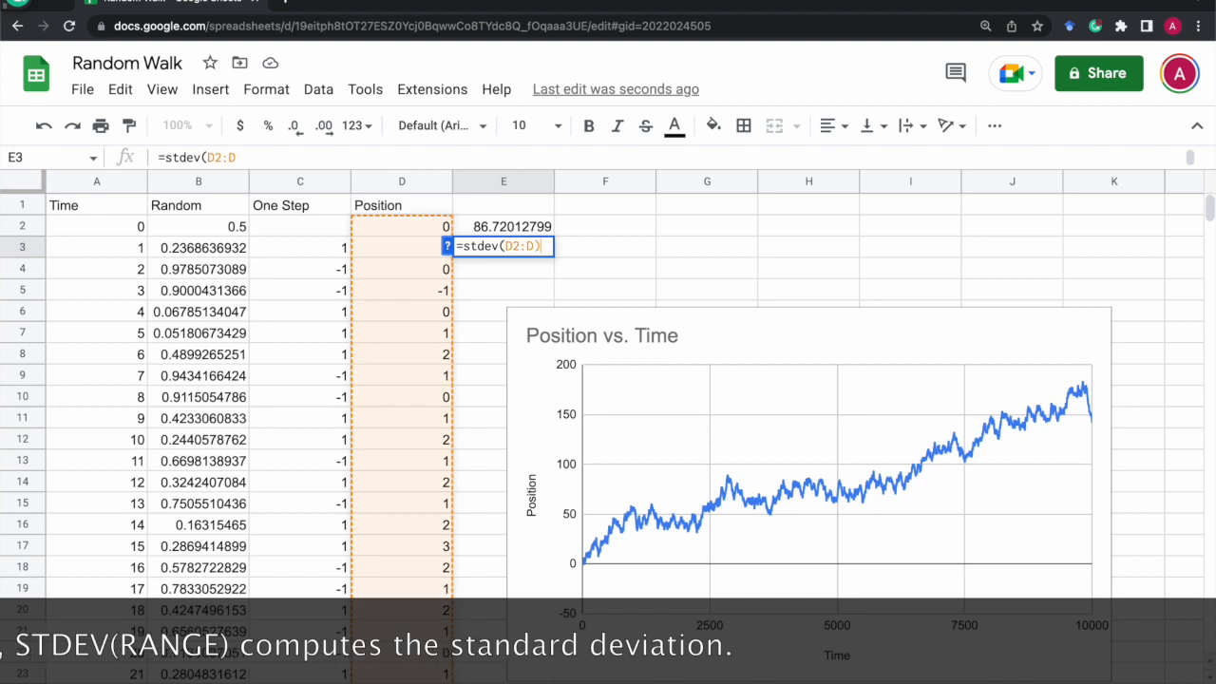
key("Return")
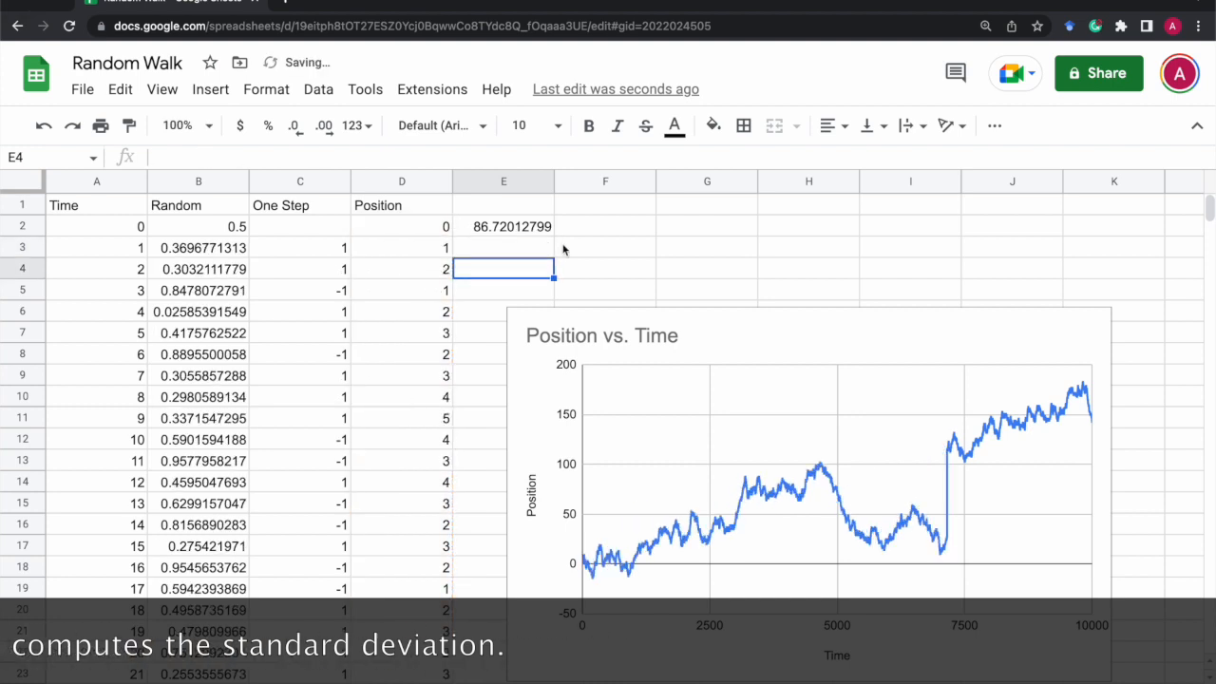
left_click(505, 253)
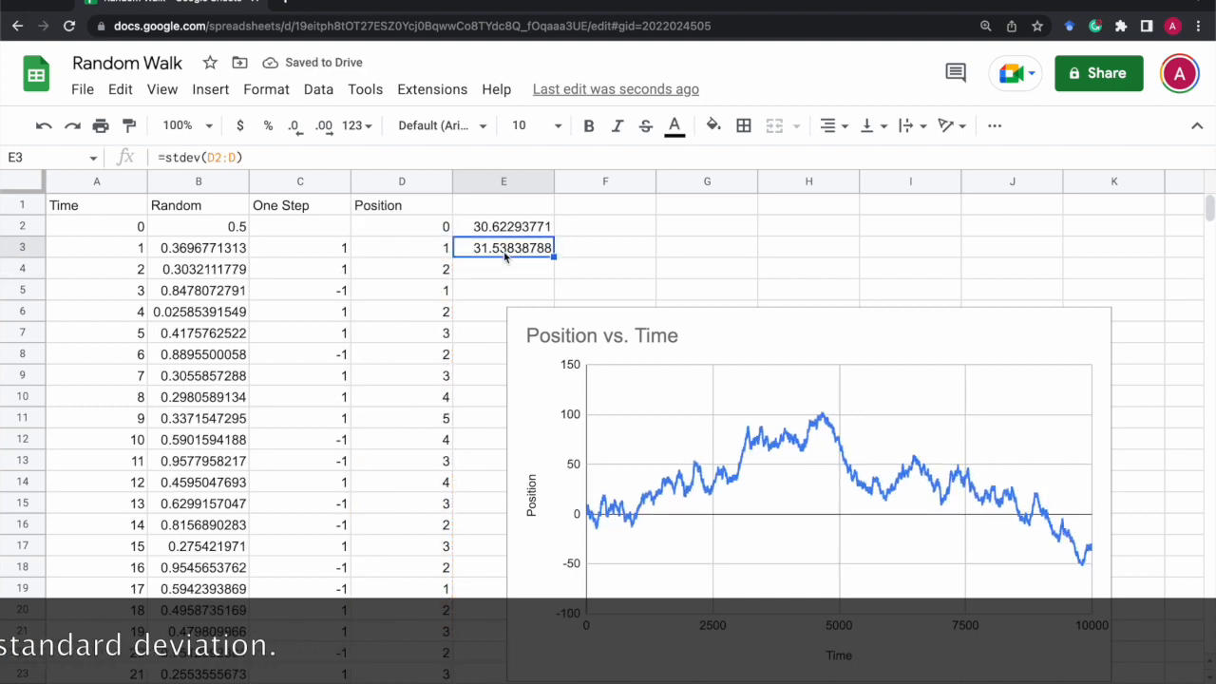
- Recalculate the walk, its average and its standard deviation twice by clearing the empty cell F1
left_click(615, 209)
key("Delete")
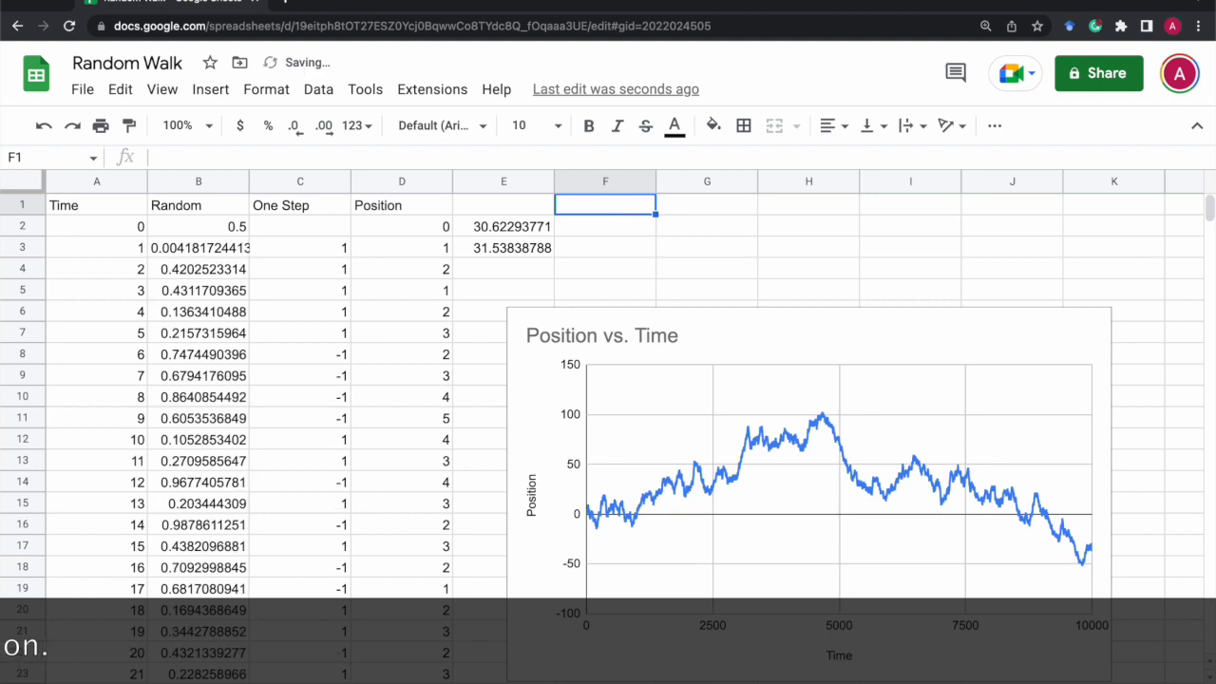
key("Delete")
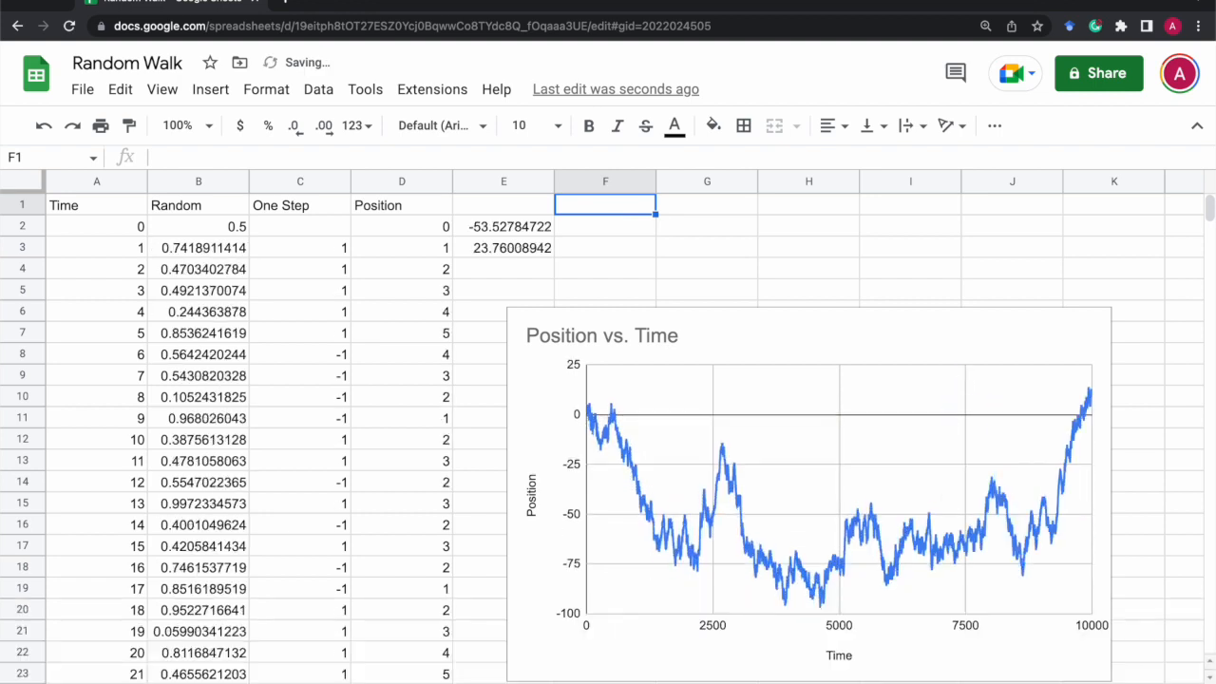
- Generate two more random walks in the chart by repeatedly clearing the empty cell F1
key("Delete")
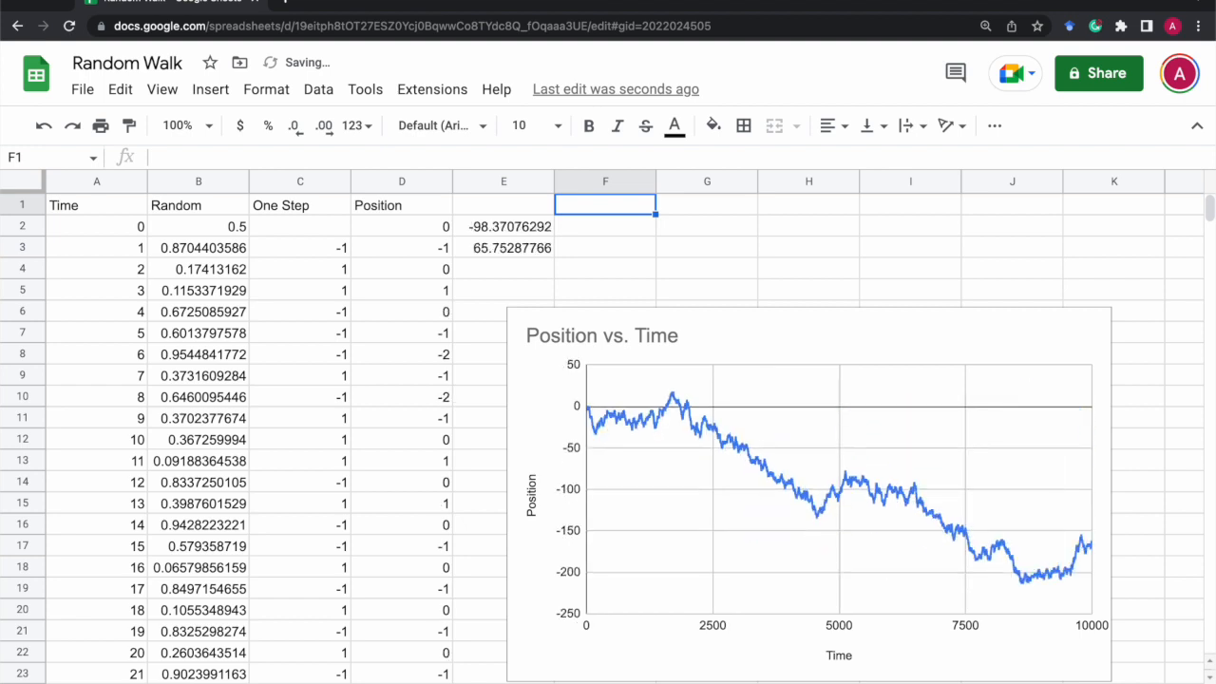
key("Delete")
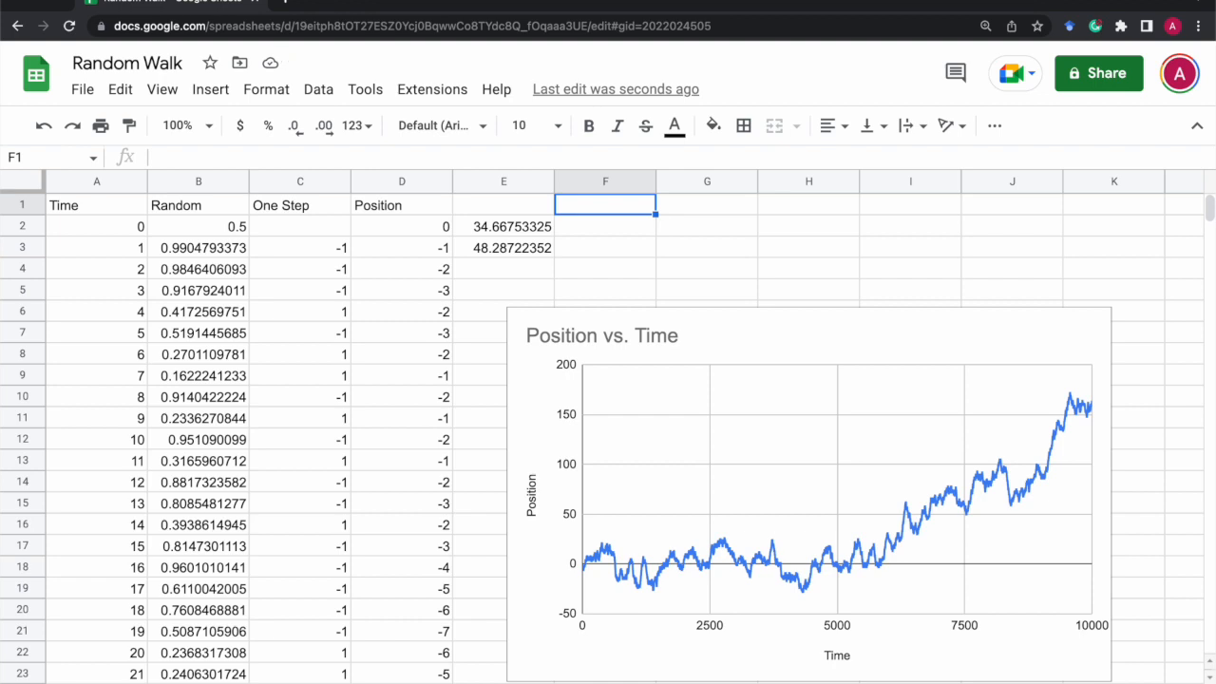
- Examine the average formula in cell E2 and the standard deviation formula in cell E3 against the charted walk
left_click(495, 253)
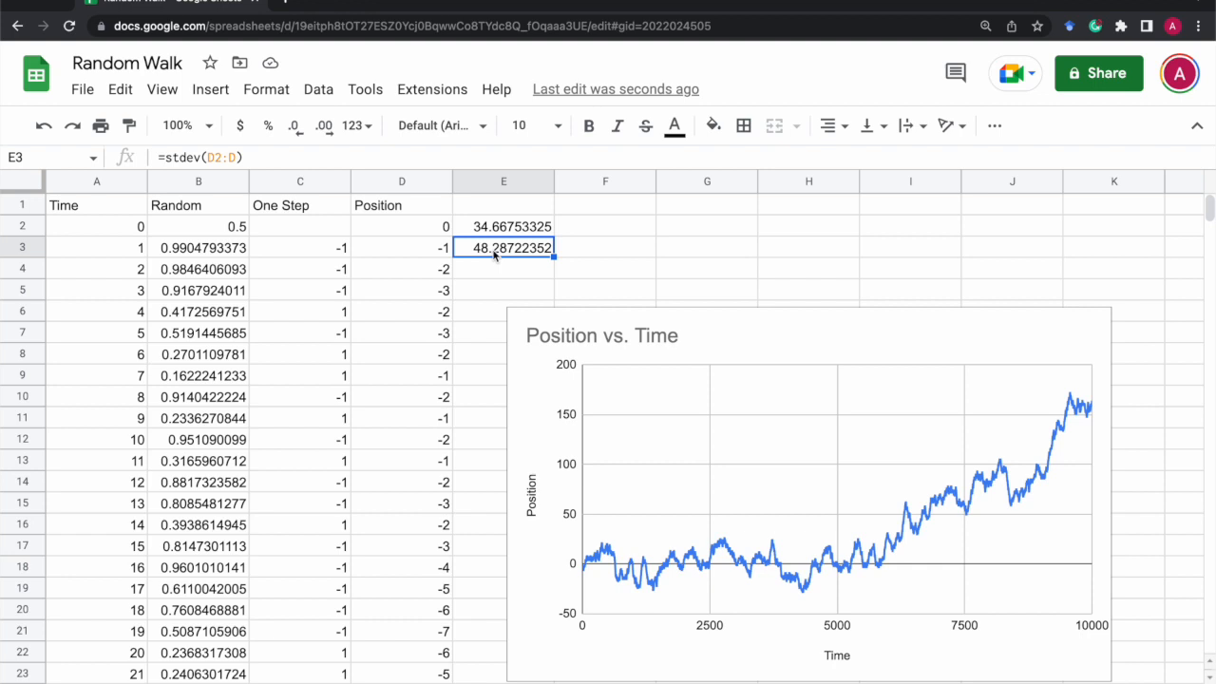
left_click(508, 232)
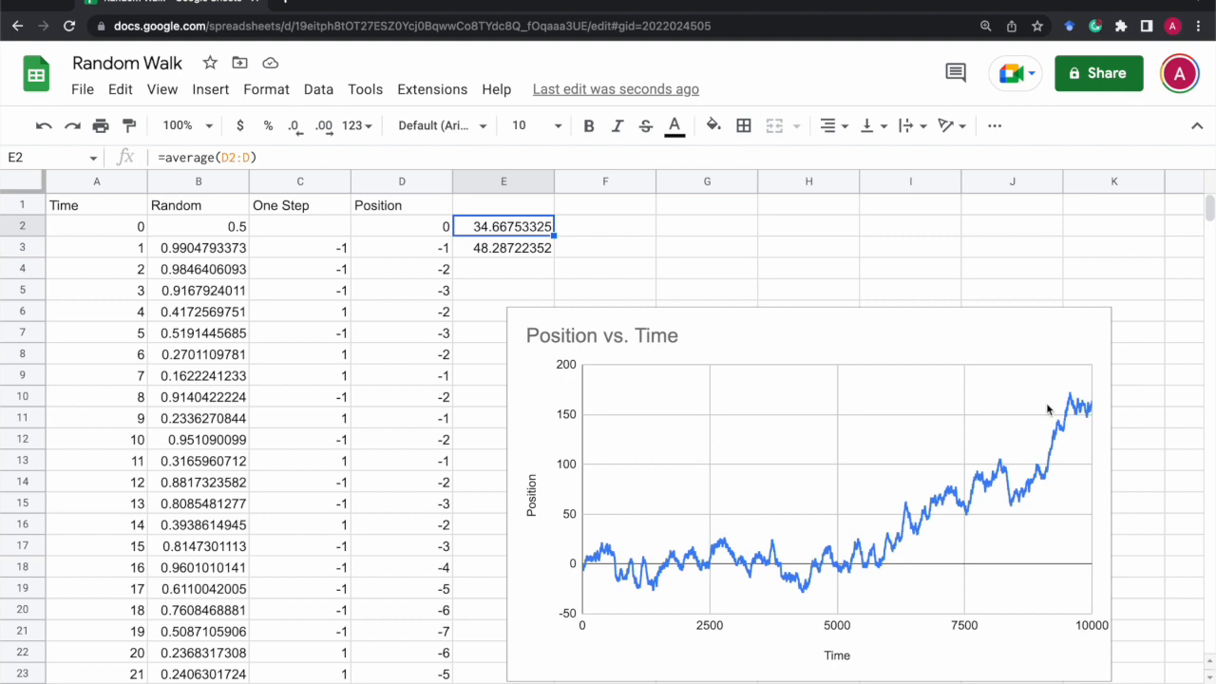
left_click(478, 254)
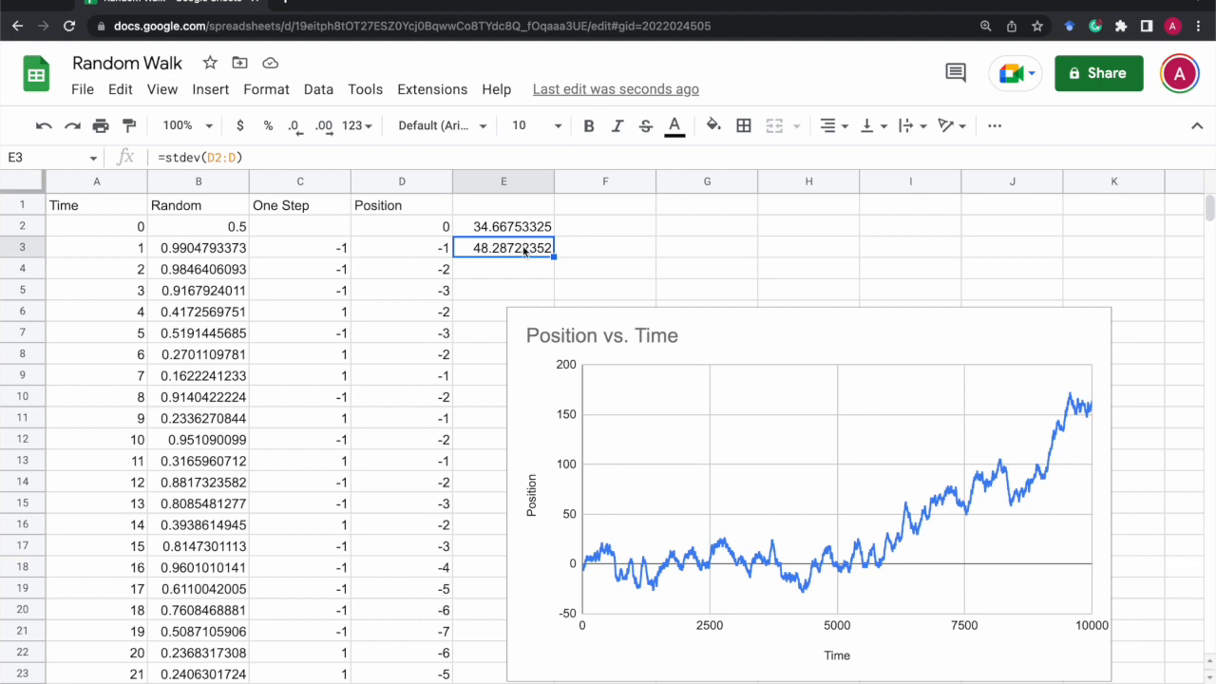
double_click(518, 249)
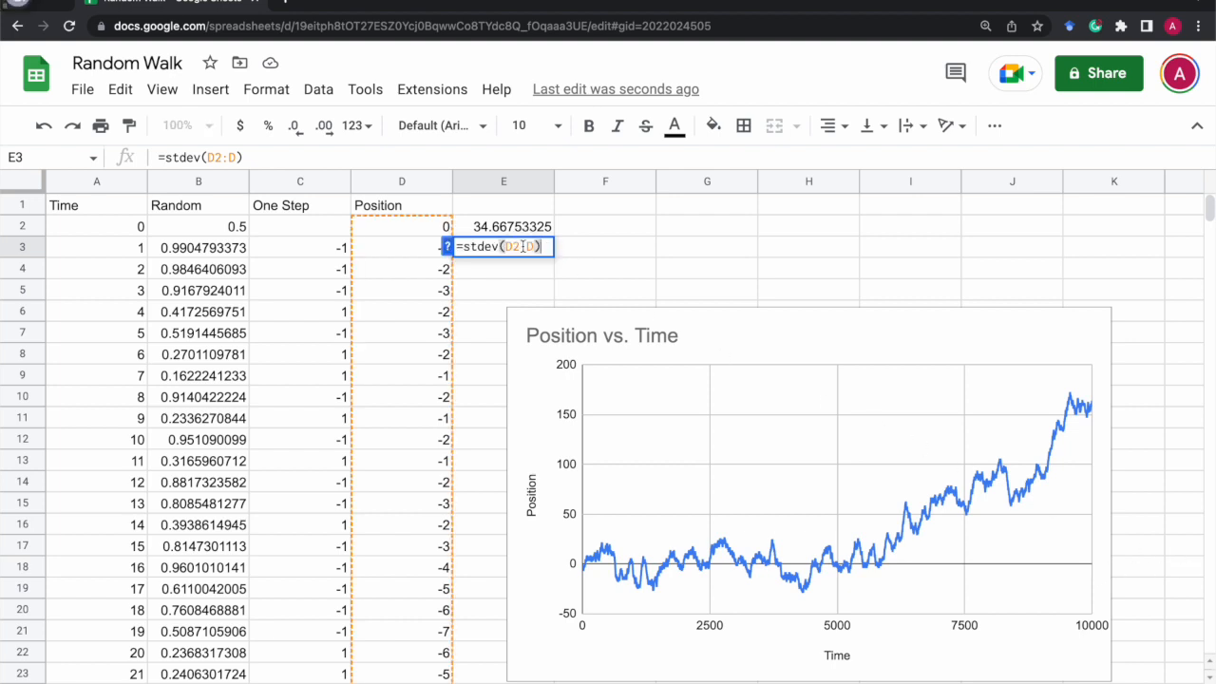
left_click(589, 249)
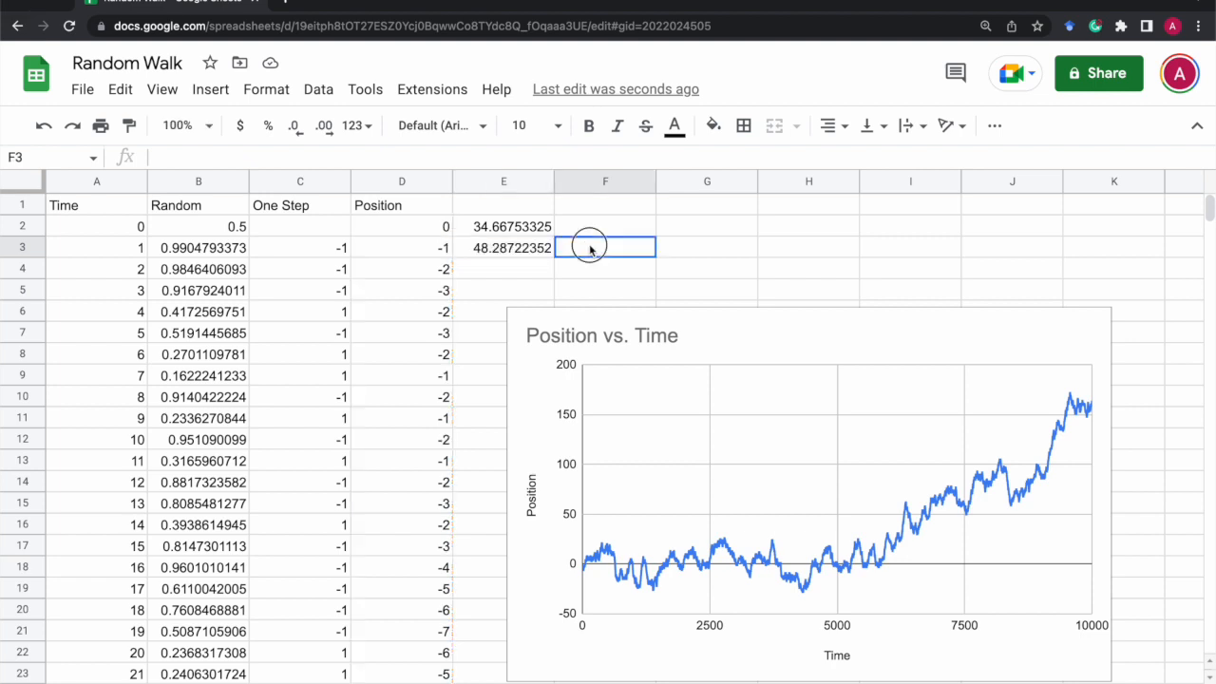
left_click(530, 249)
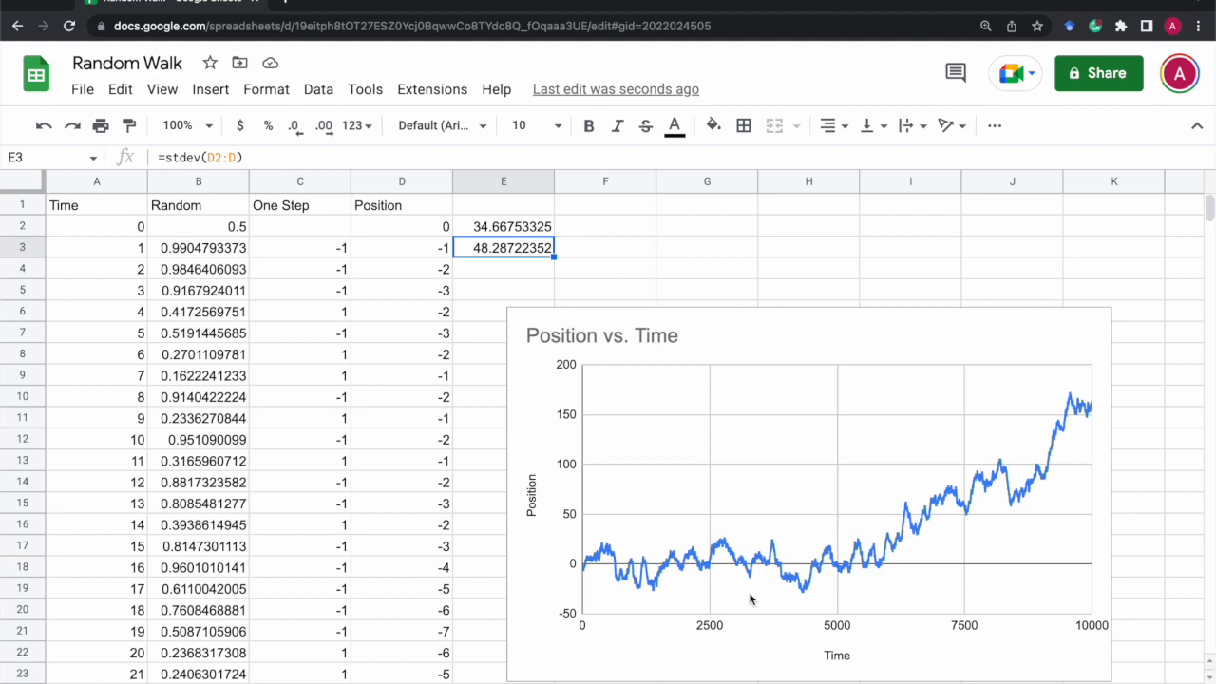
- Recalculate the walk and its statistics three times by clearing the empty cell F1
left_click(634, 205)
key("Delete")
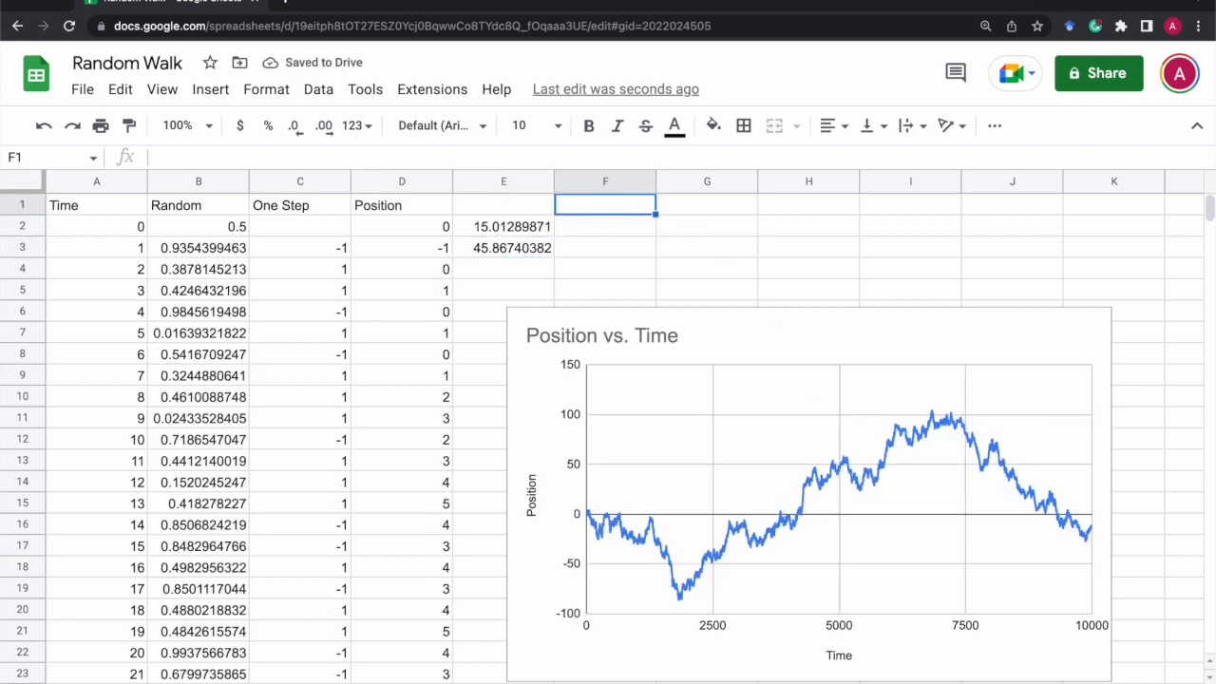
key("Delete")
key("Delete")
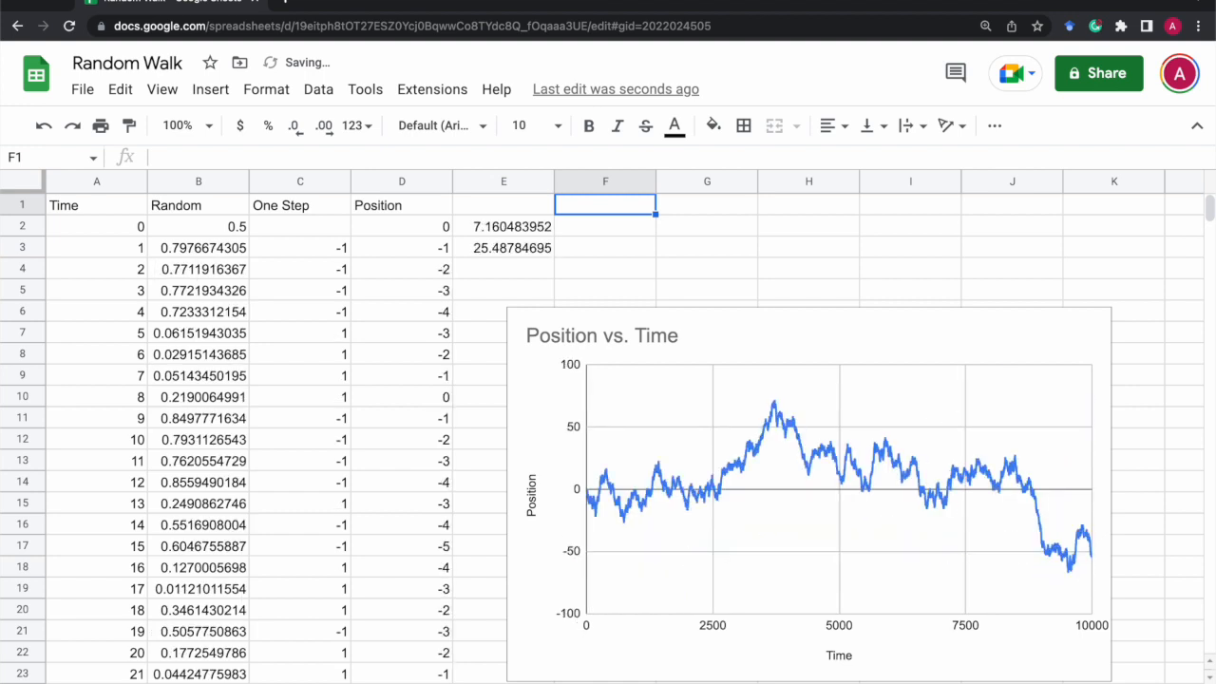
- Set the step probability in cell B2 to 0.45 to bias the walk
left_click(216, 226)
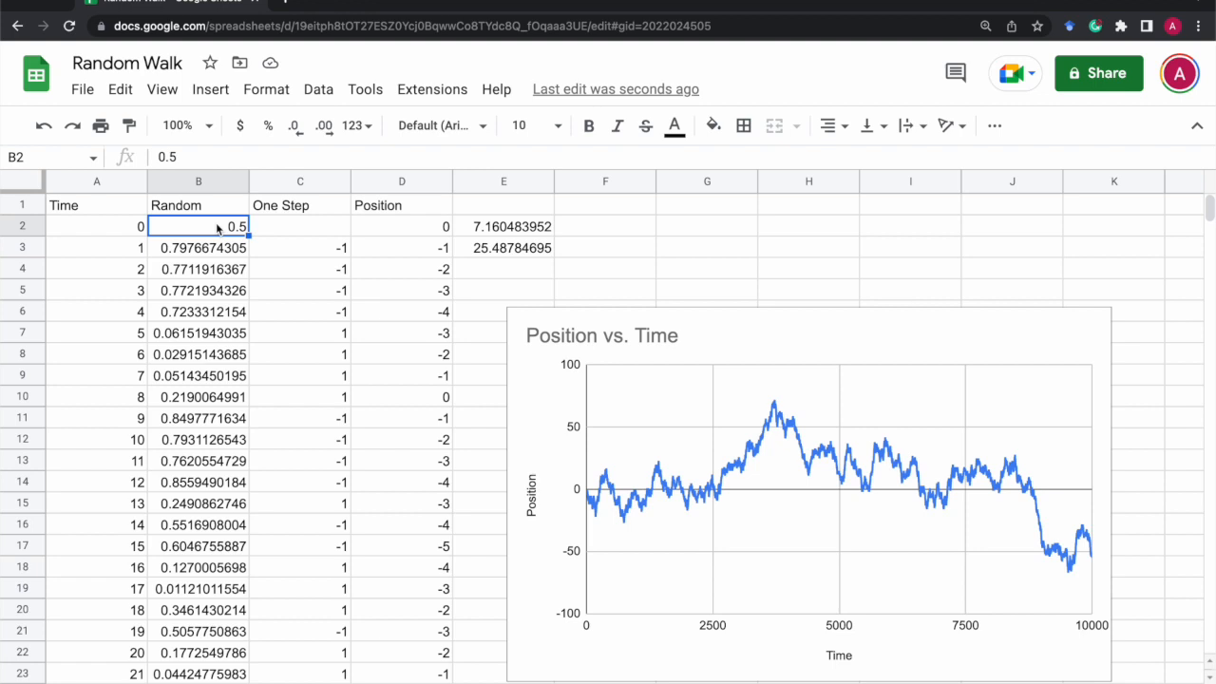
type("0.")
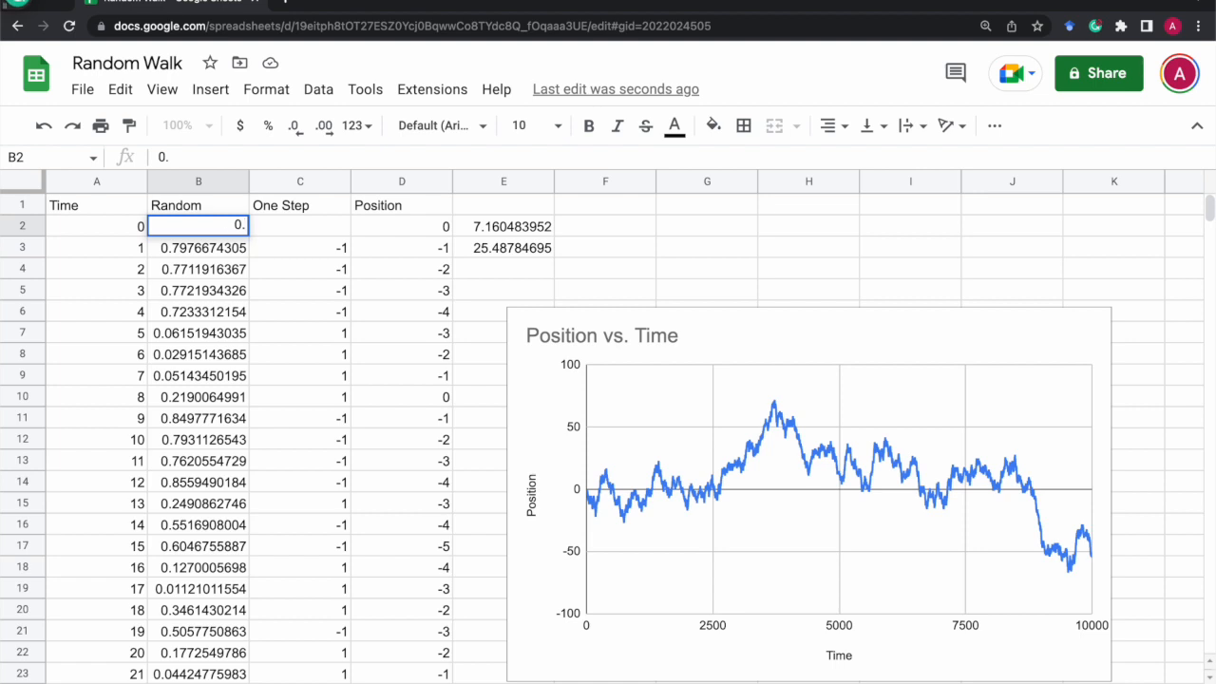
type("4")
key("super+space")
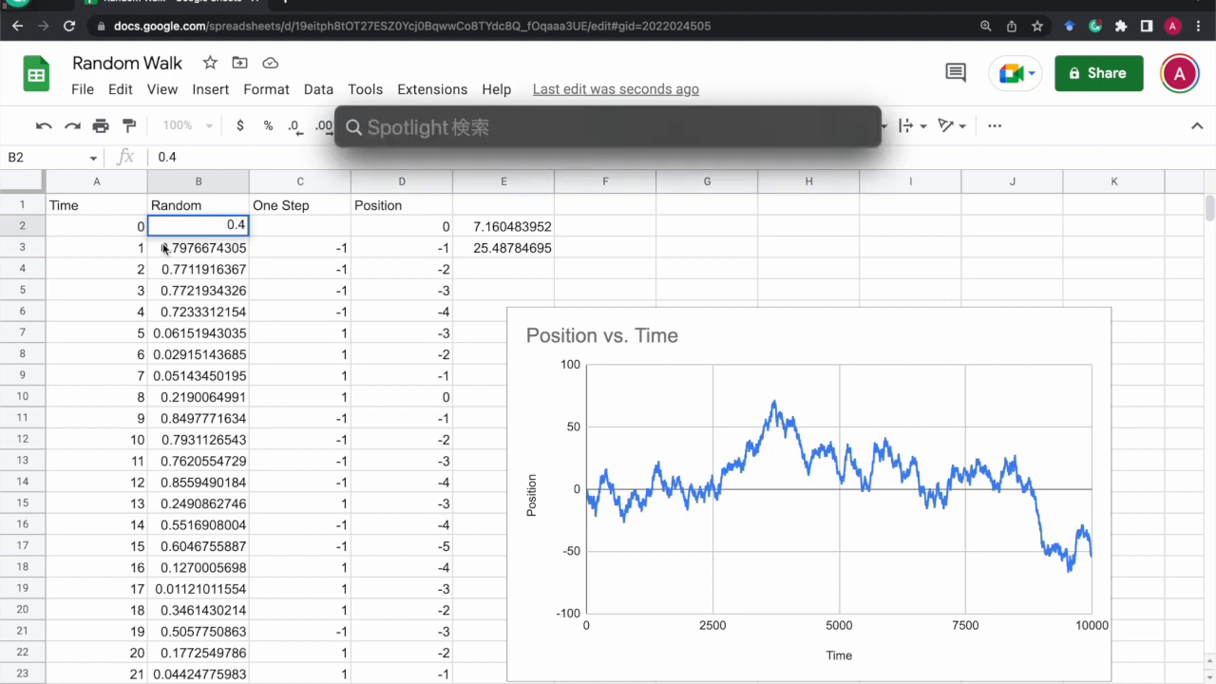
type("8")
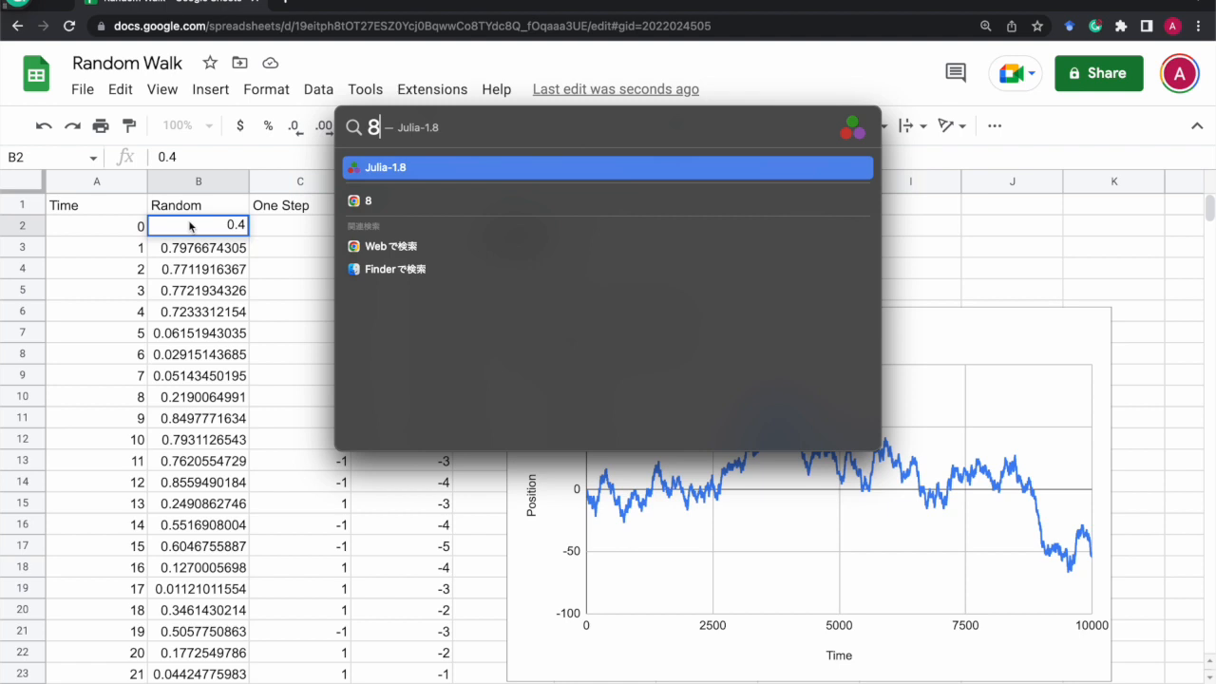
key("Escape")
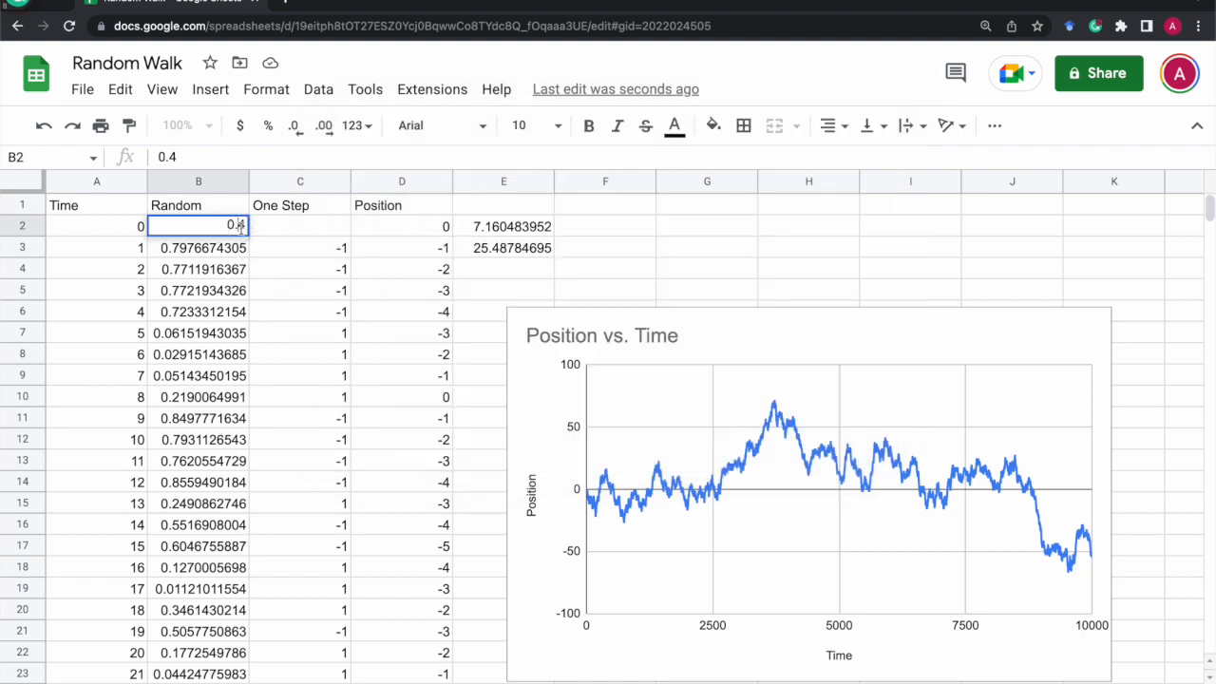
type("5")
key("Tab")
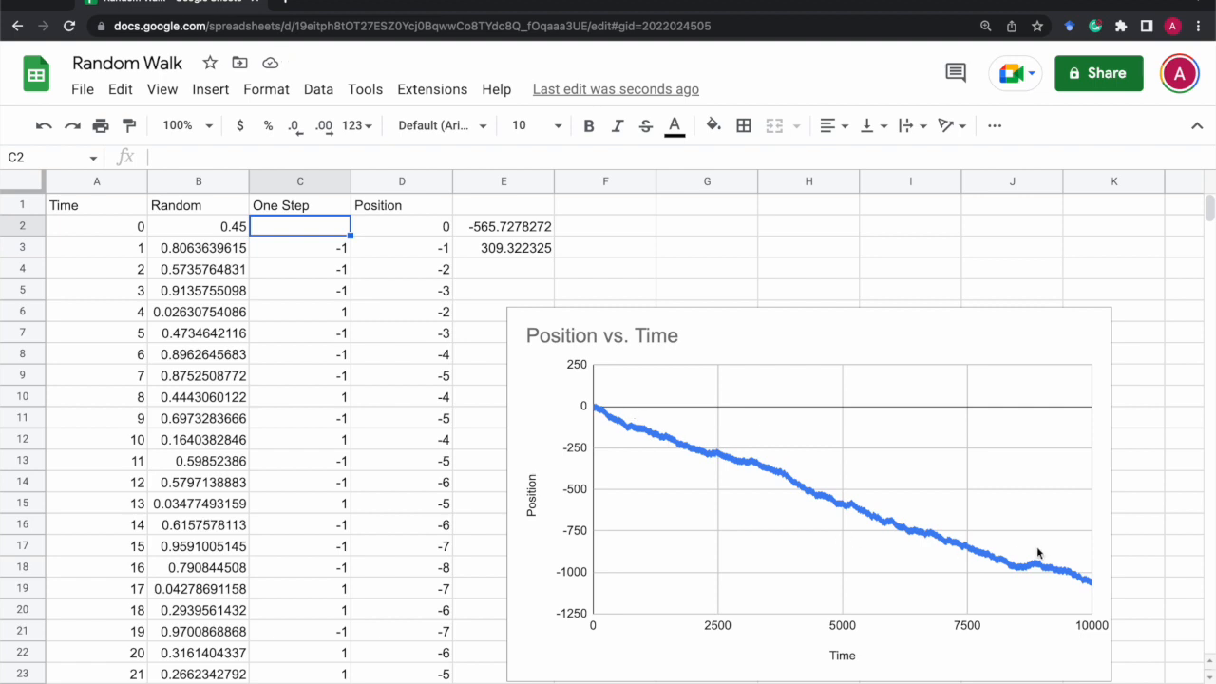
- Set the step probability in cell B2 to 0.48 and recalculate the walk once by clearing the empty cell C2
left_click(205, 236)
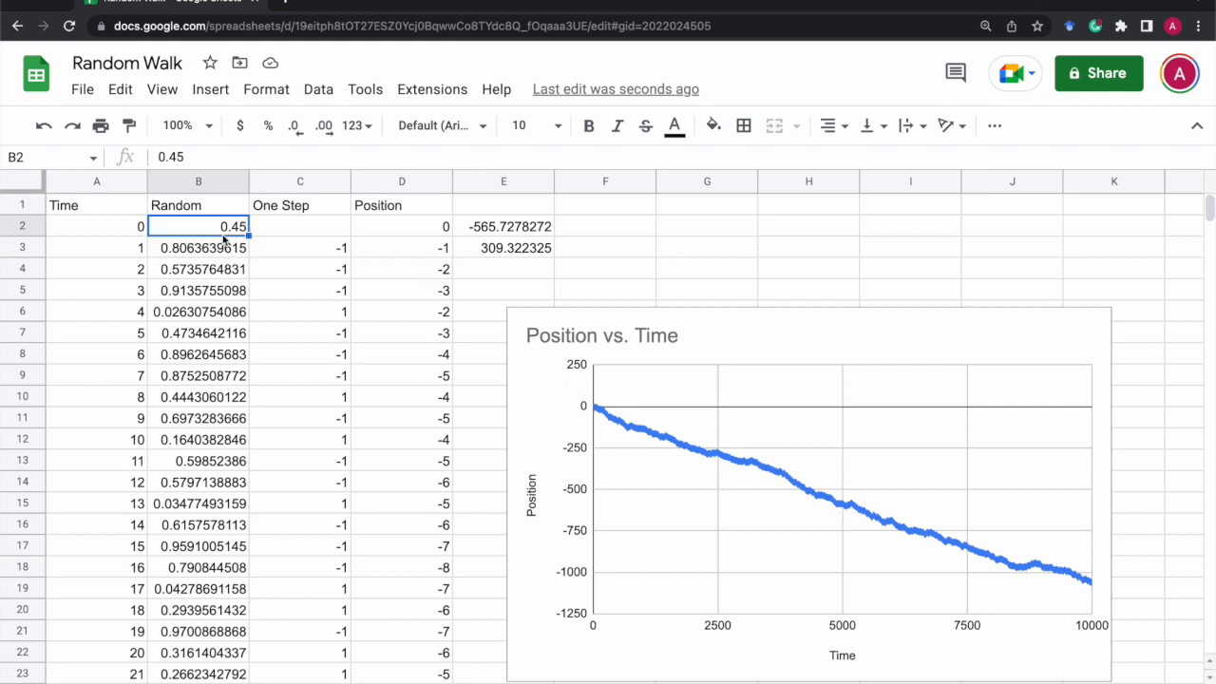
type("0.48")
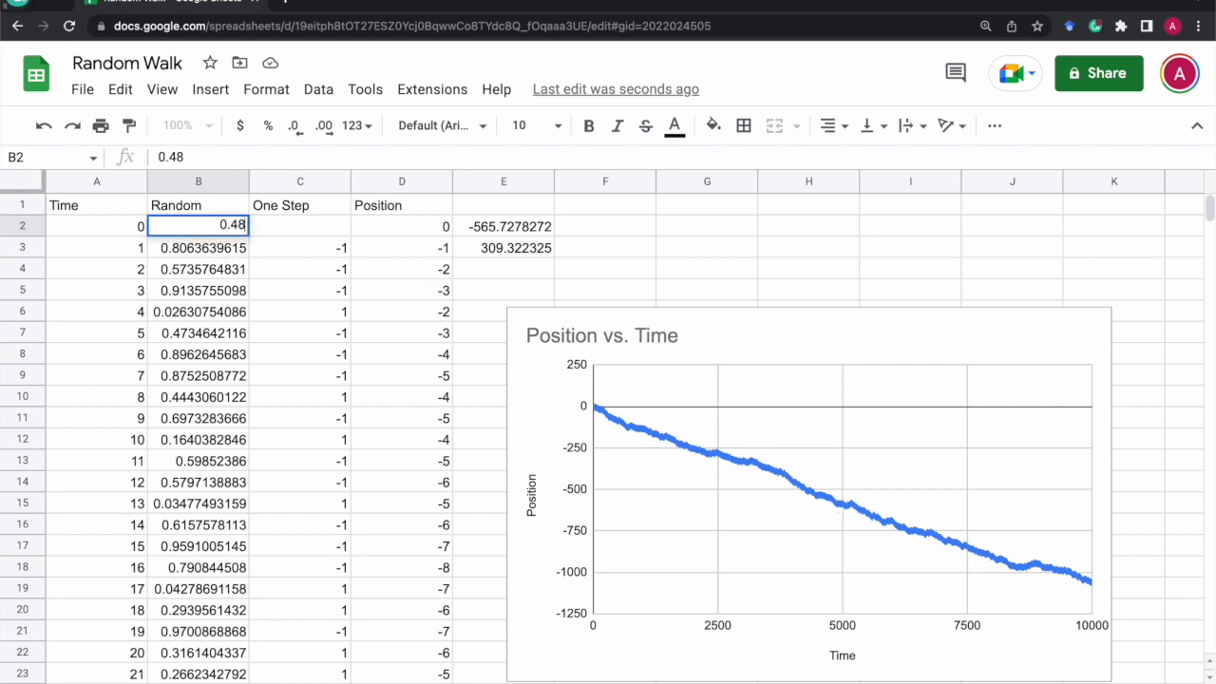
key("Tab")
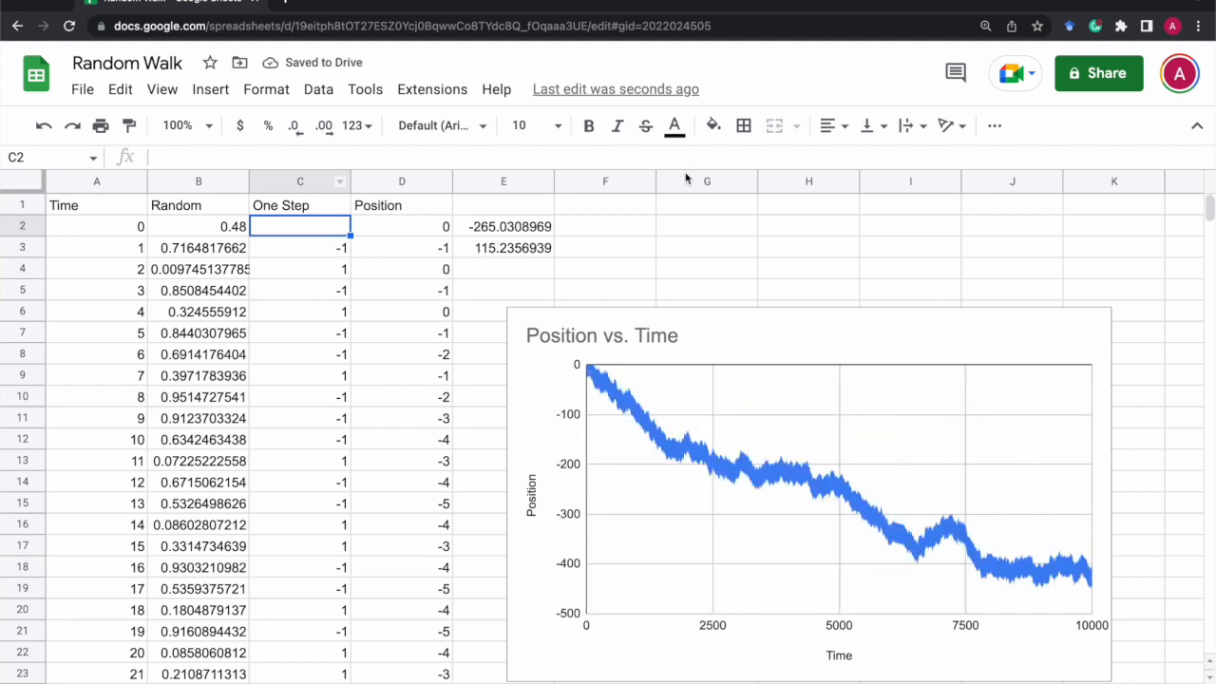
key("BackSpace")
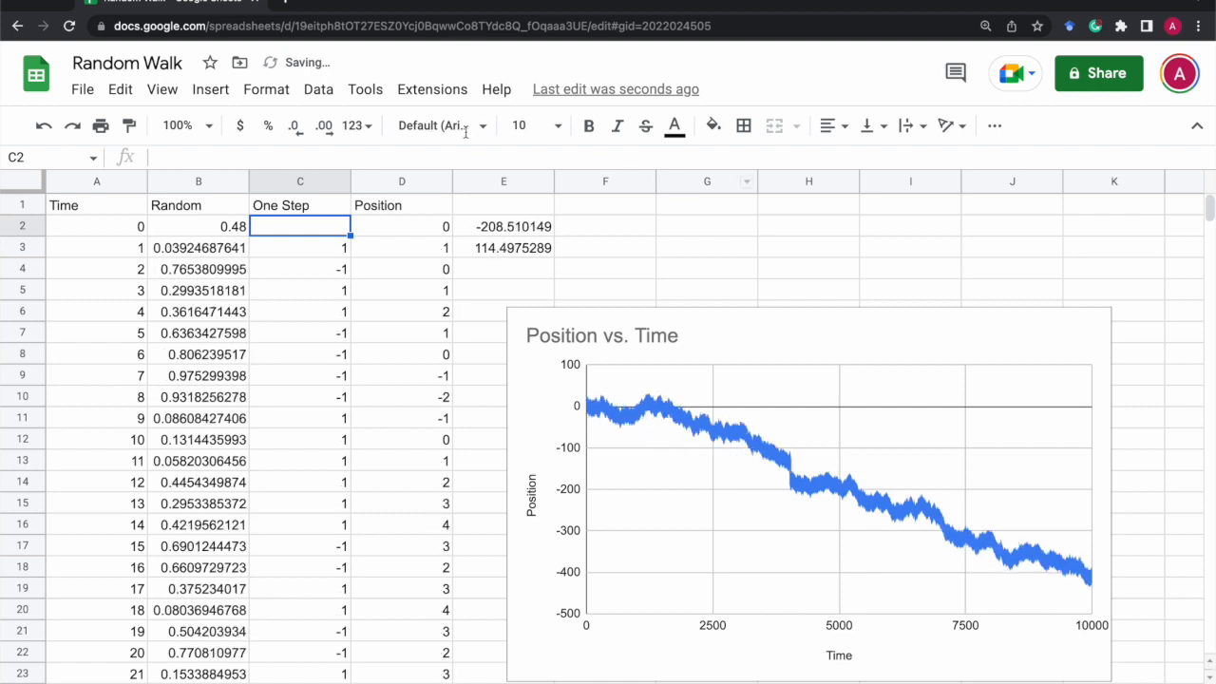
- Set the step probability in cell B2 to 0.52, recalculate the walk three times by clearing the empty cell C2, and select B2 again
left_click(224, 232)
type("0.")
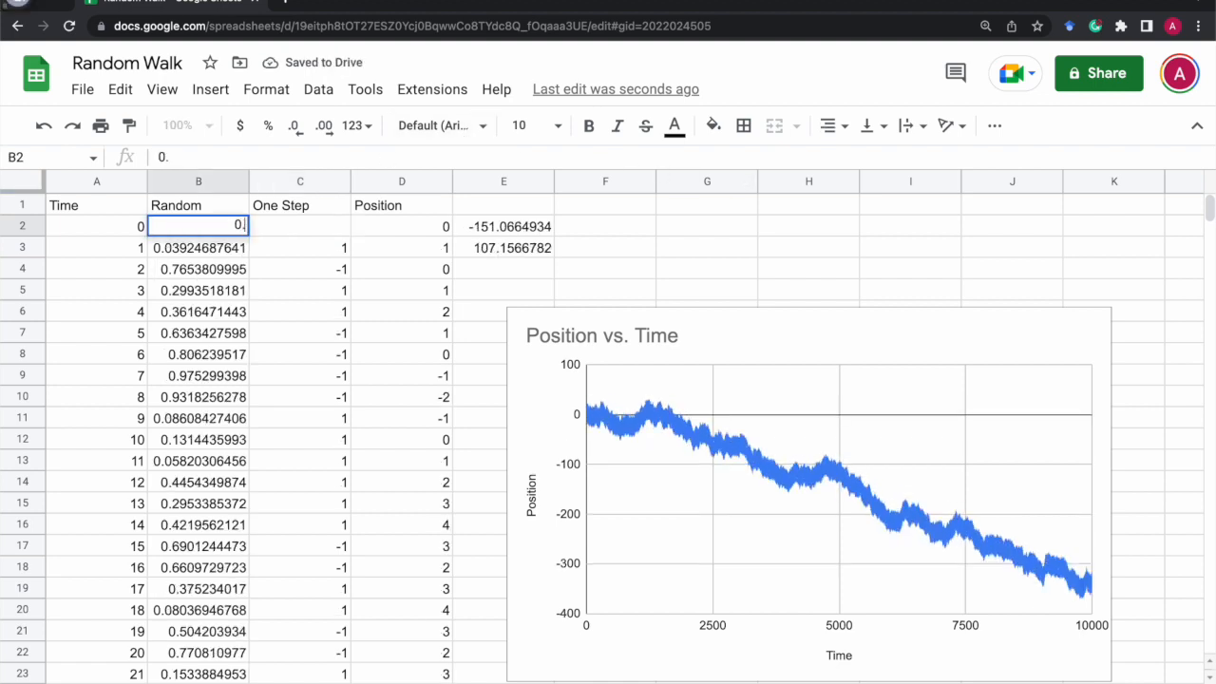
type("52")
key("Tab")
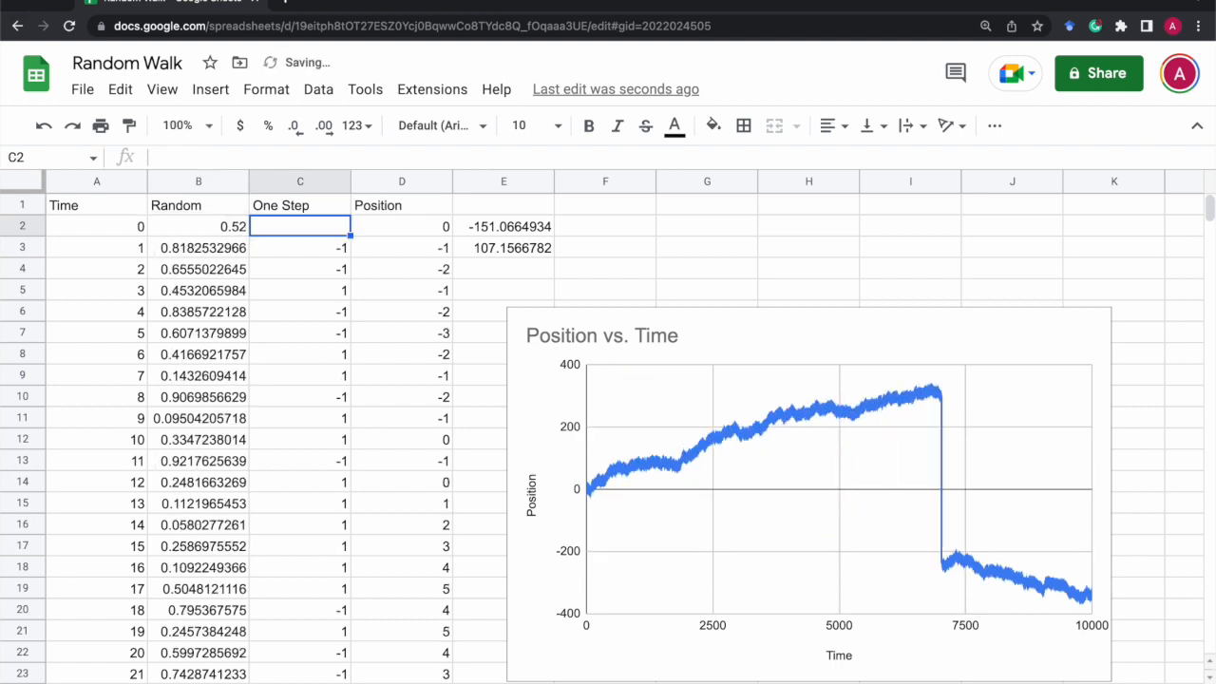
key("Delete")
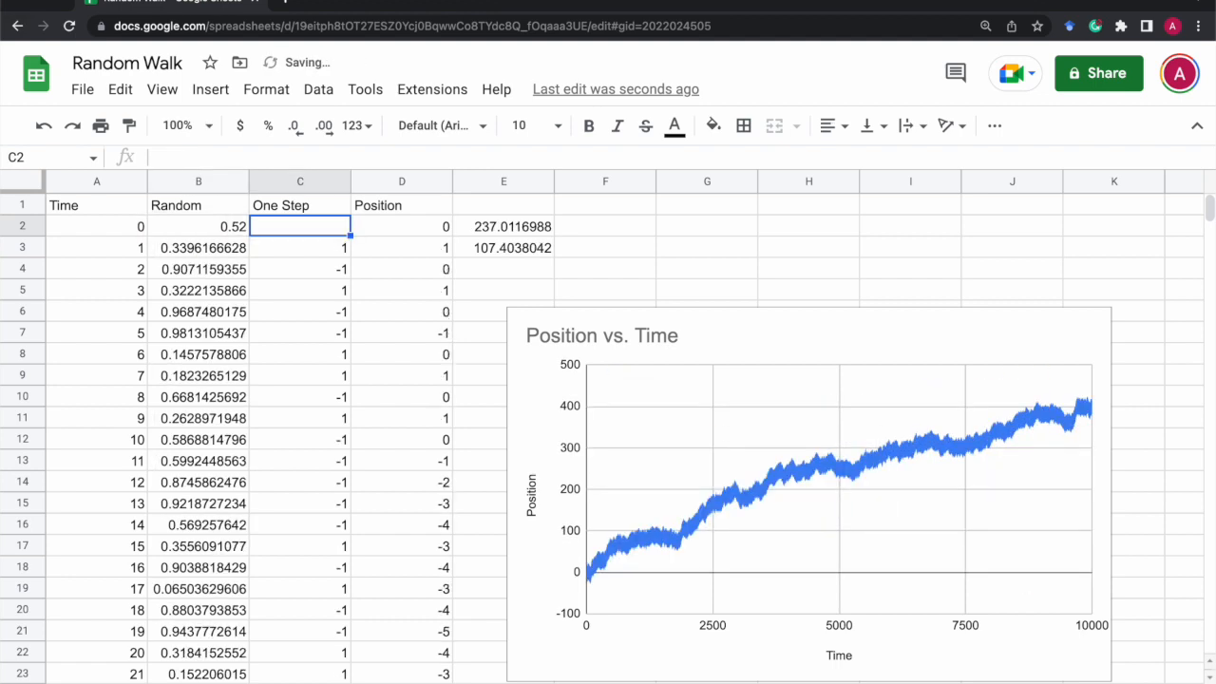
key("Delete")
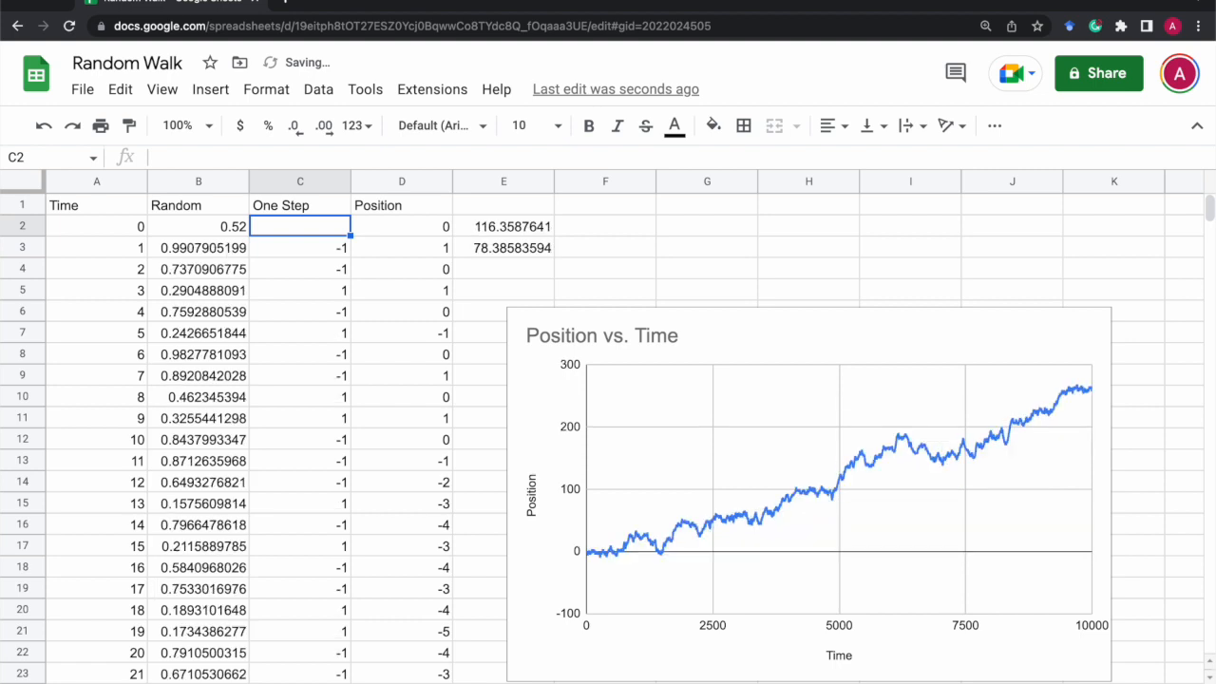
key("Delete")
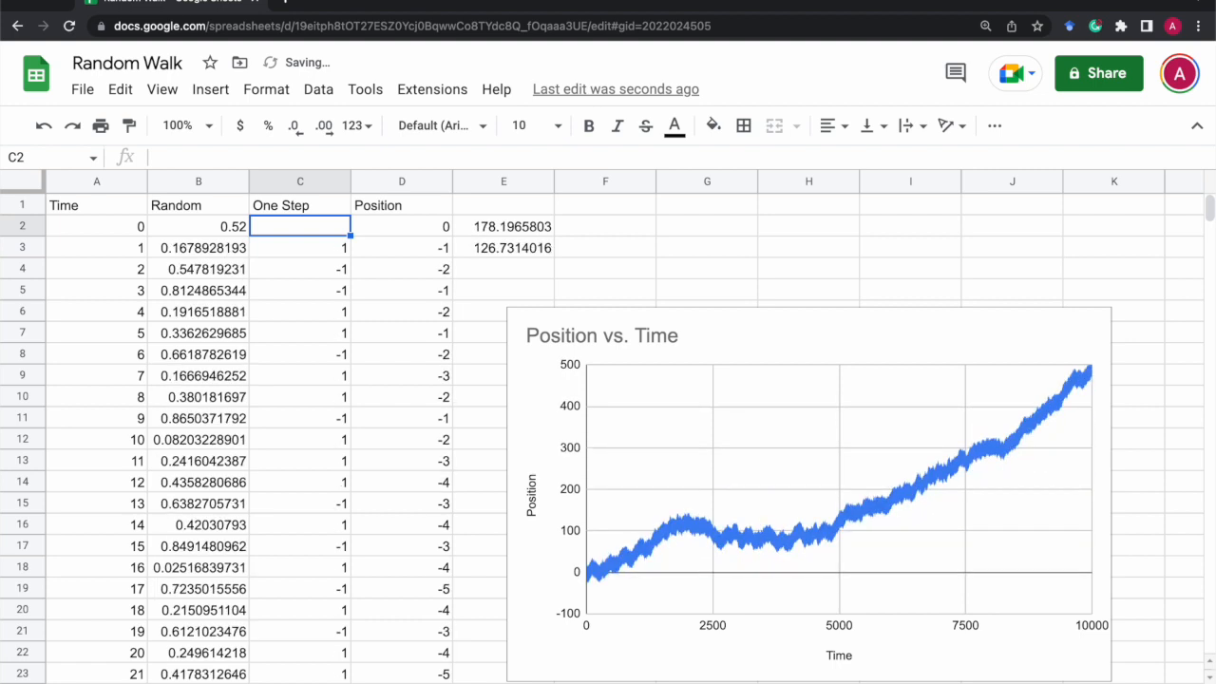
left_click(209, 227)
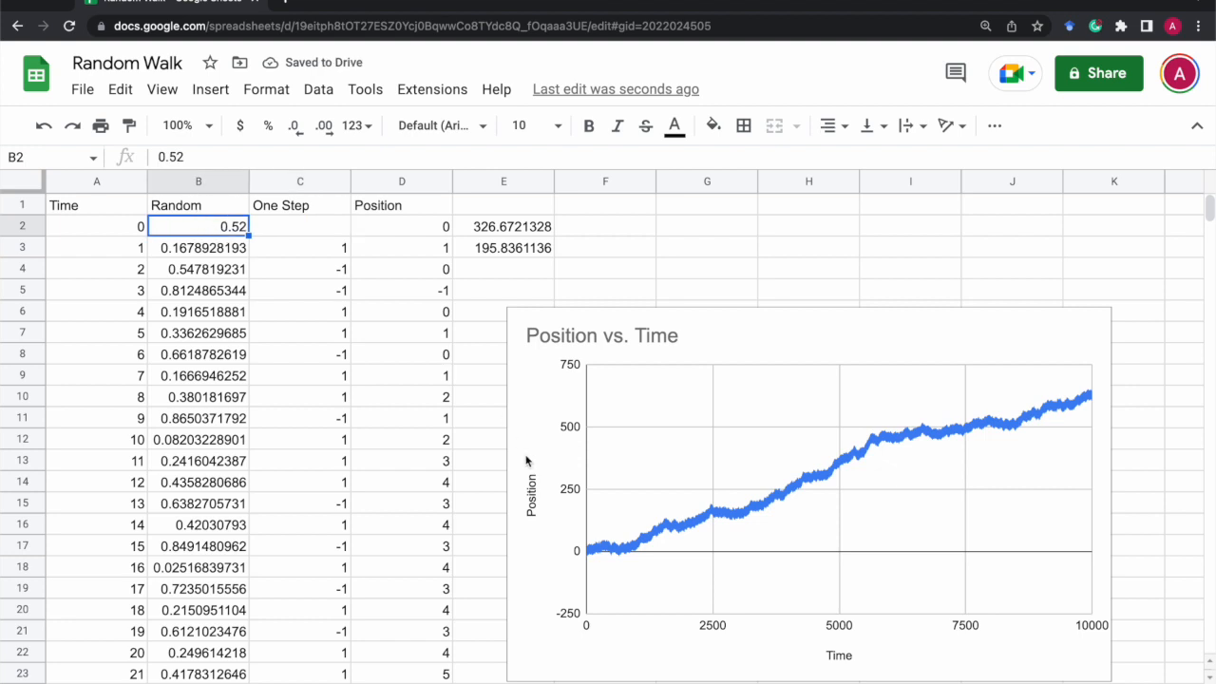